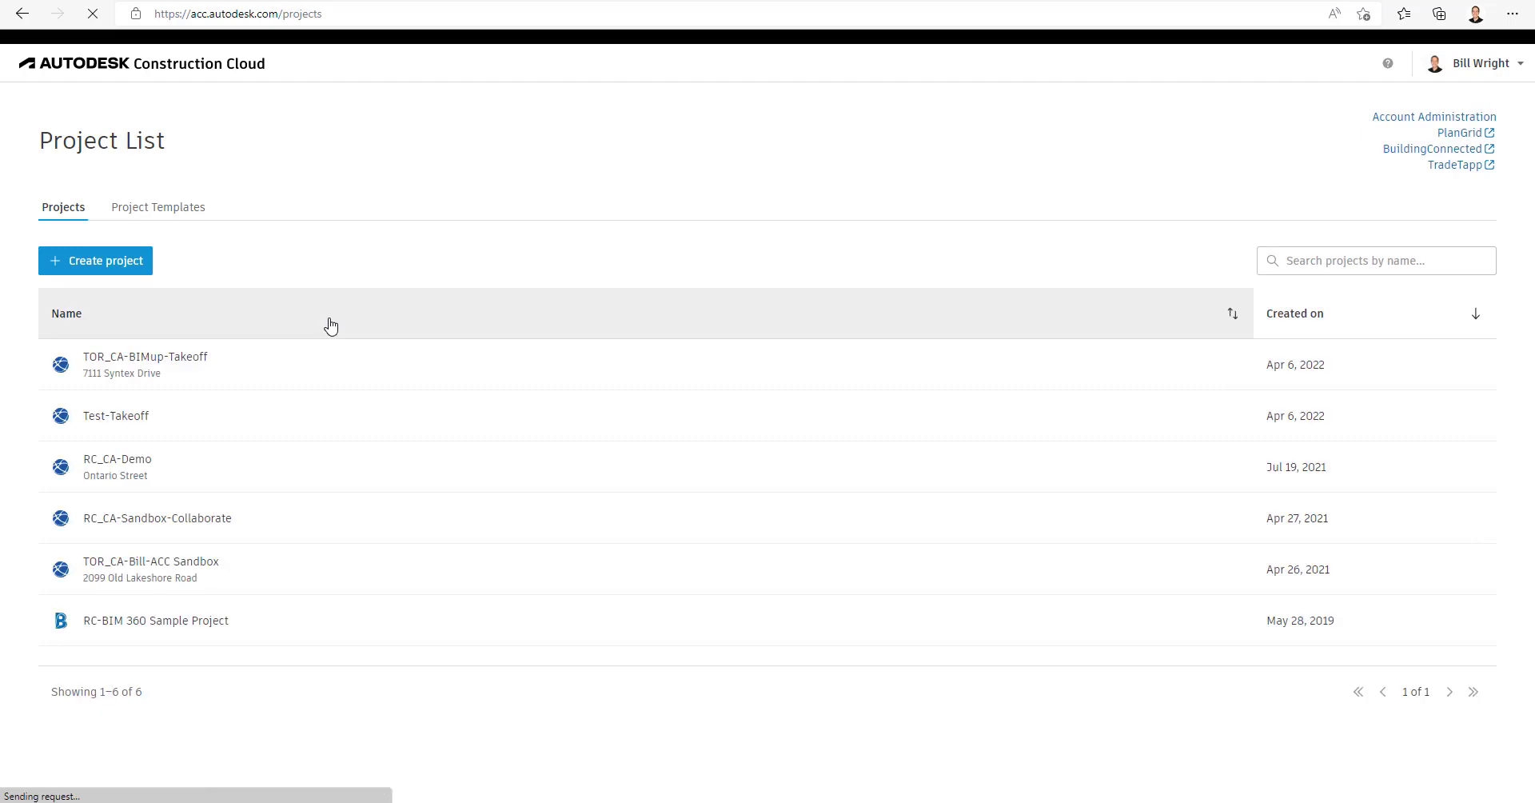
Open the TOR_CA-BIMup-Takeoff project from the Project List and switch it to Docs
click(340, 15)
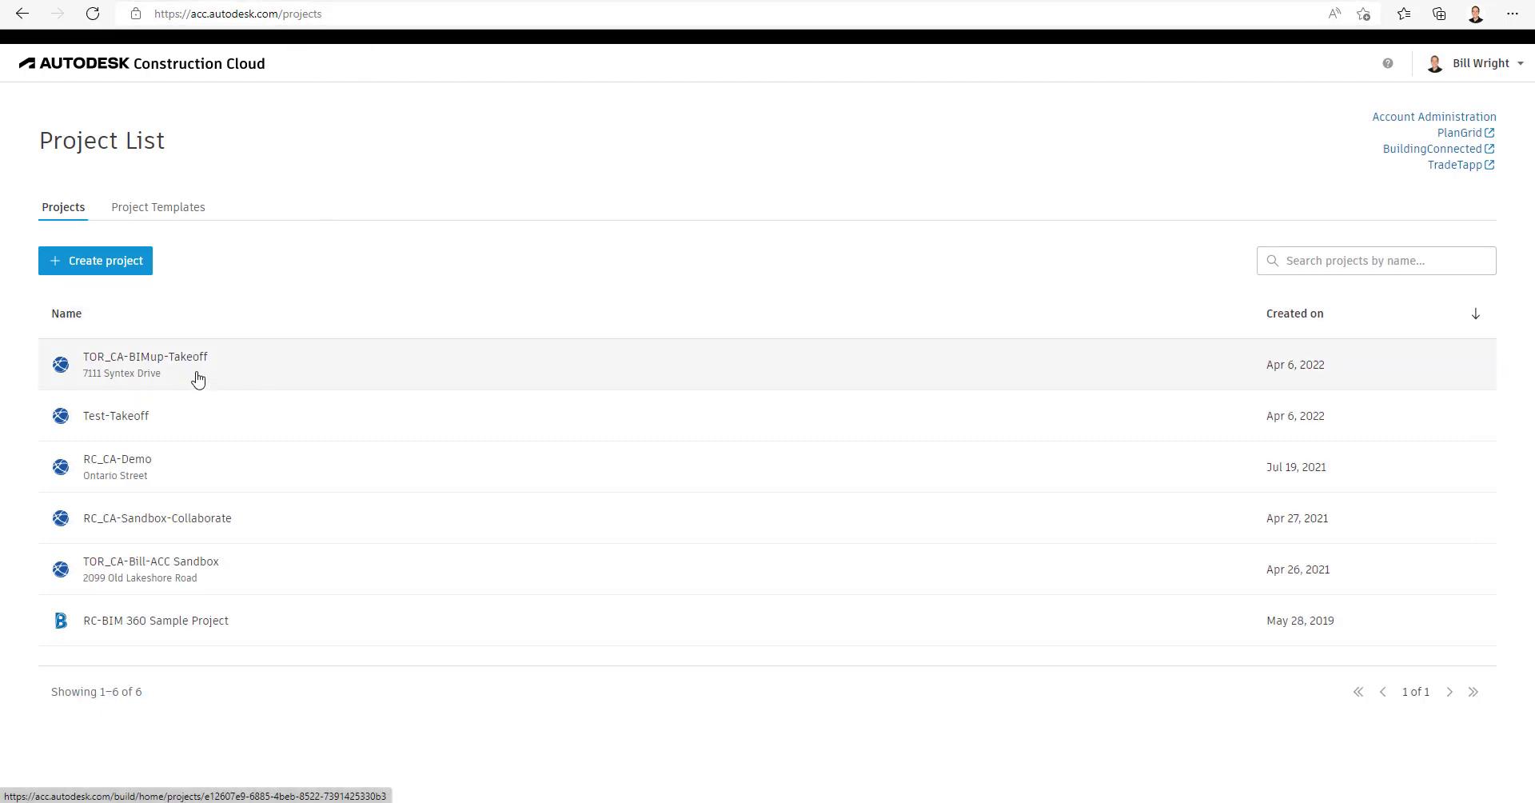
click(197, 378)
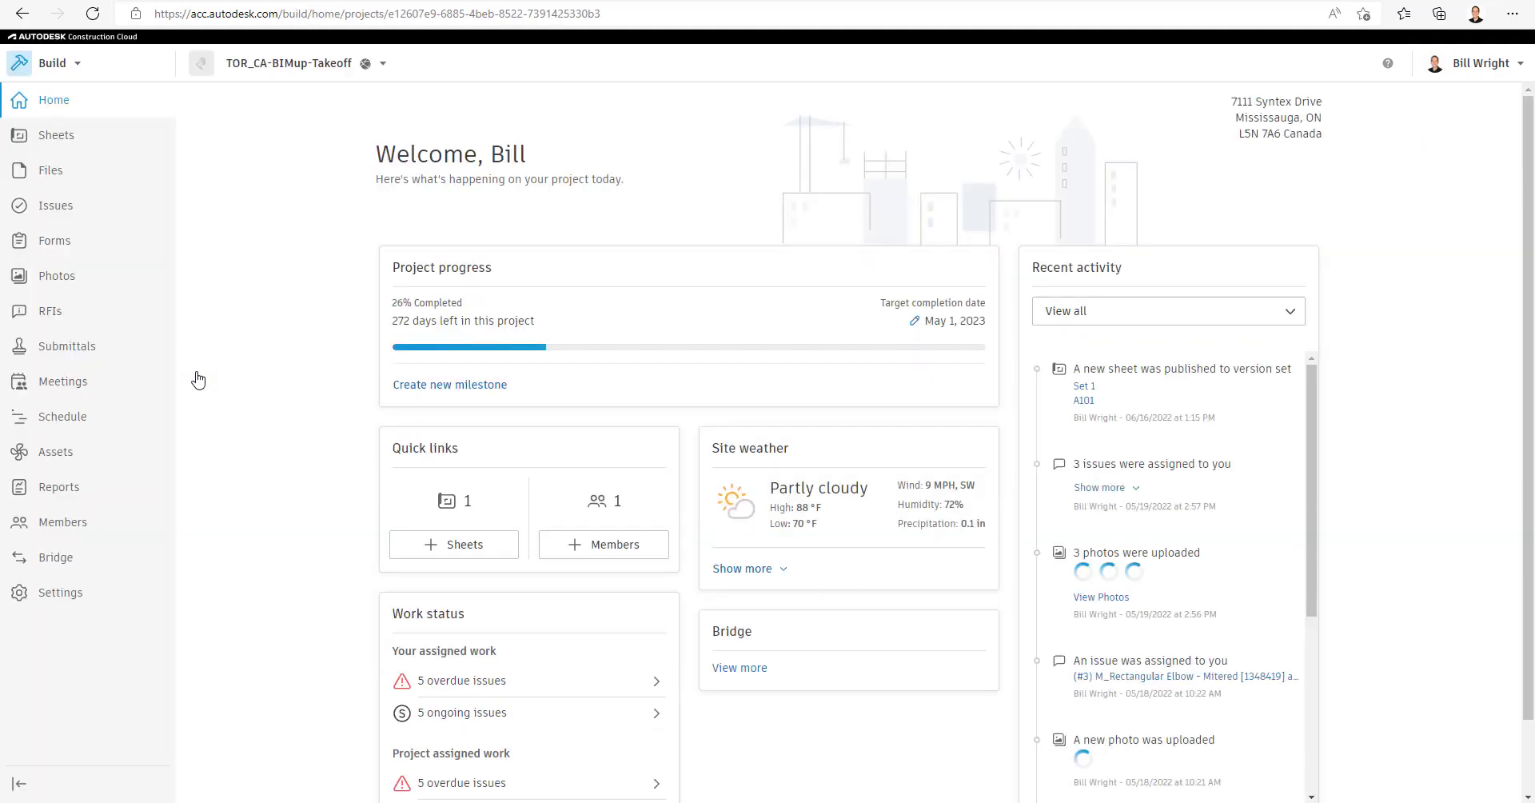
click(76, 70)
click(84, 111)
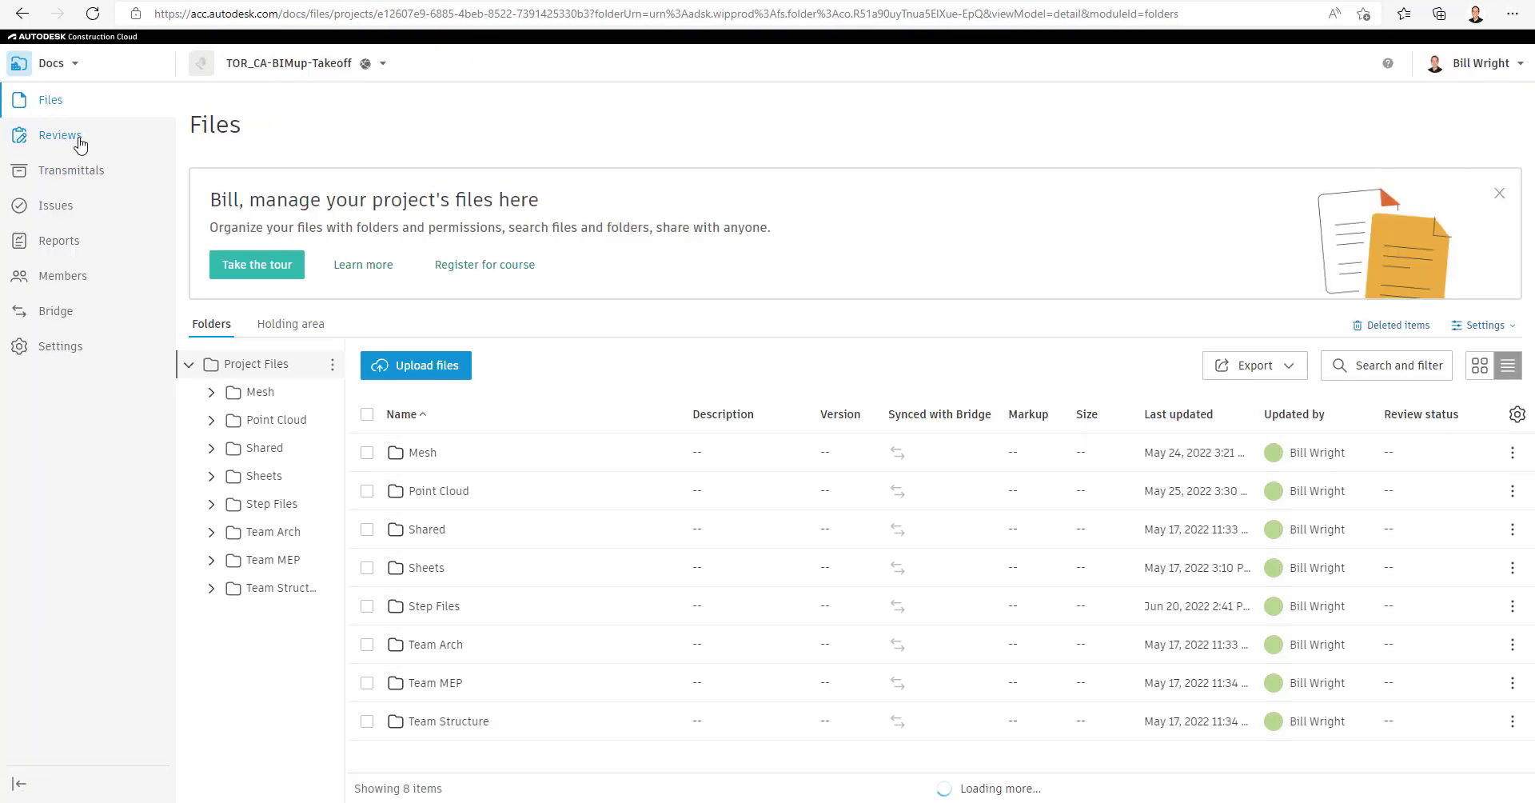
Open the Reviews settings, check the empty Draft approval workflow tab, and return to Approval workflow
click(60, 135)
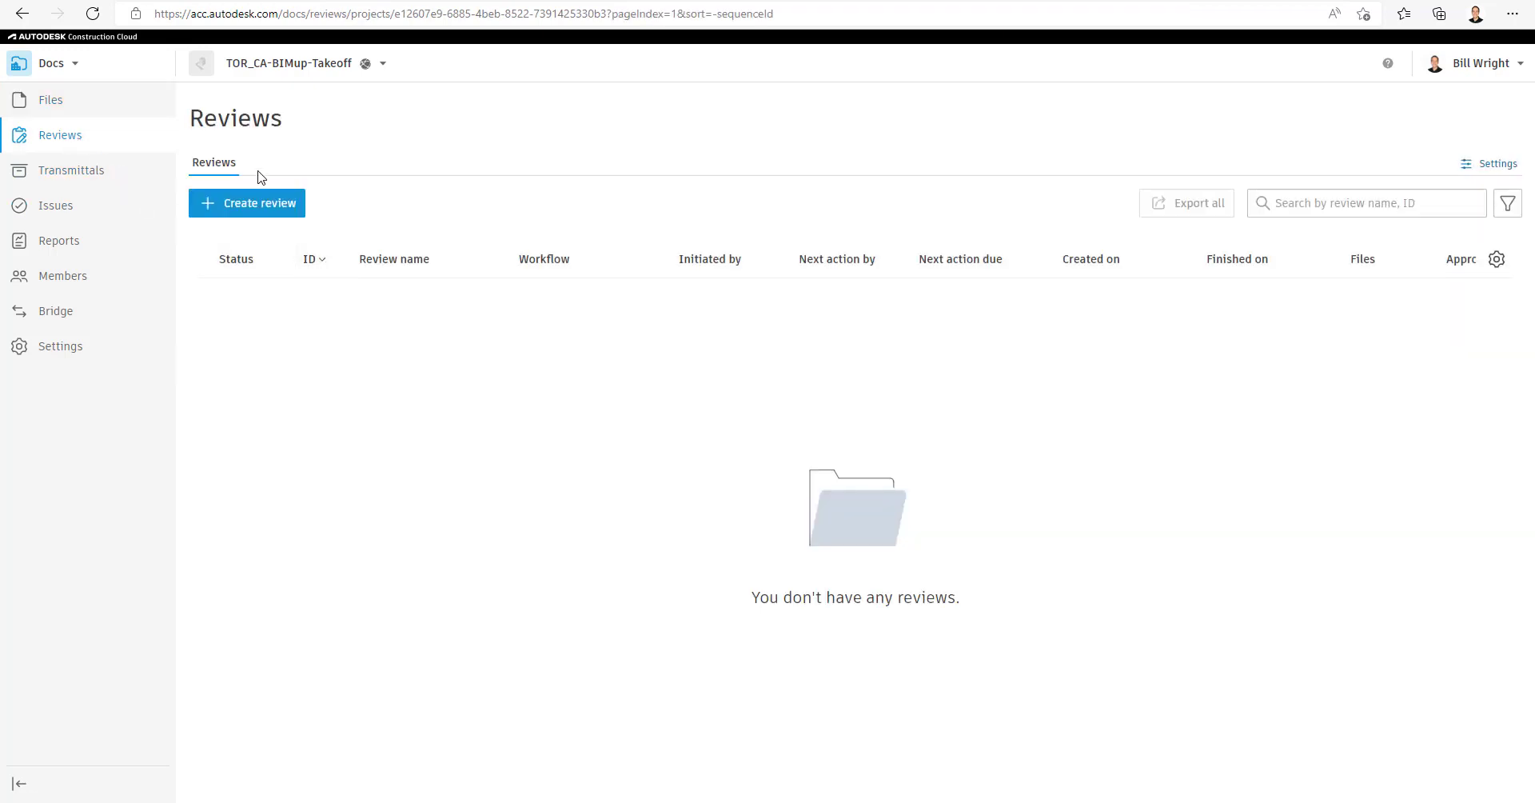
click(1492, 164)
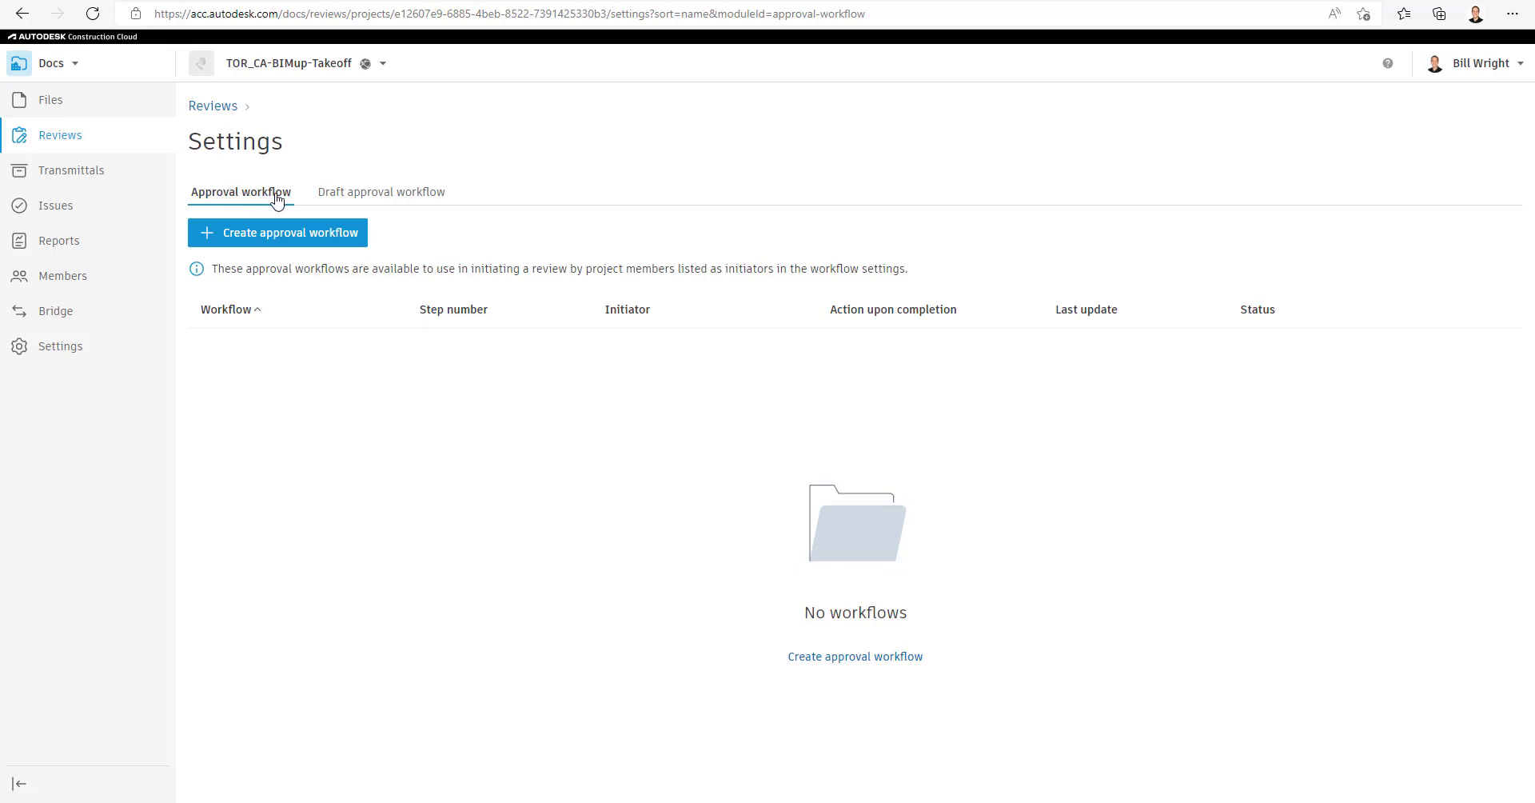
click(378, 198)
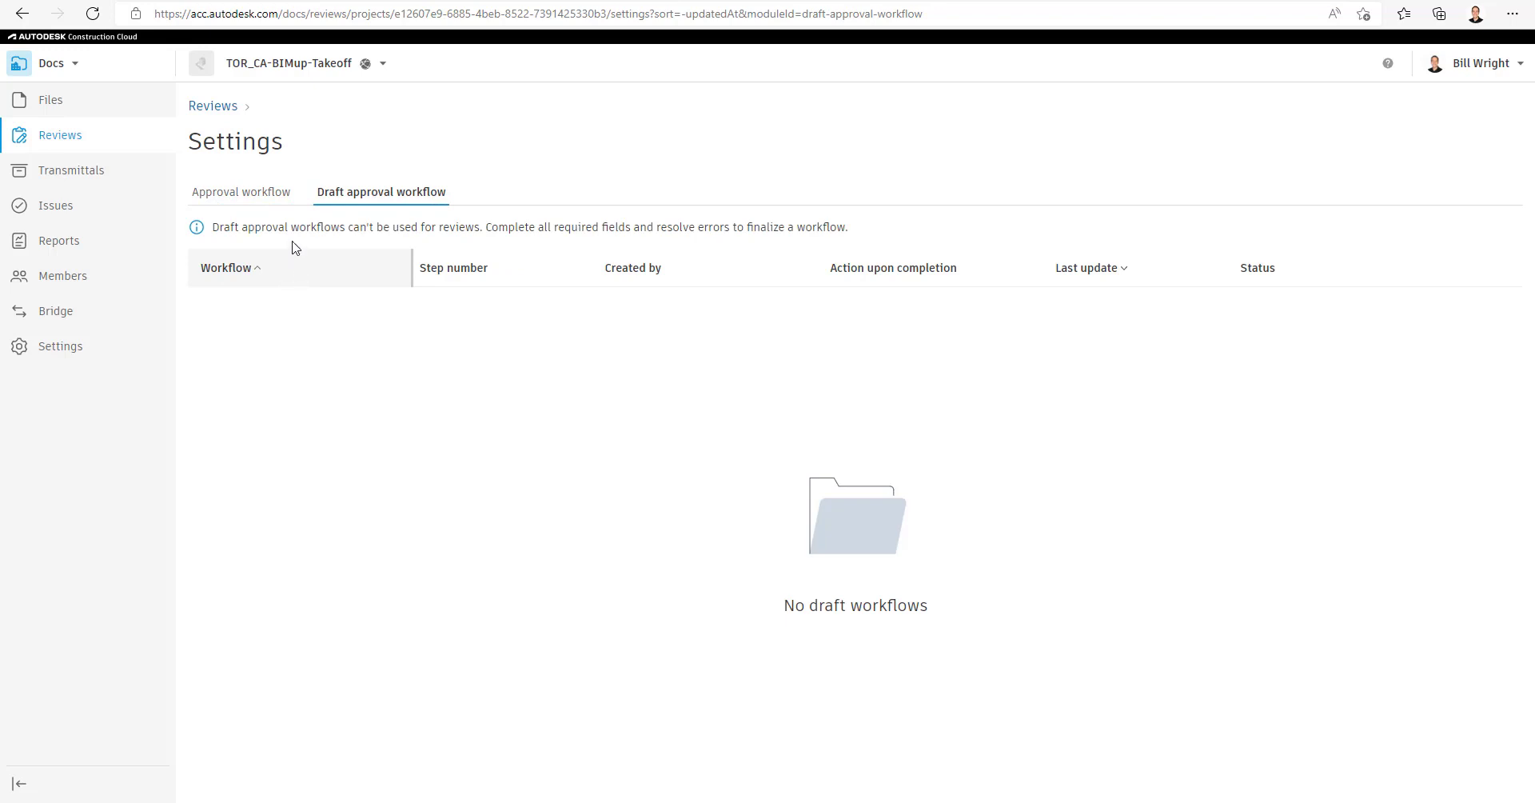
click(272, 195)
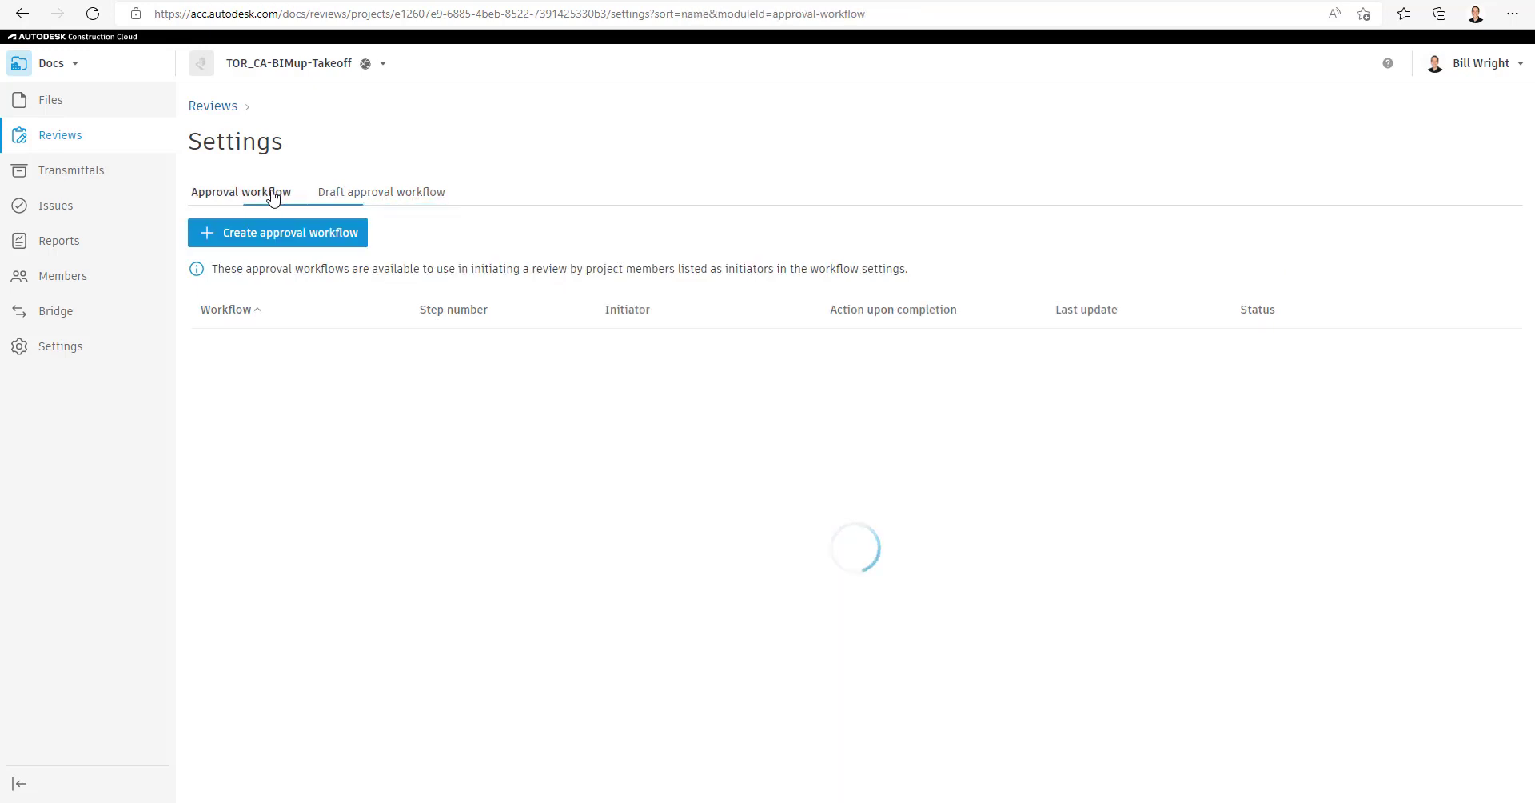
Start a new approval workflow and choose the Two Step Approval template
click(283, 234)
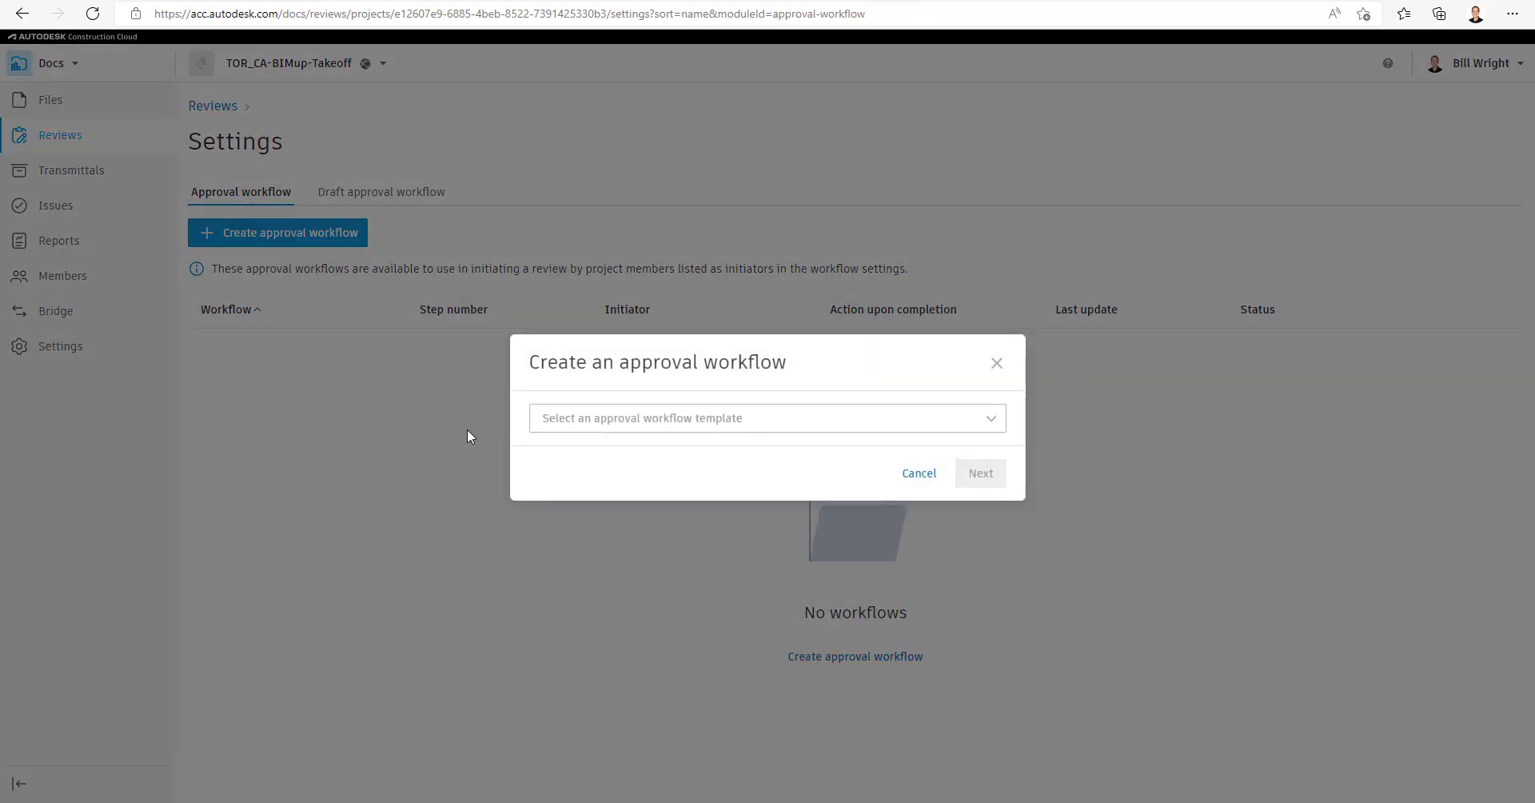
click(614, 426)
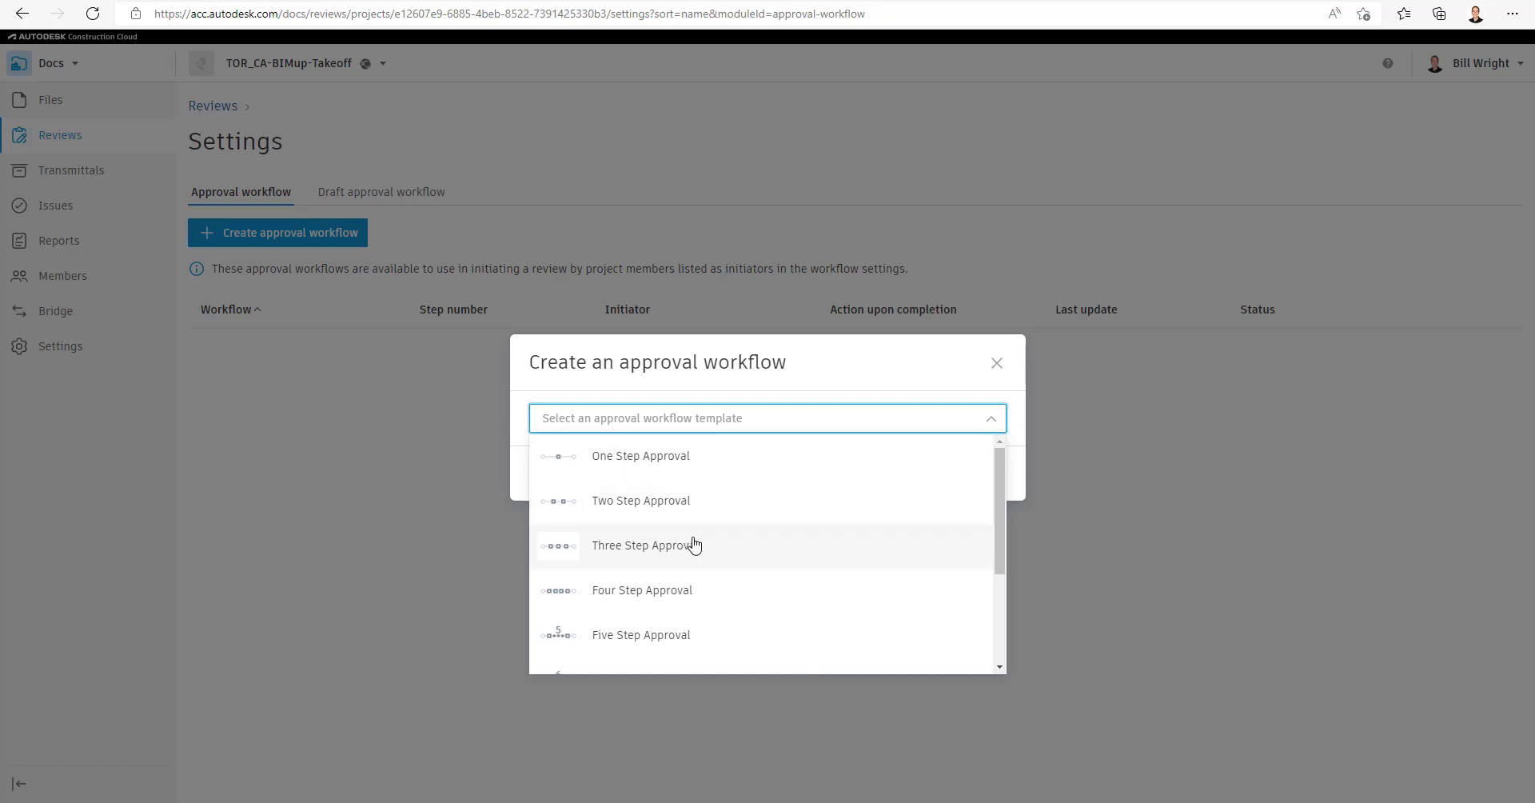
scroll(692, 619, down, 3)
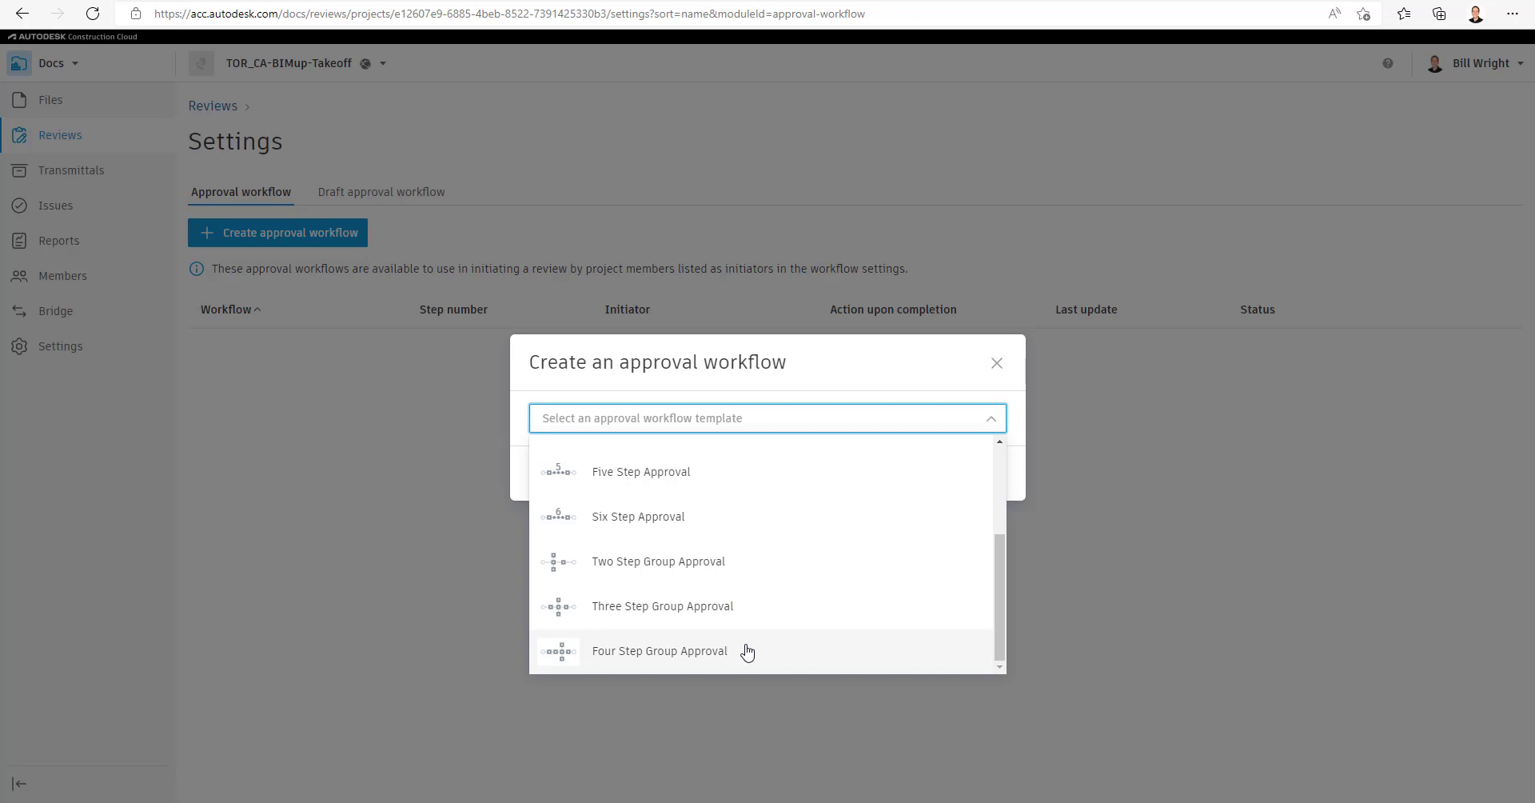
scroll(747, 652, up, 3)
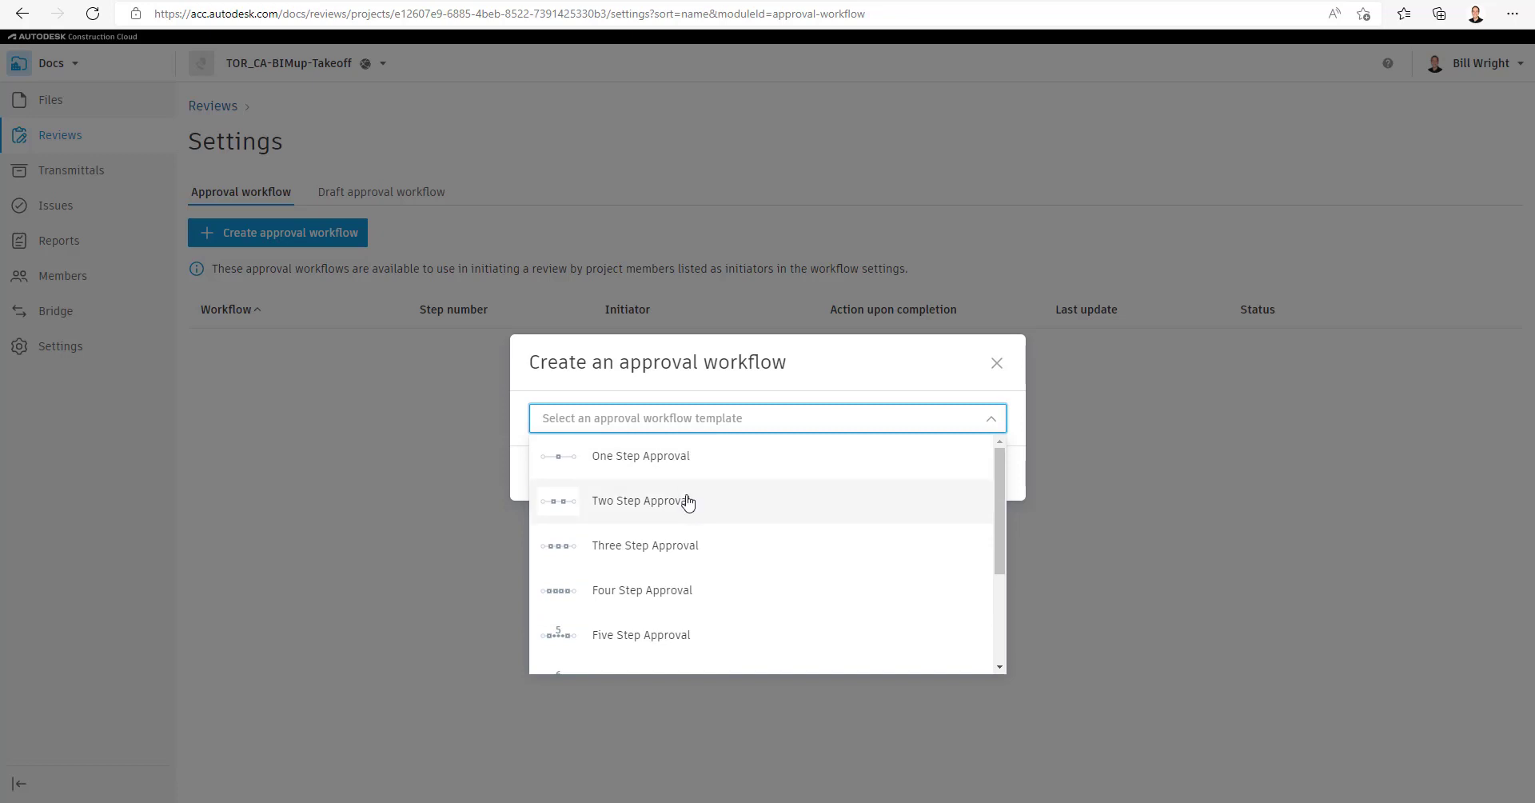
click(711, 510)
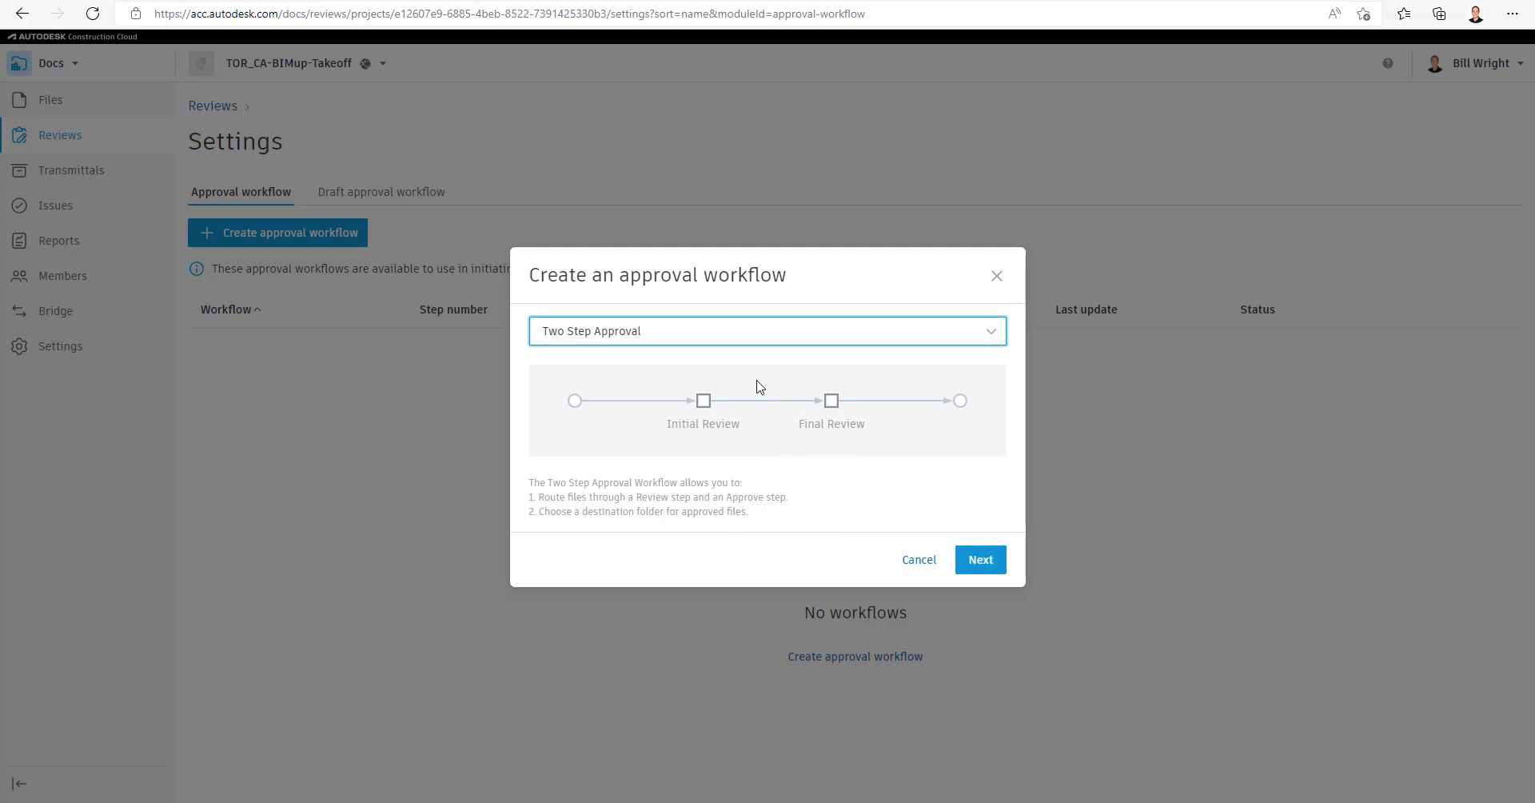
Preview the Three Step Group Approval template, then go back to Two Step Approval and continue
click(730, 336)
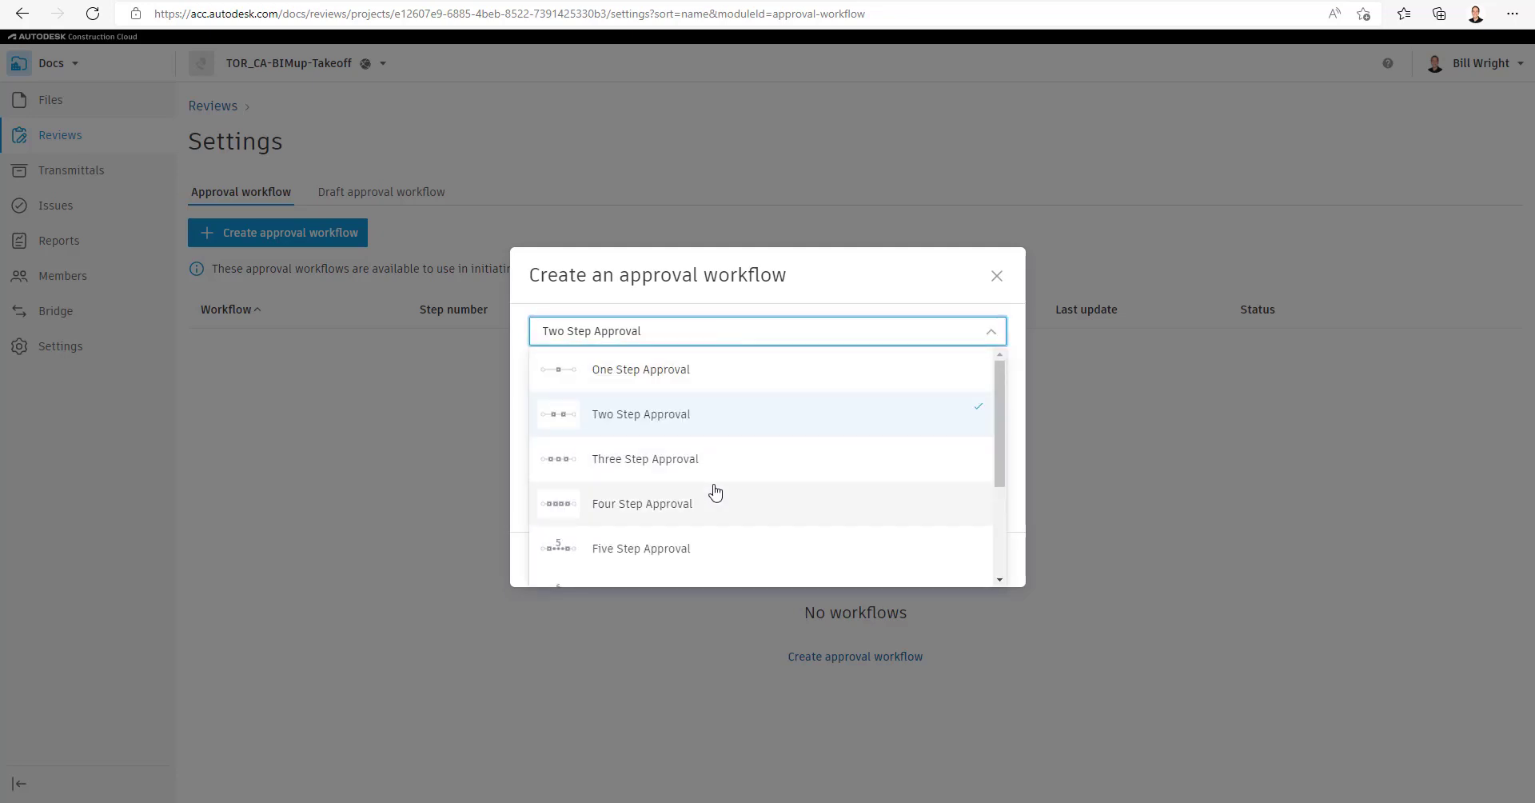
scroll(714, 496, down, 5)
click(717, 525)
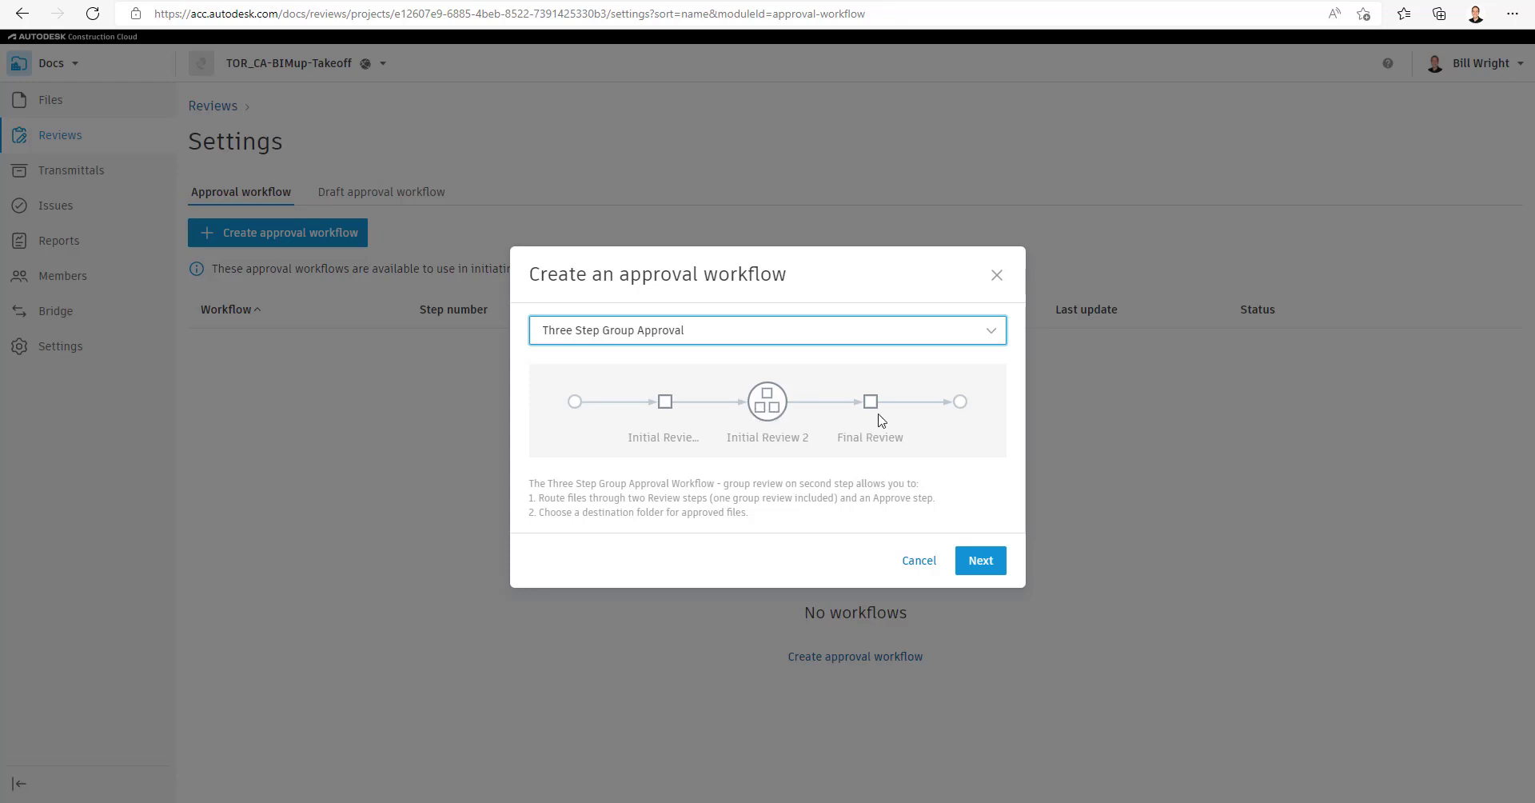
click(795, 334)
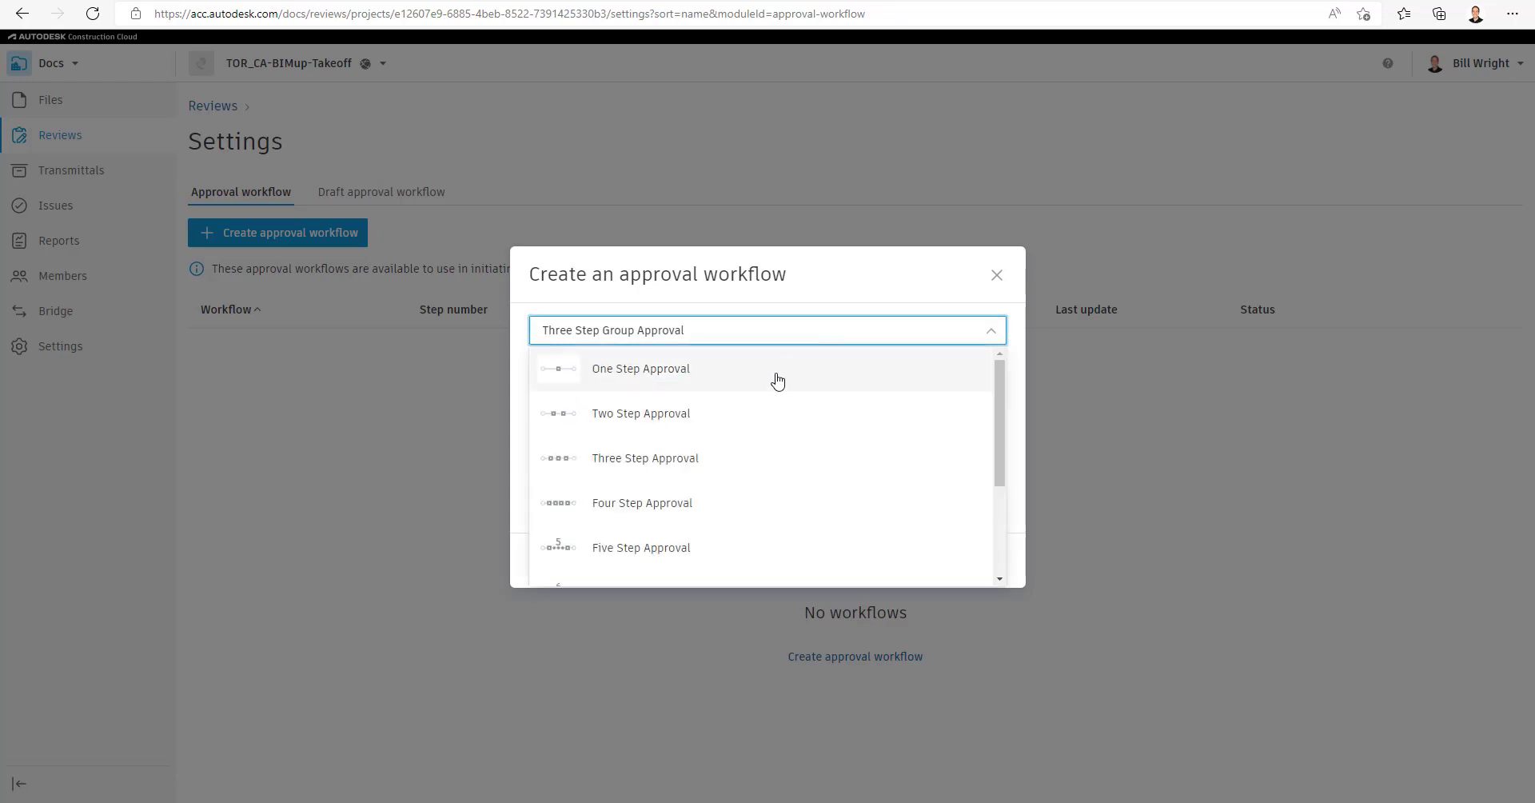
click(751, 412)
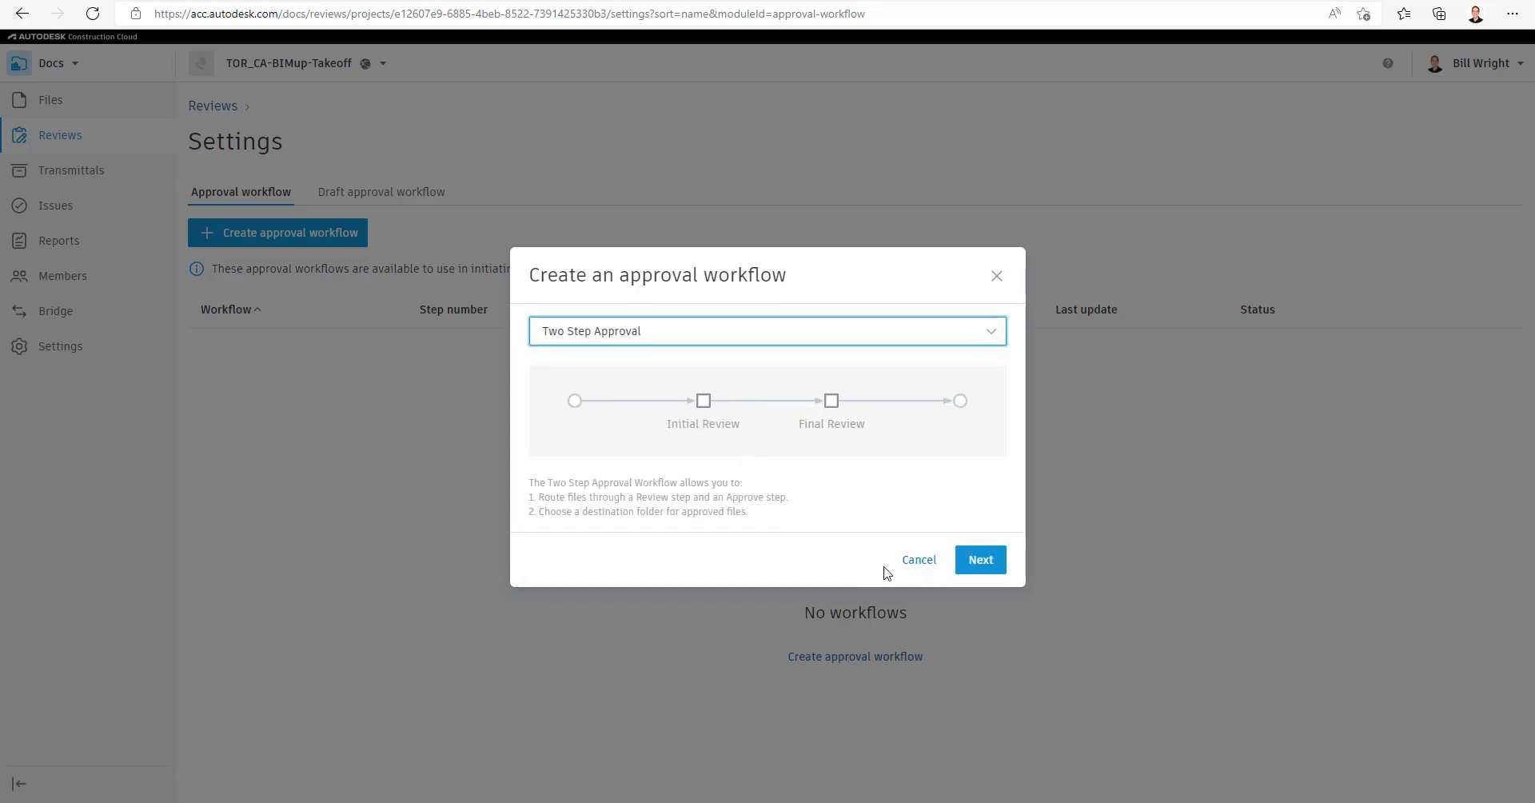
click(974, 563)
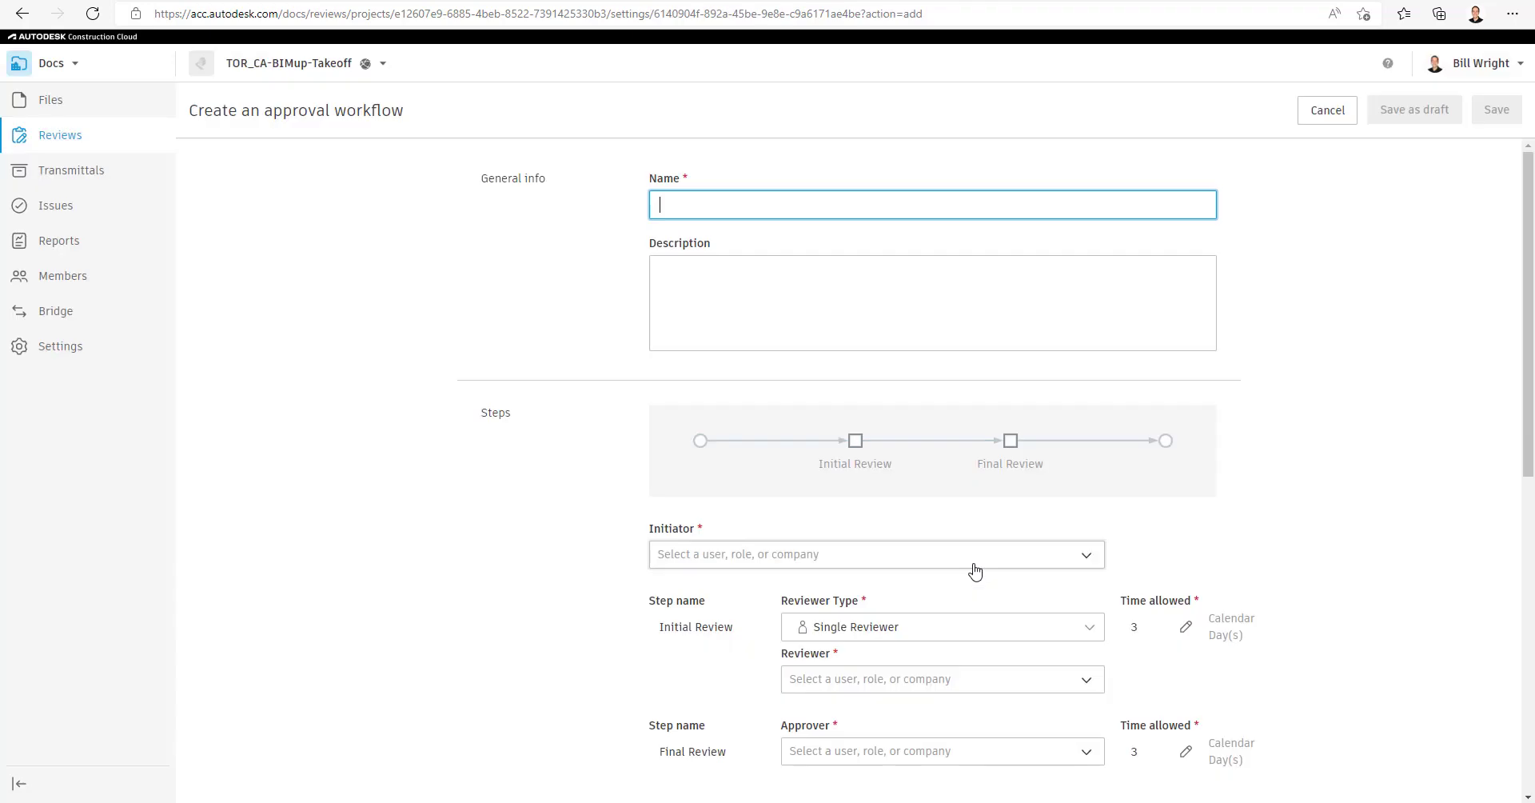
Name the workflow 'Two Step Approval' with the description 'Two Step Approval Workflow'
click(694, 207)
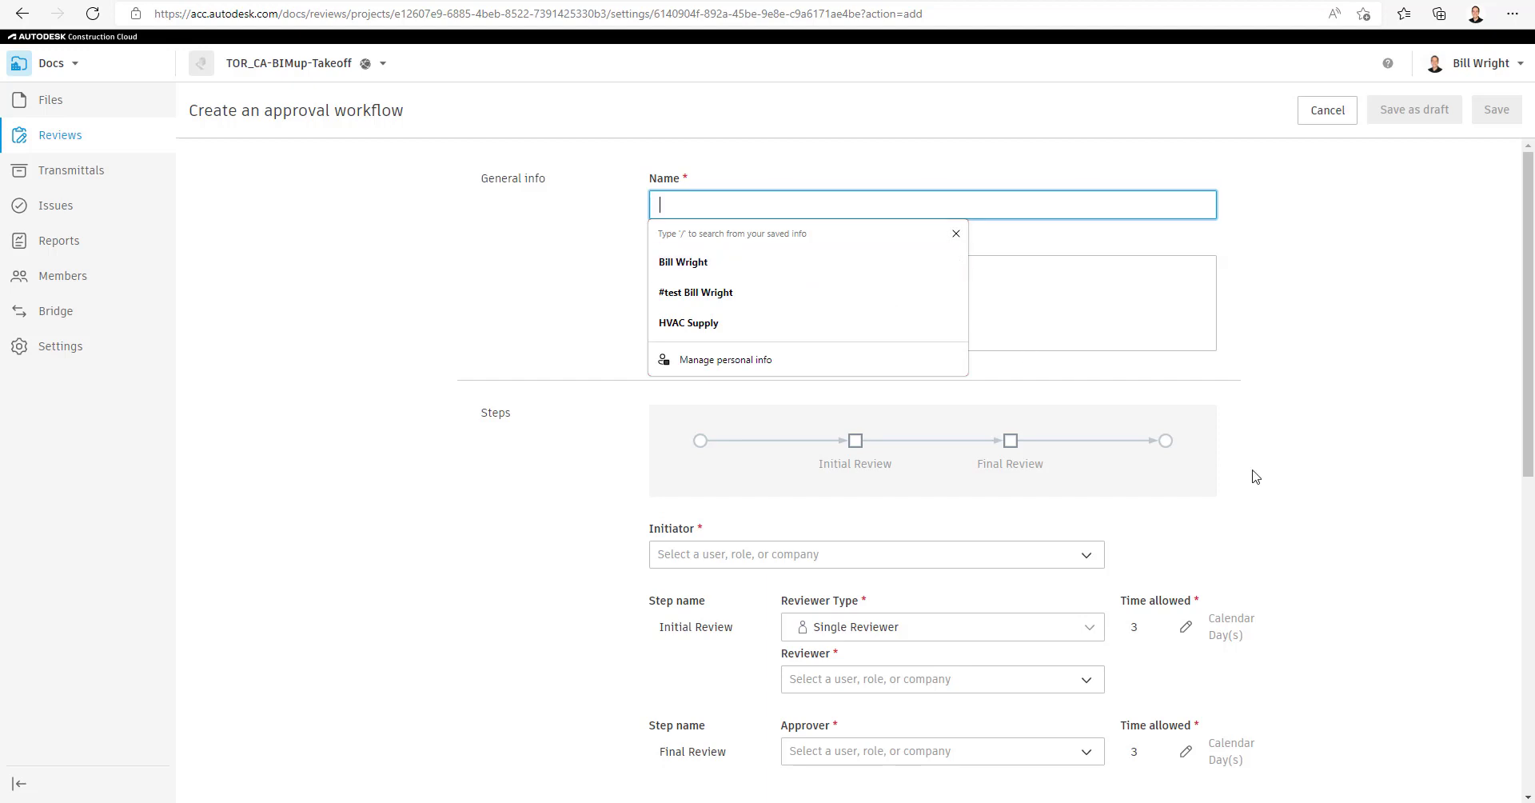
click(790, 276)
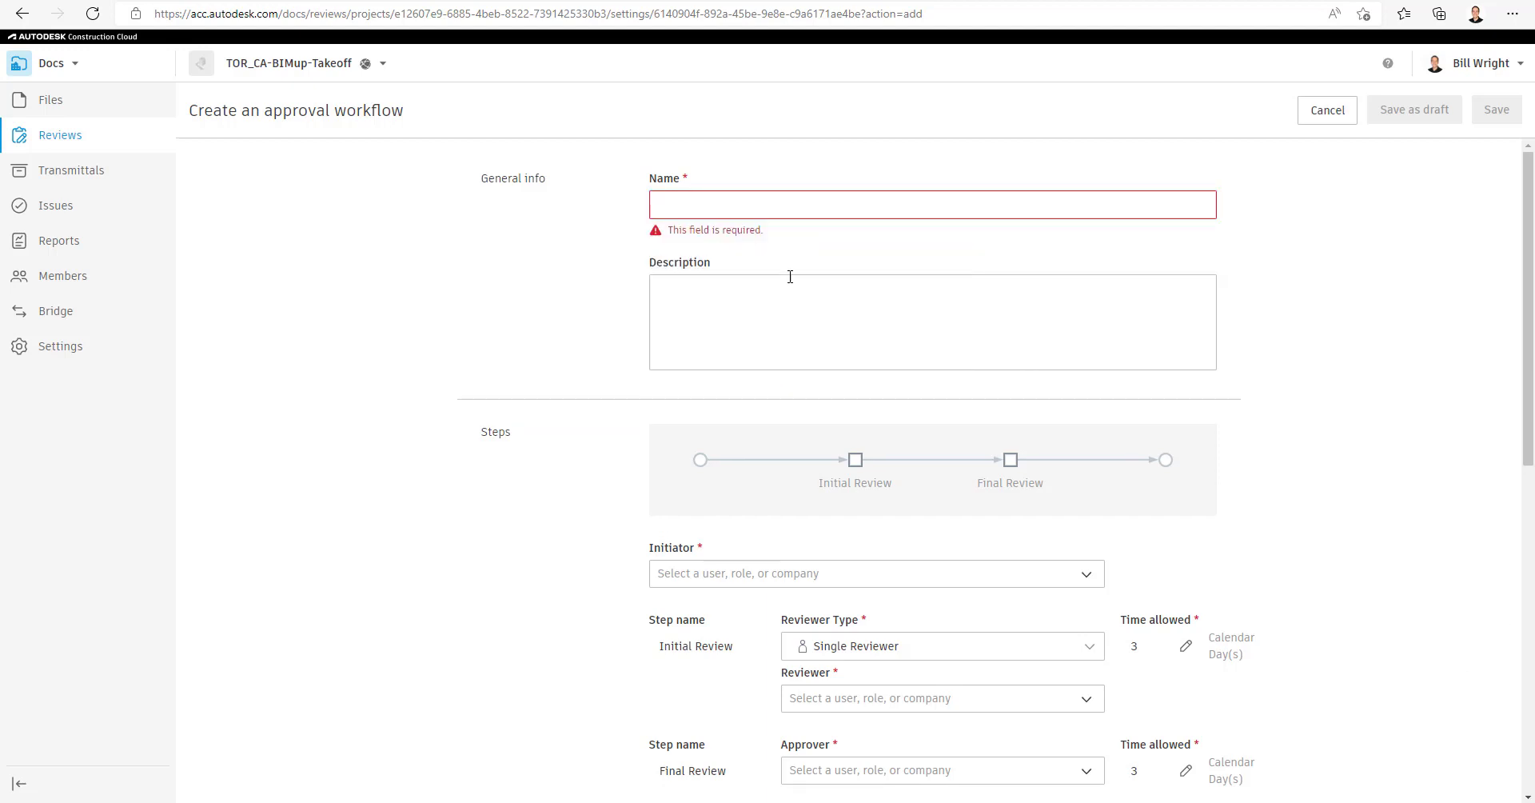
click(683, 206)
text(Two Step Approval)
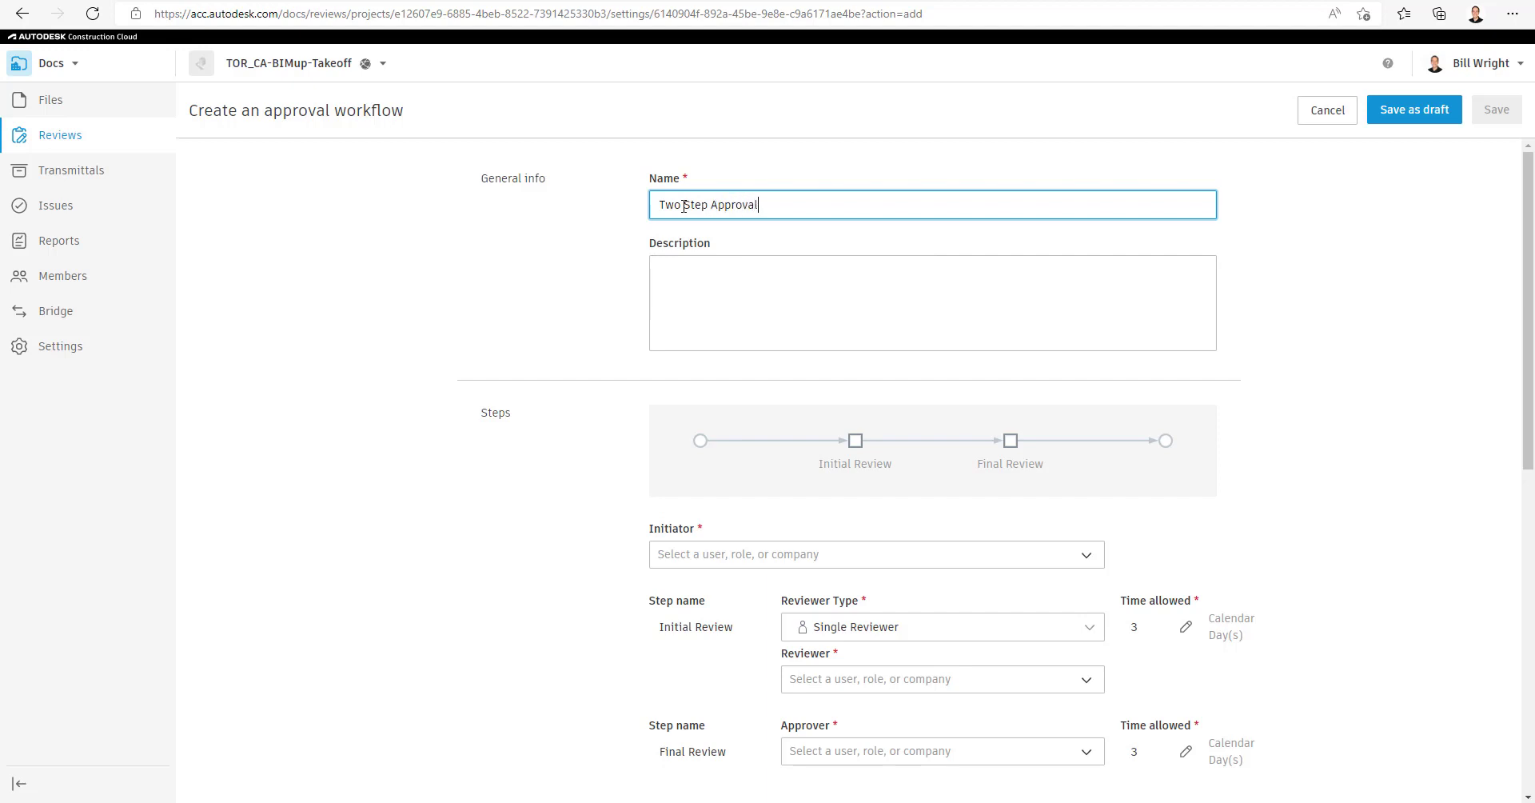
click(735, 290)
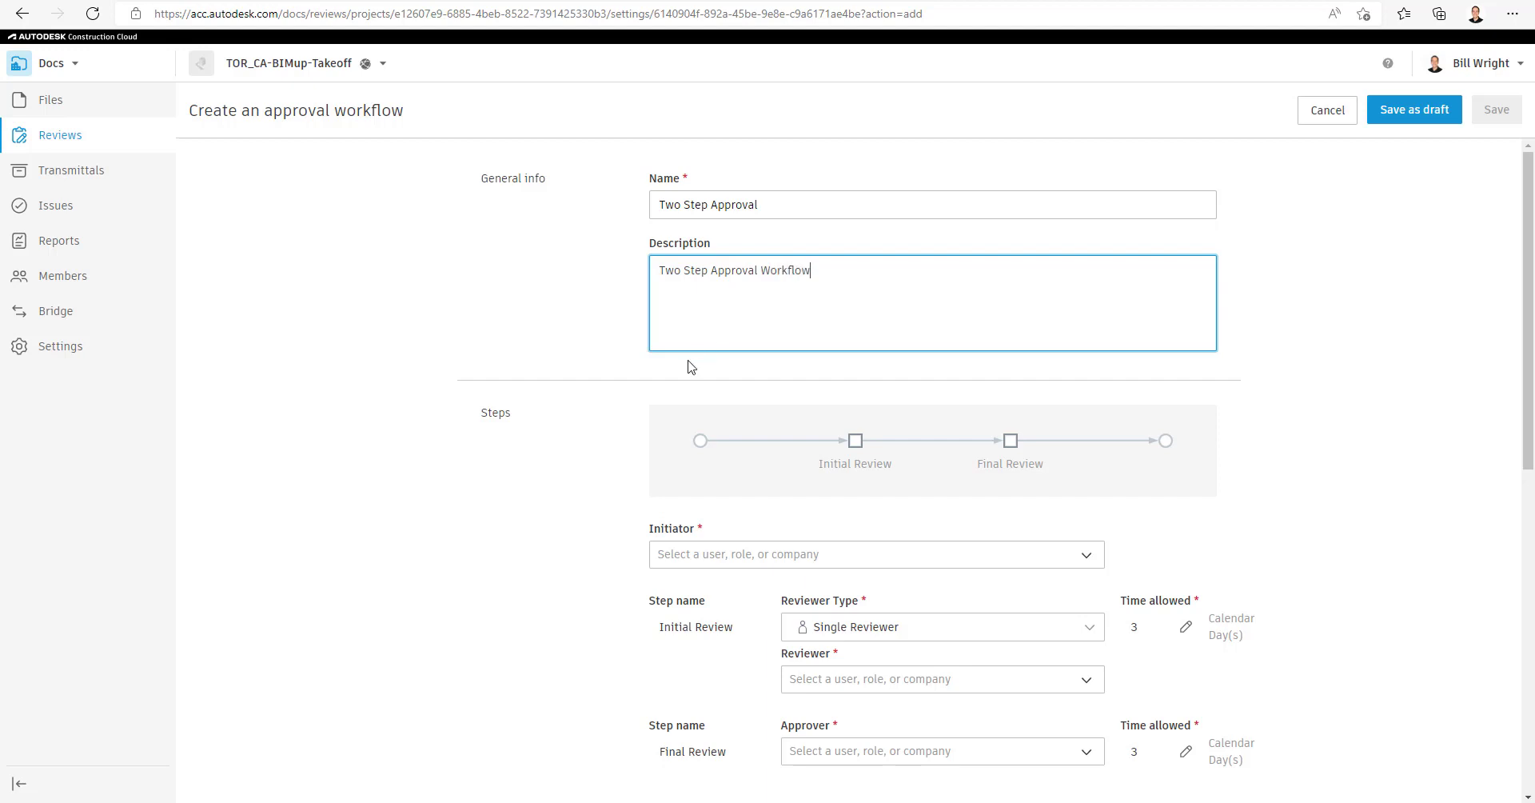
scroll(633, 368, down, 2)
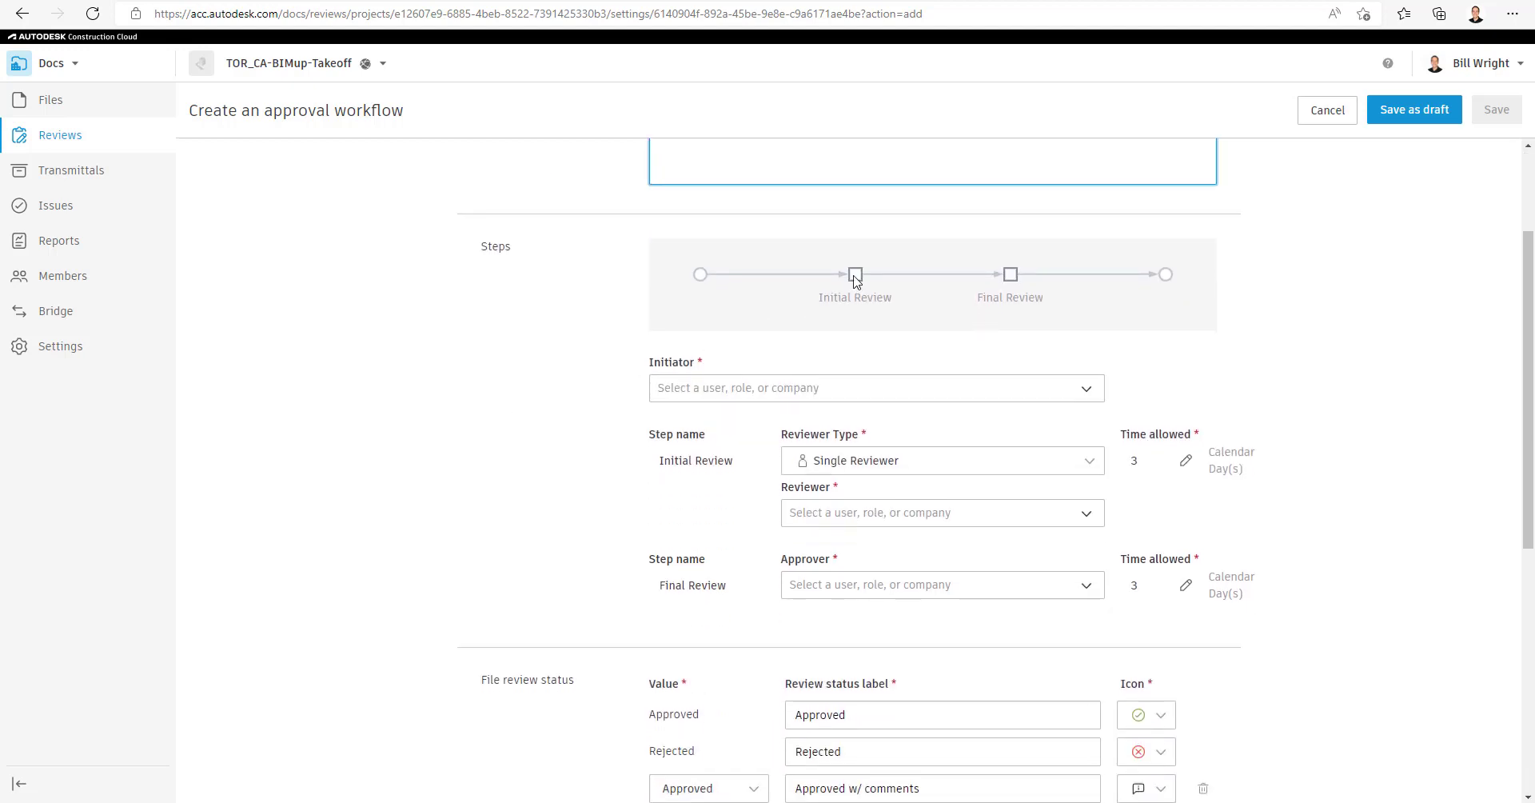
Assign the first listed project user as the workflow's Initiator
click(843, 400)
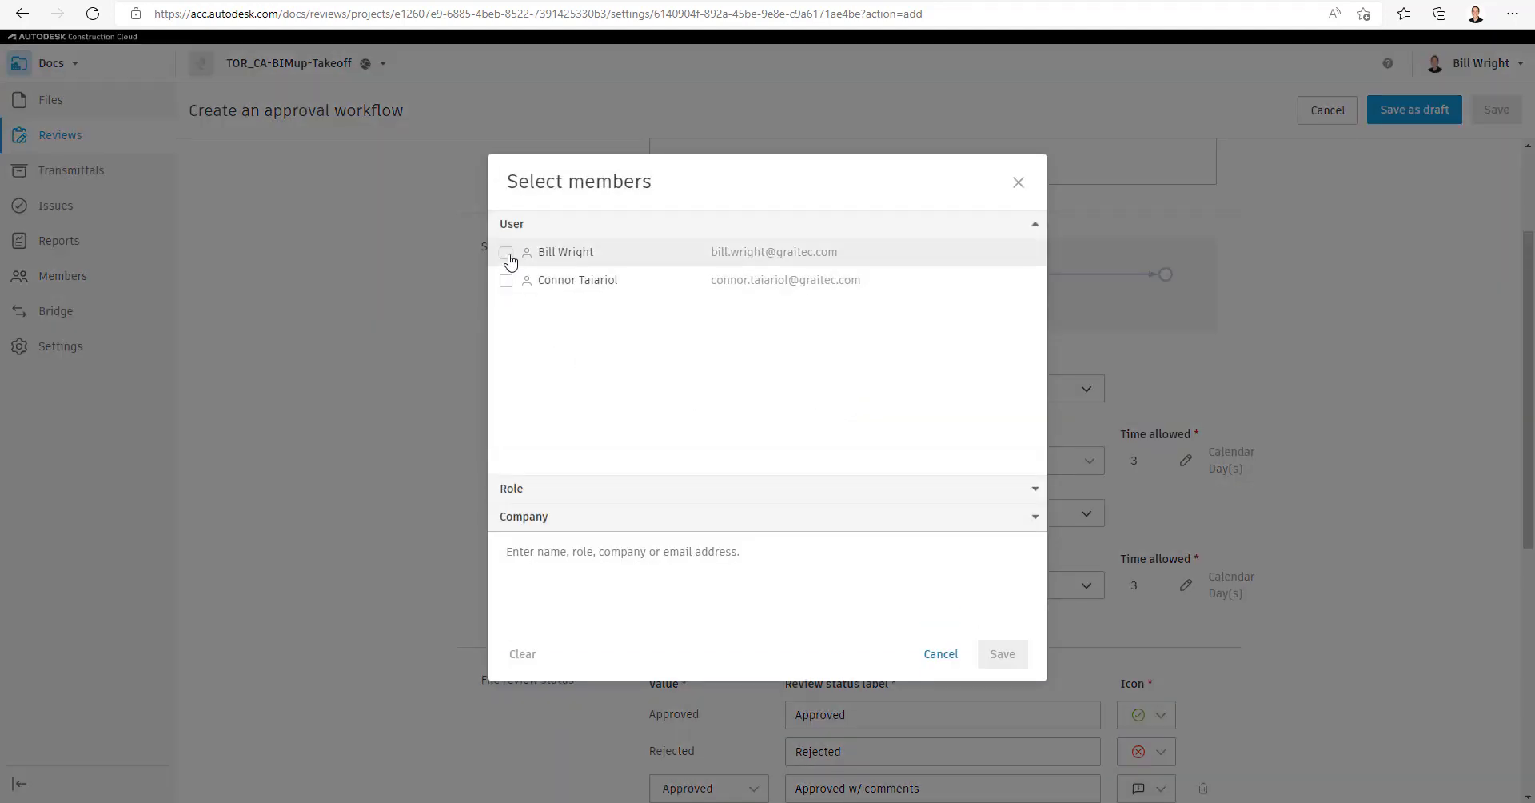
click(506, 252)
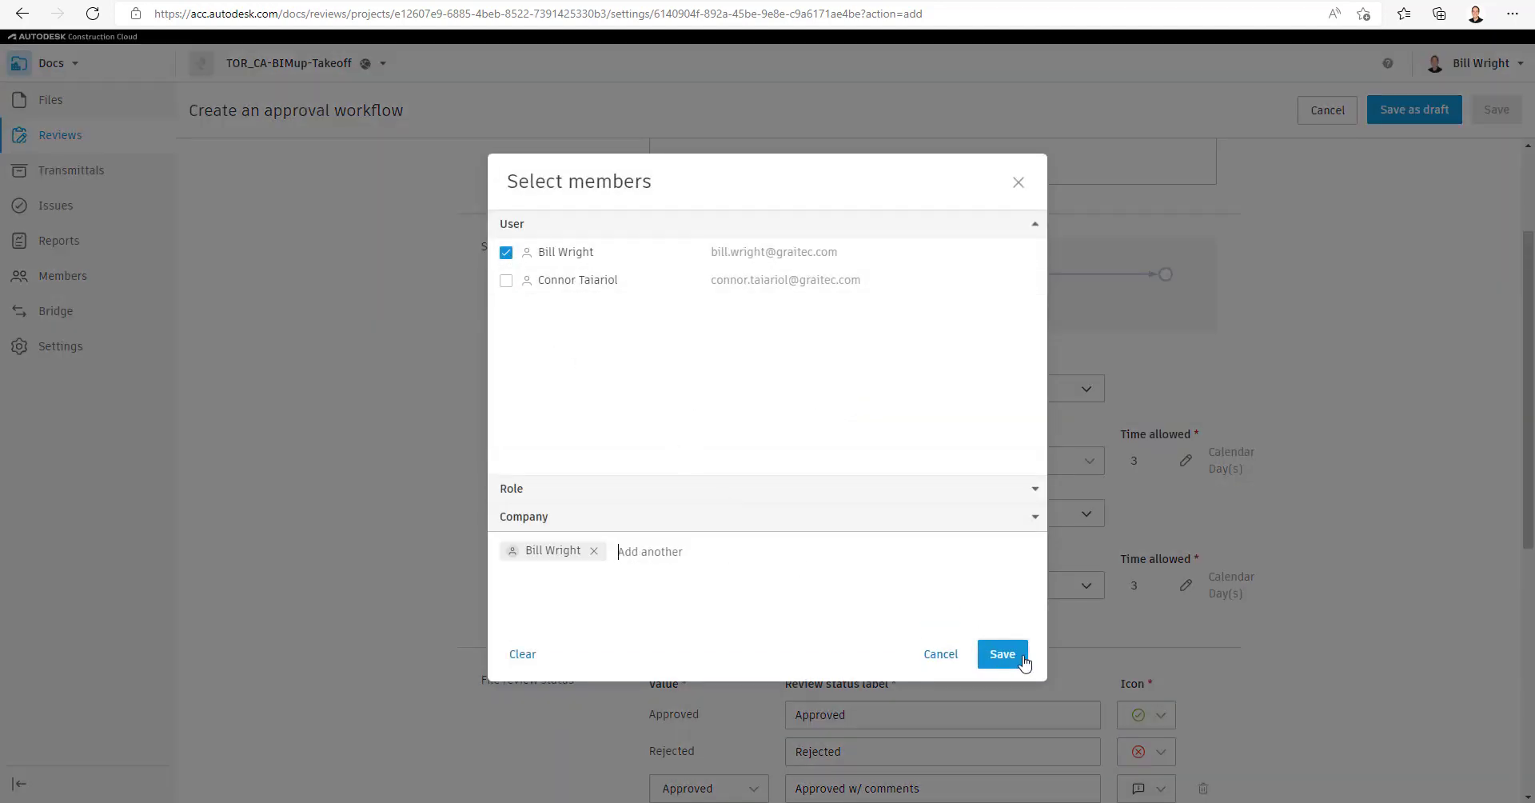
click(1025, 488)
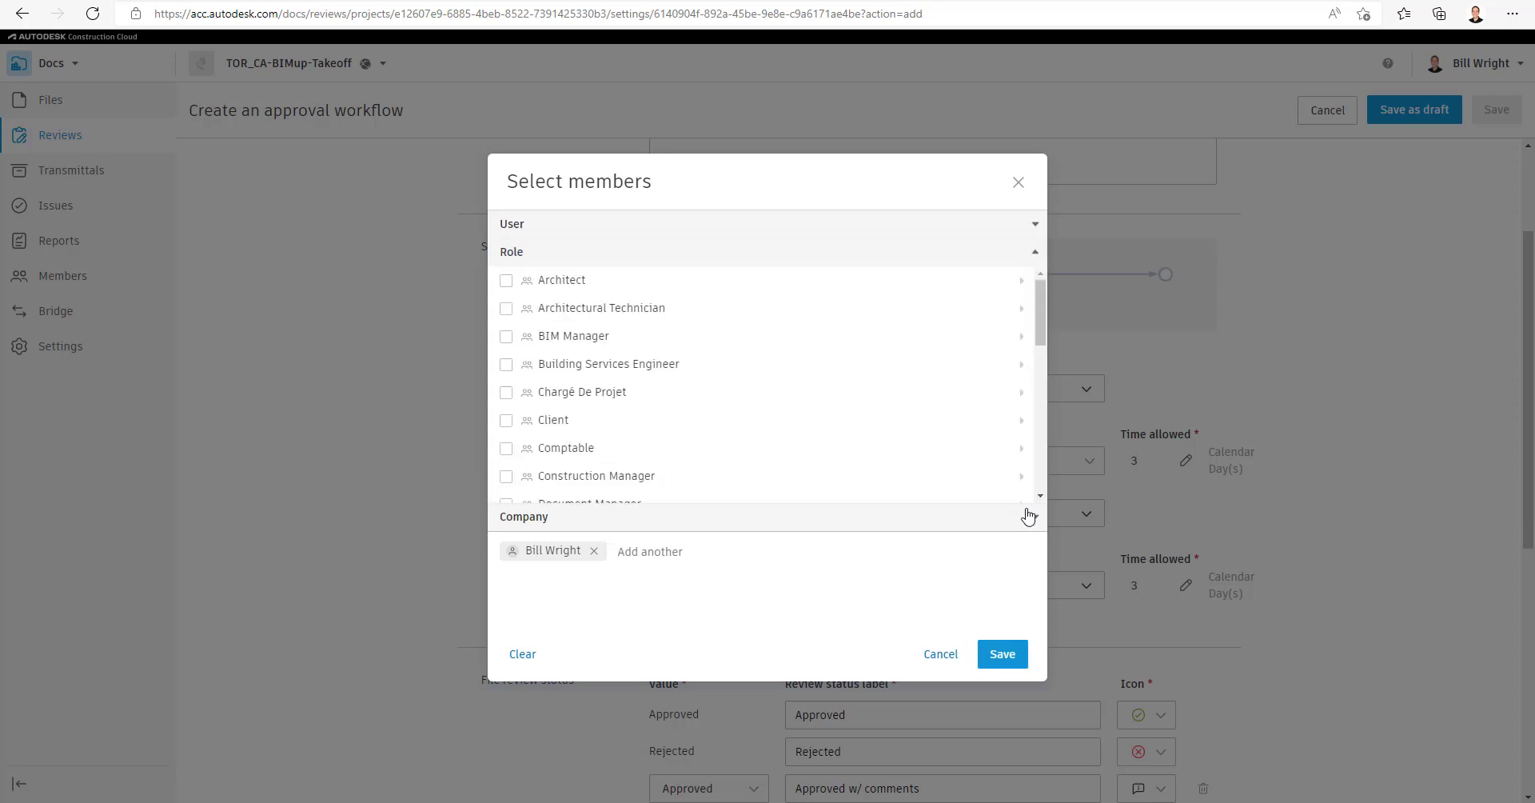
click(1026, 520)
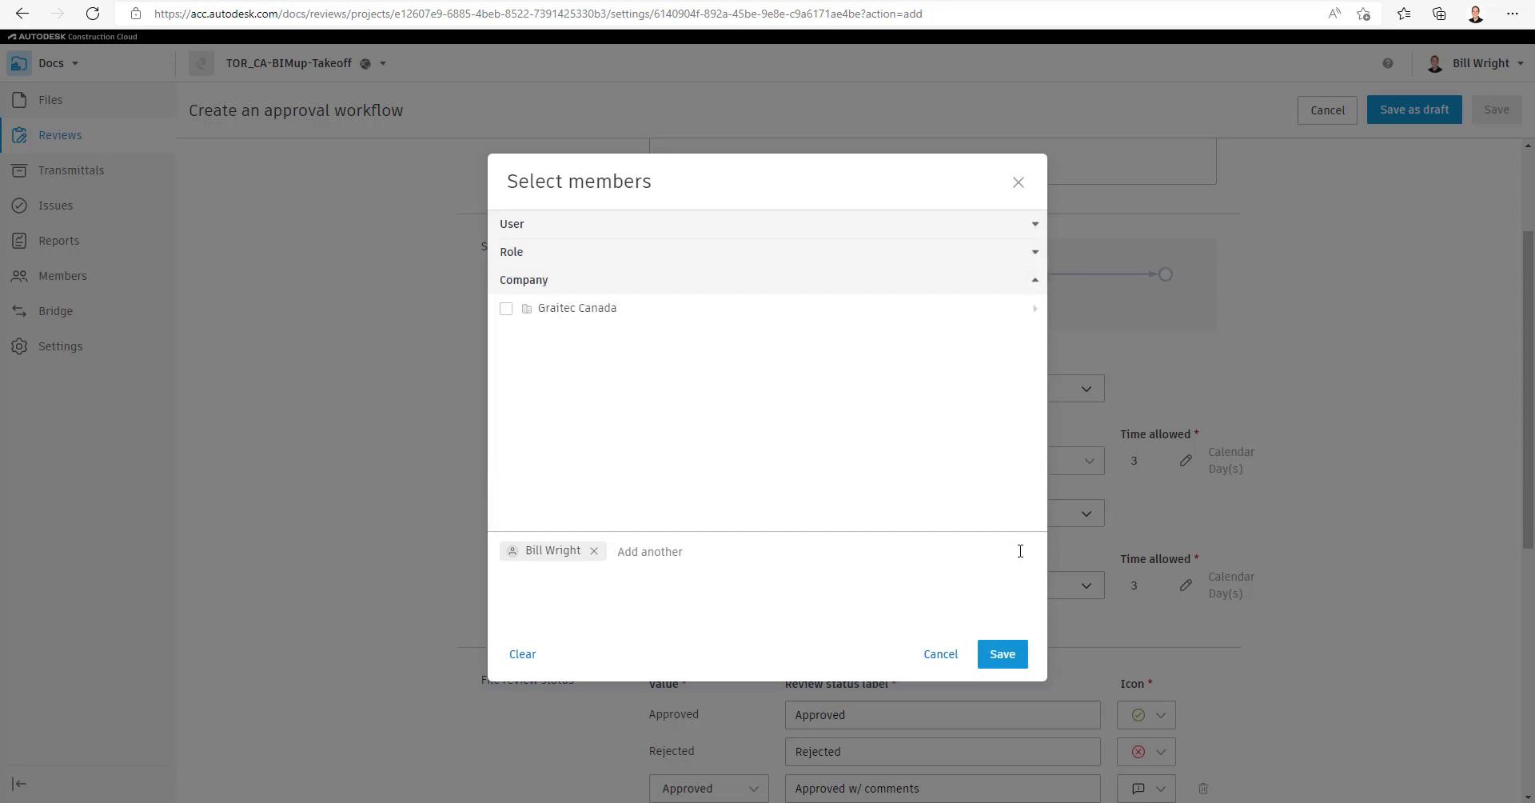
click(1004, 656)
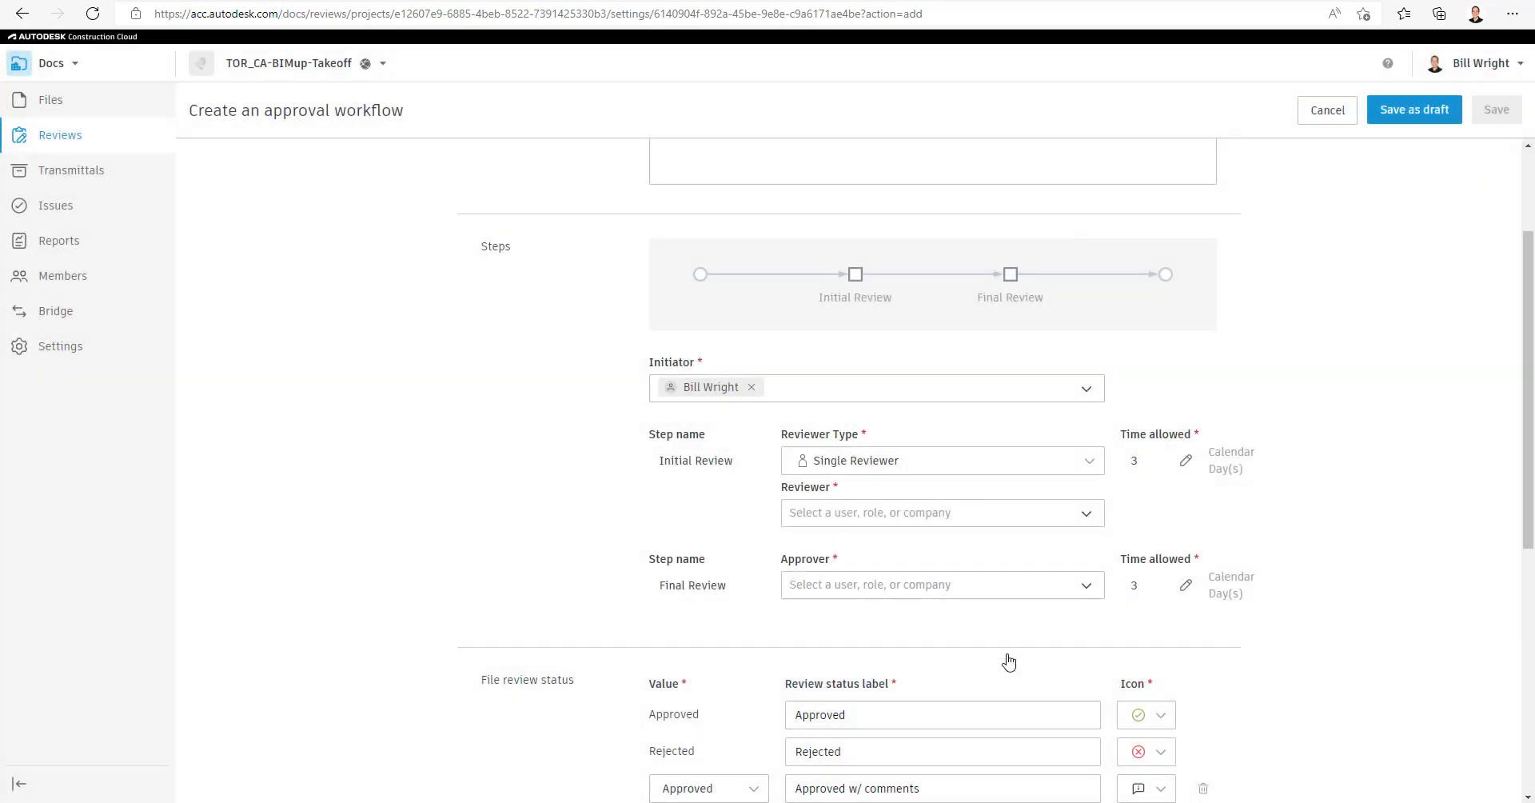
click(877, 467)
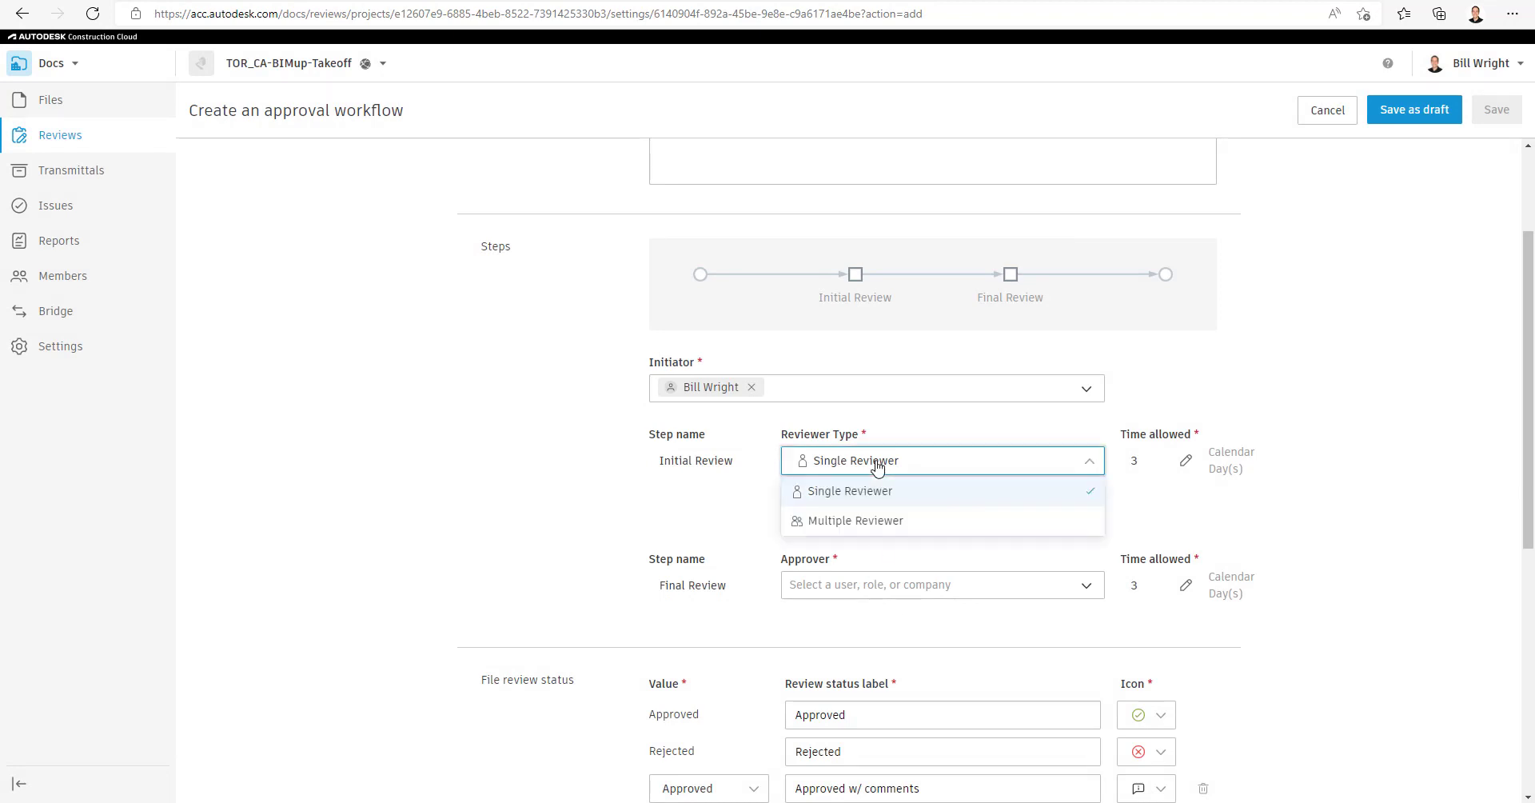
Try the multiple-reviewer option for Initial Review with a minimum reviewer count of 1
click(897, 524)
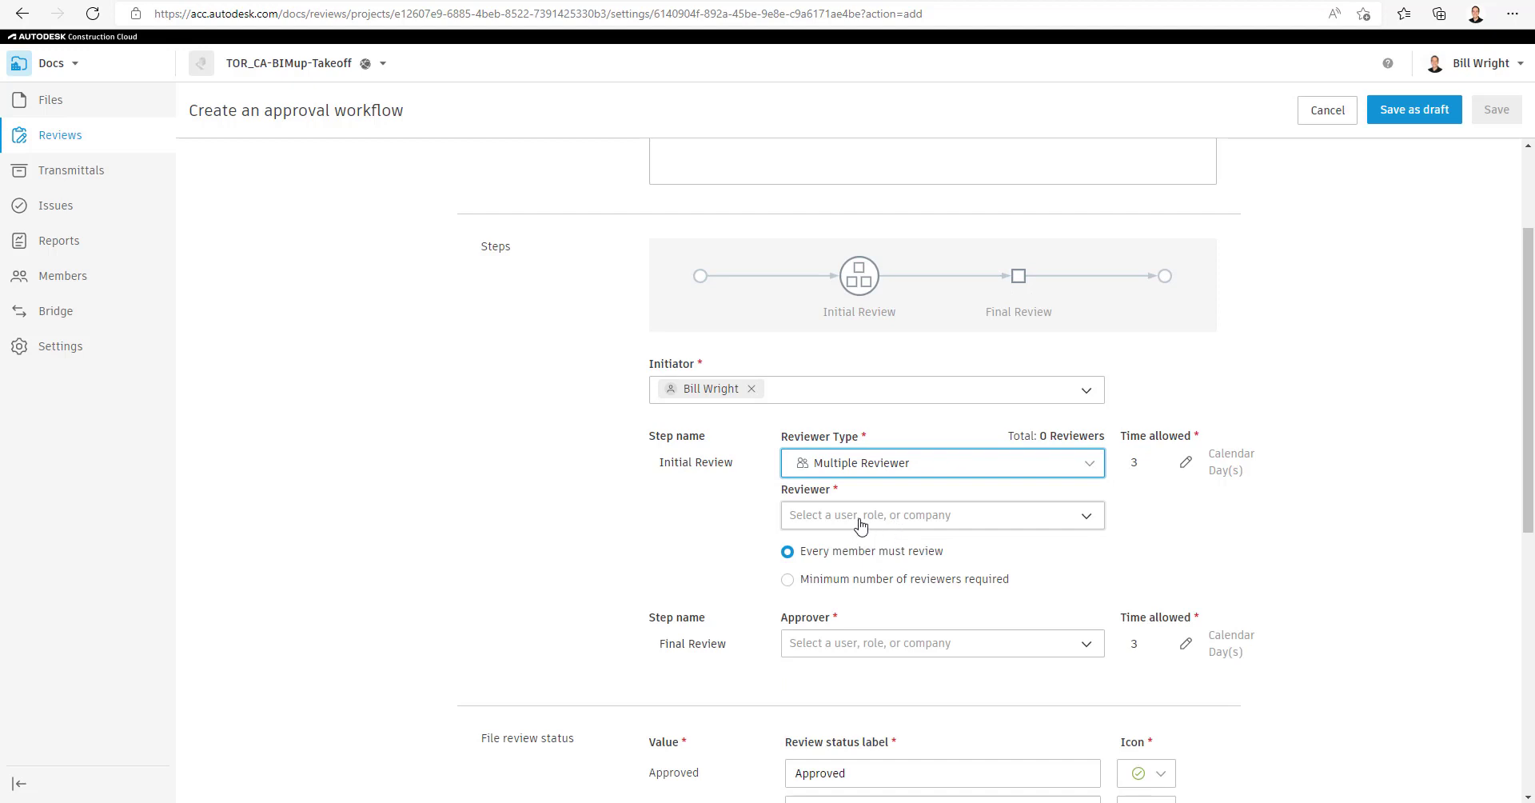
click(860, 524)
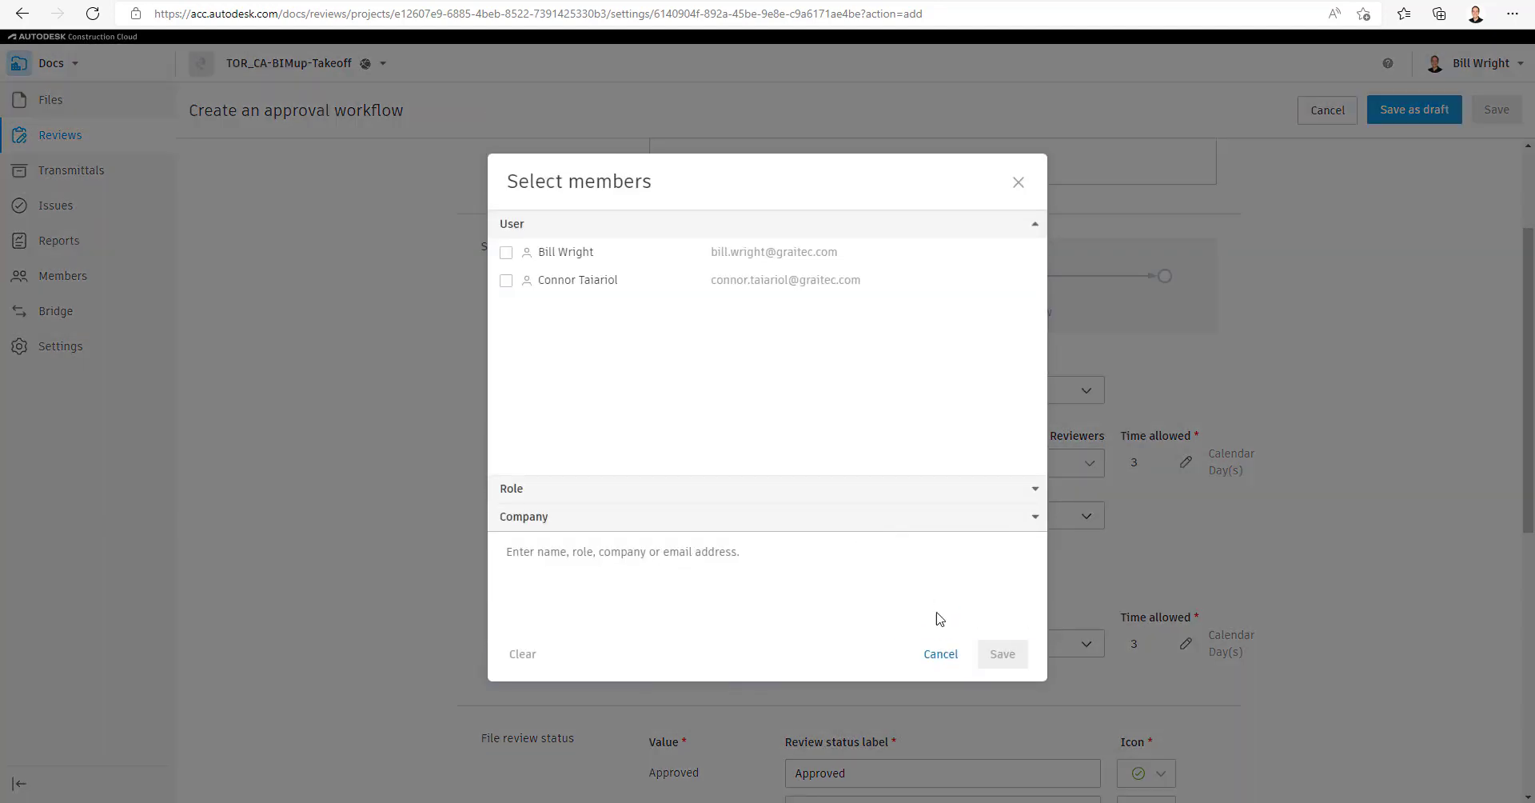
click(942, 657)
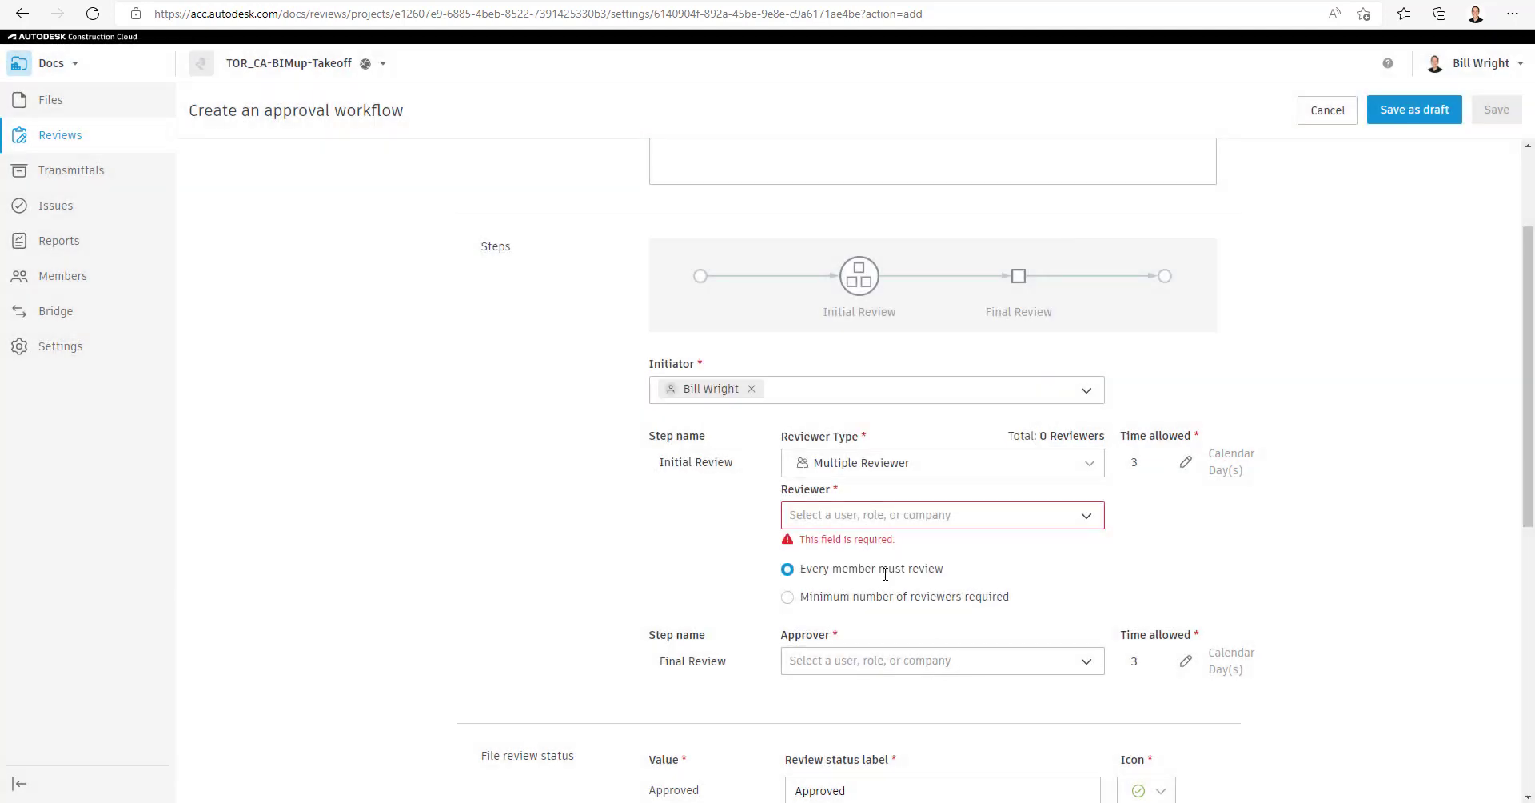
click(790, 599)
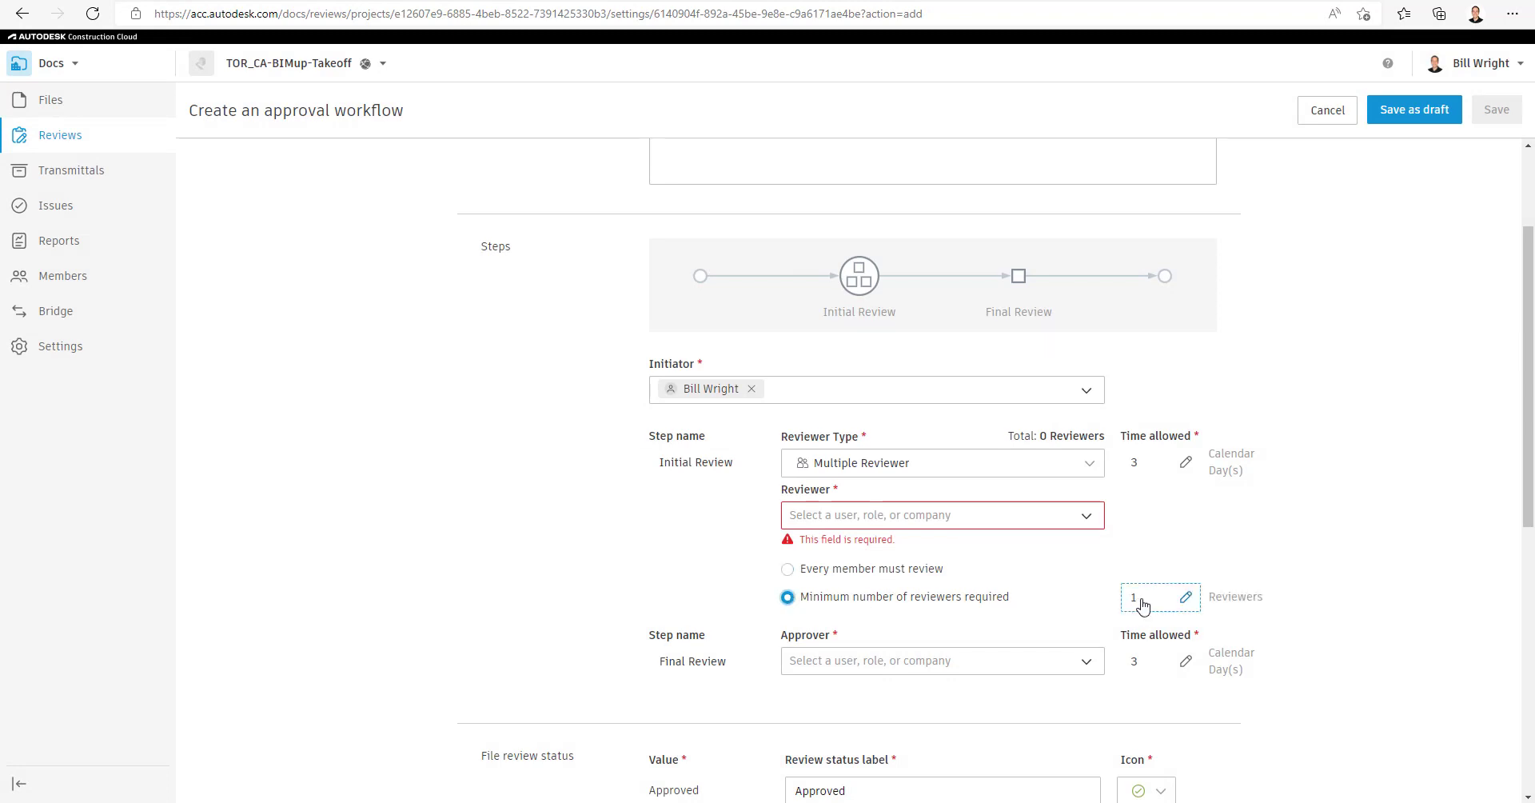
click(1184, 600)
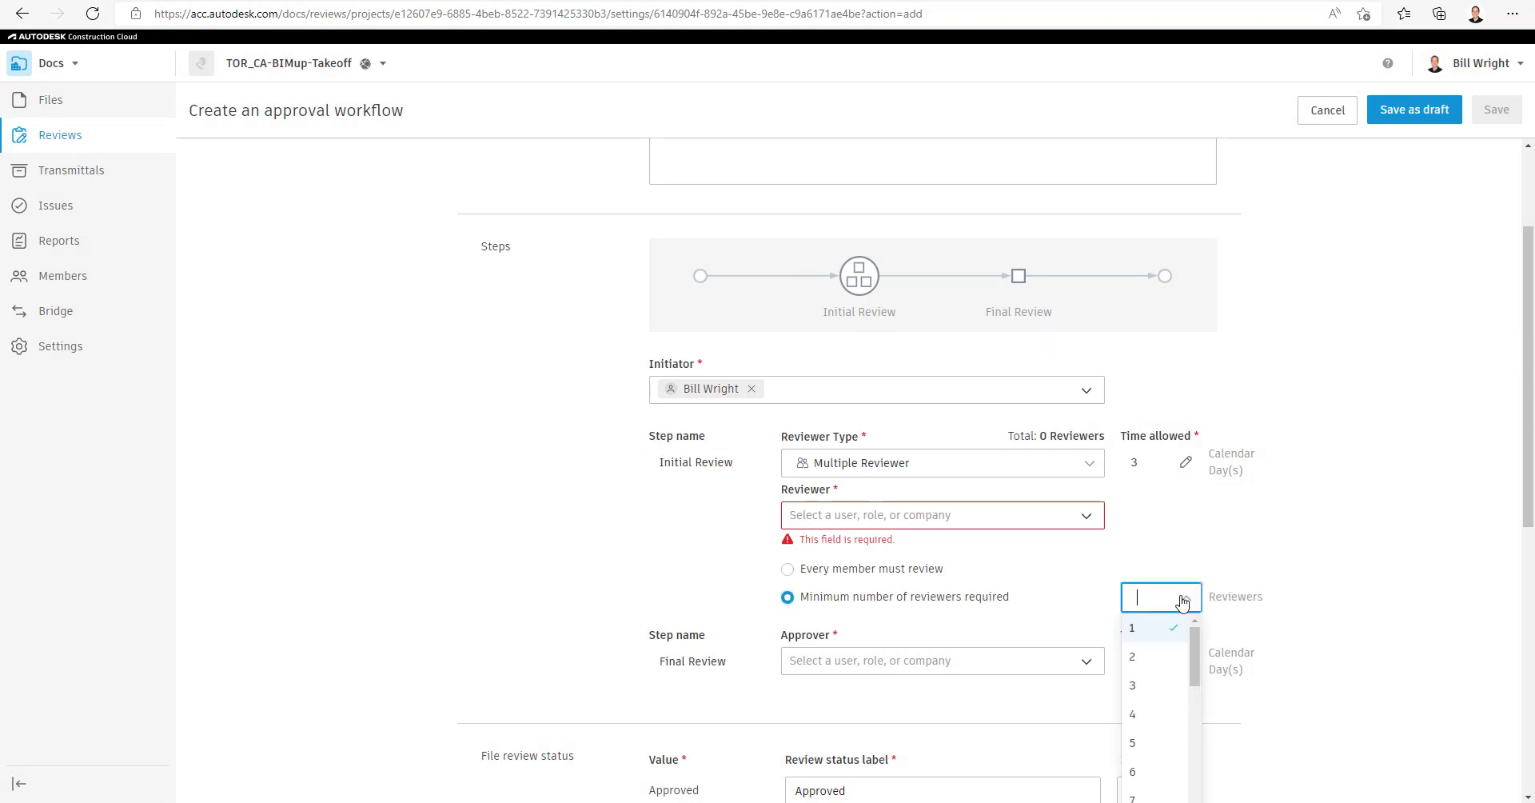
click(1312, 612)
Make Initial Review a Single Reviewer step with the second member assigned and 3 days allowed
click(926, 472)
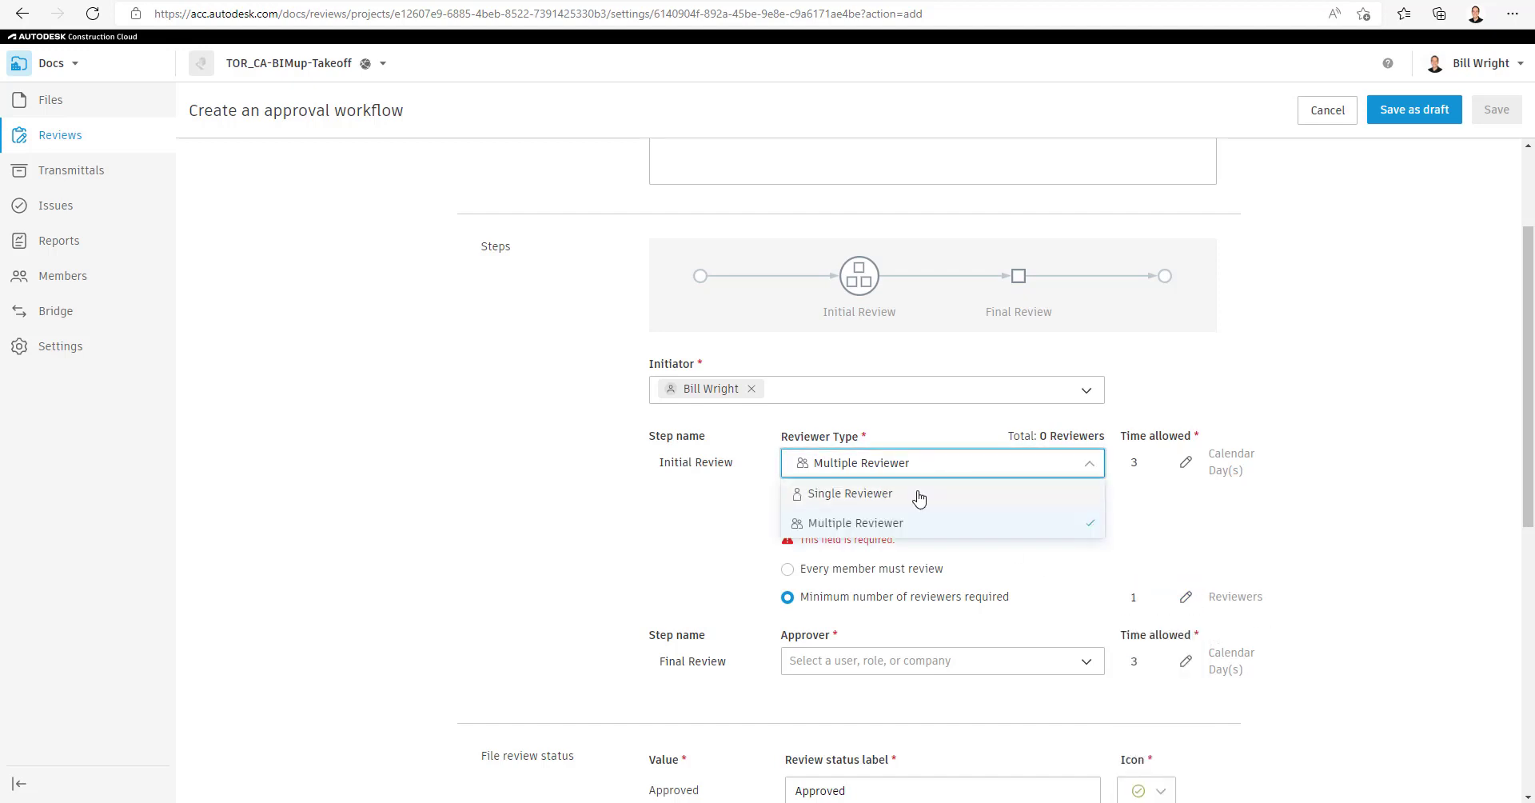
click(920, 495)
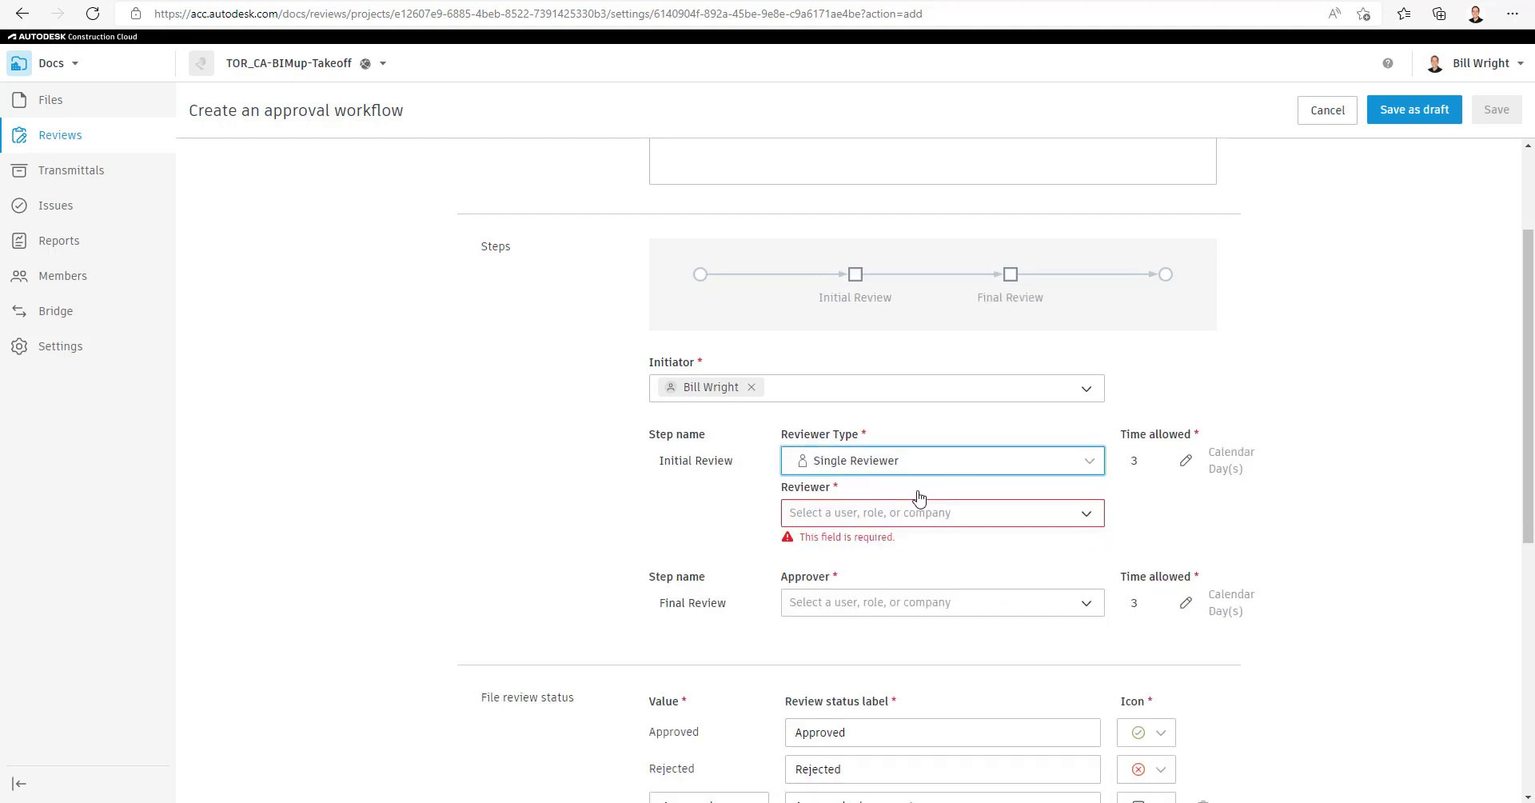
click(984, 521)
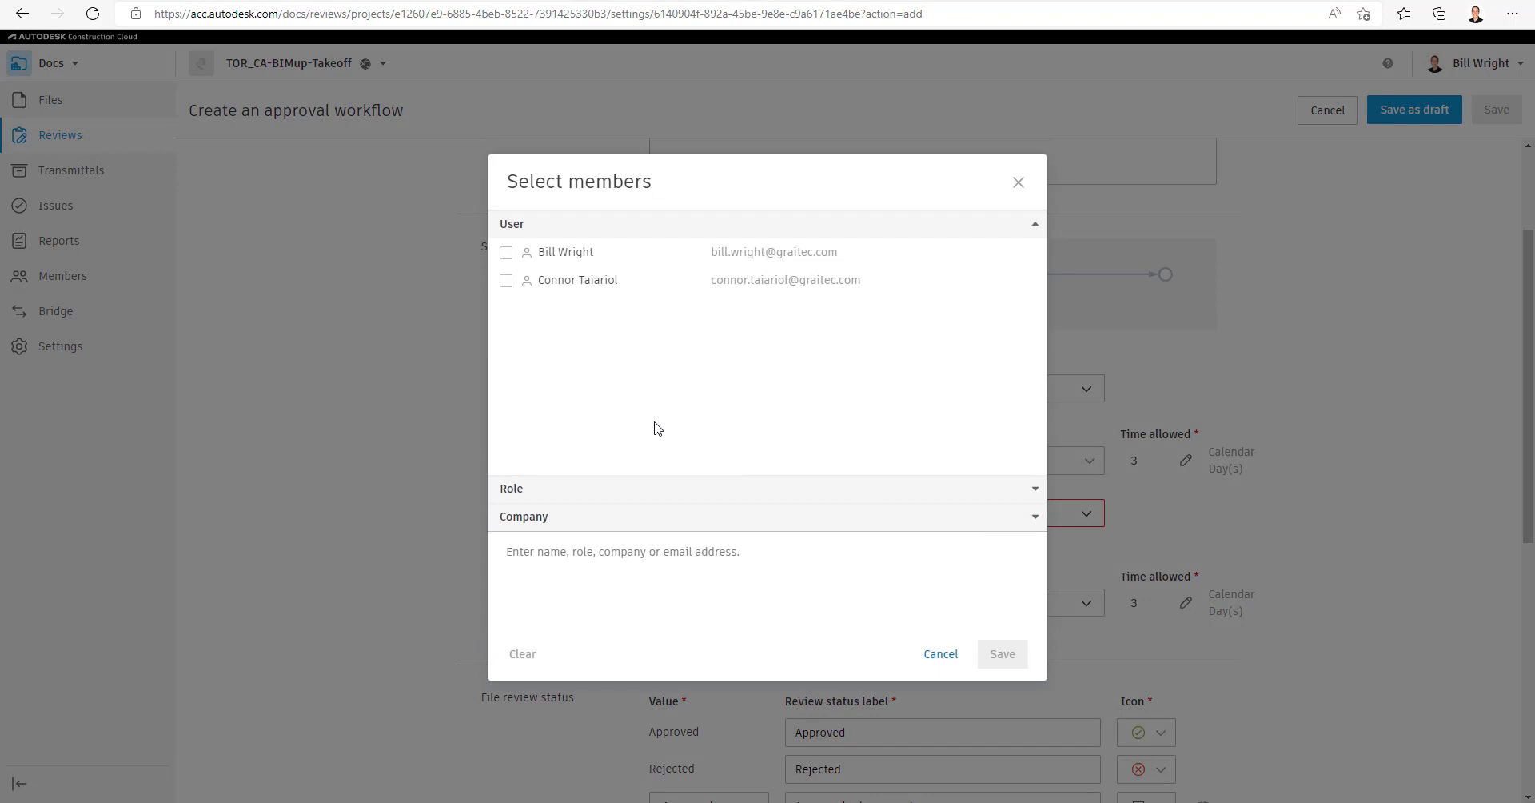
click(507, 281)
click(991, 651)
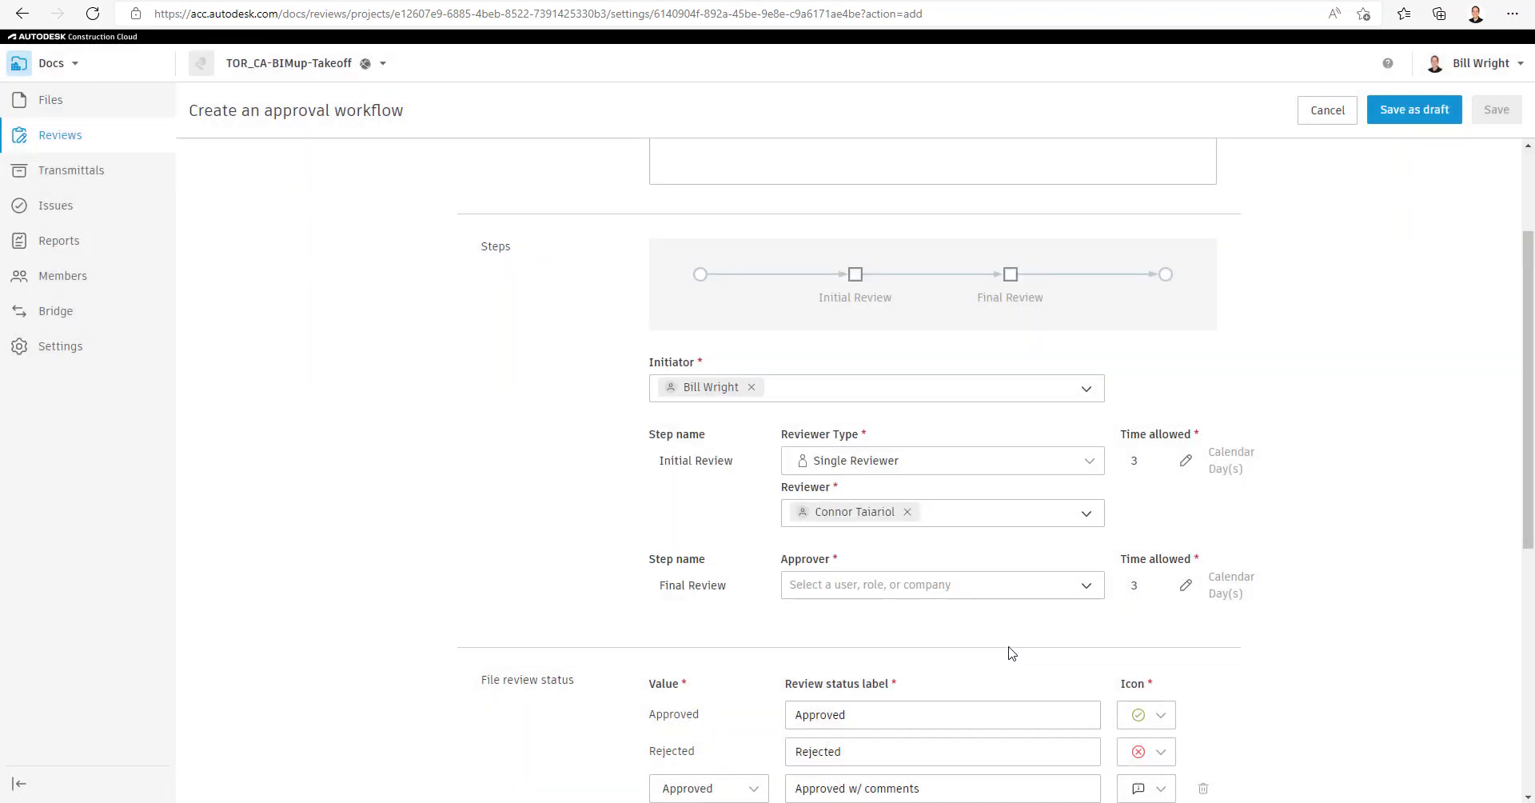
click(1186, 460)
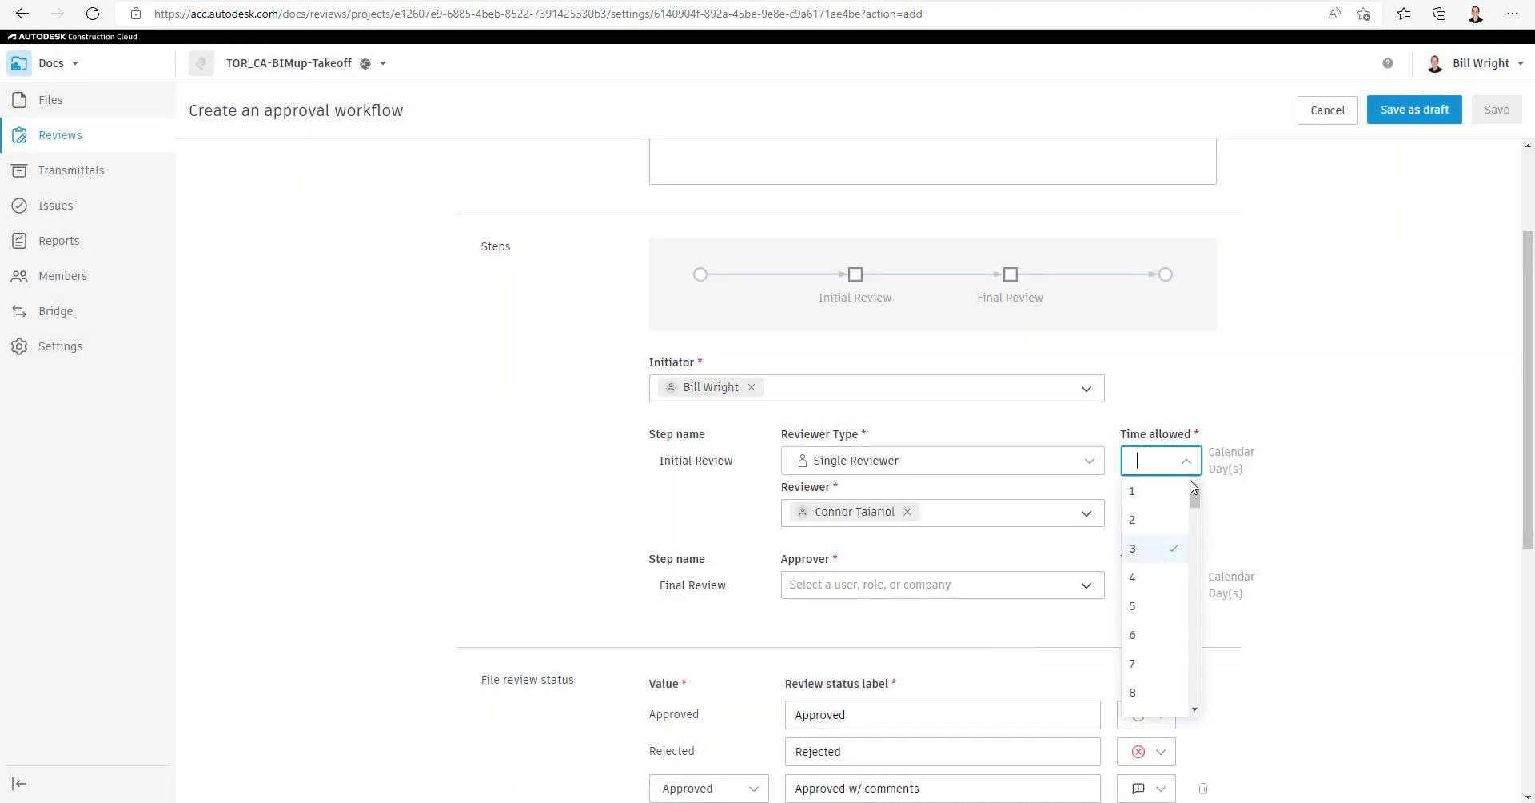
click(1266, 539)
scroll(1131, 586, down, 4)
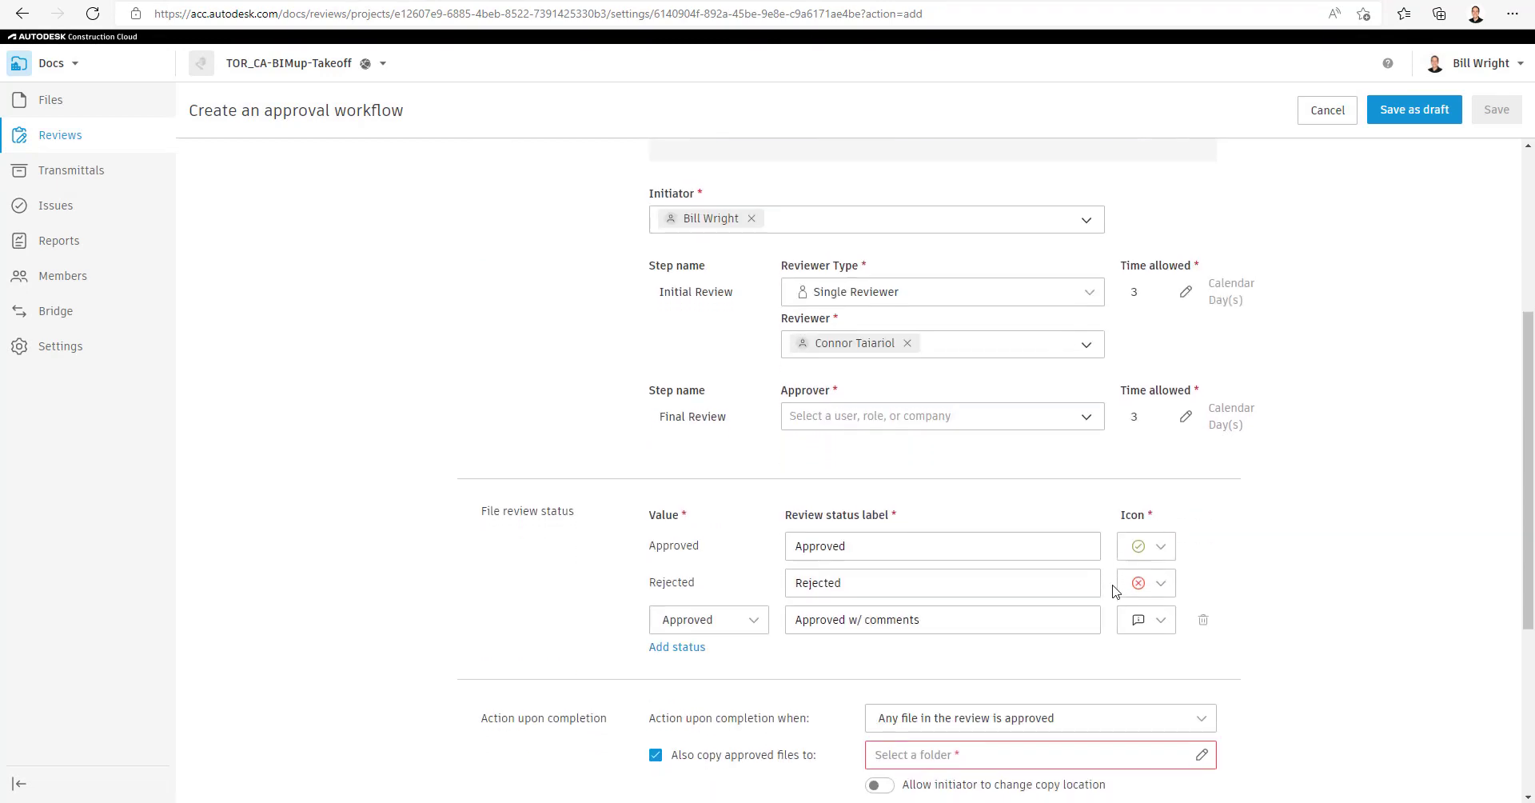
scroll(879, 512, down, 3)
scroll(796, 384, up, 3)
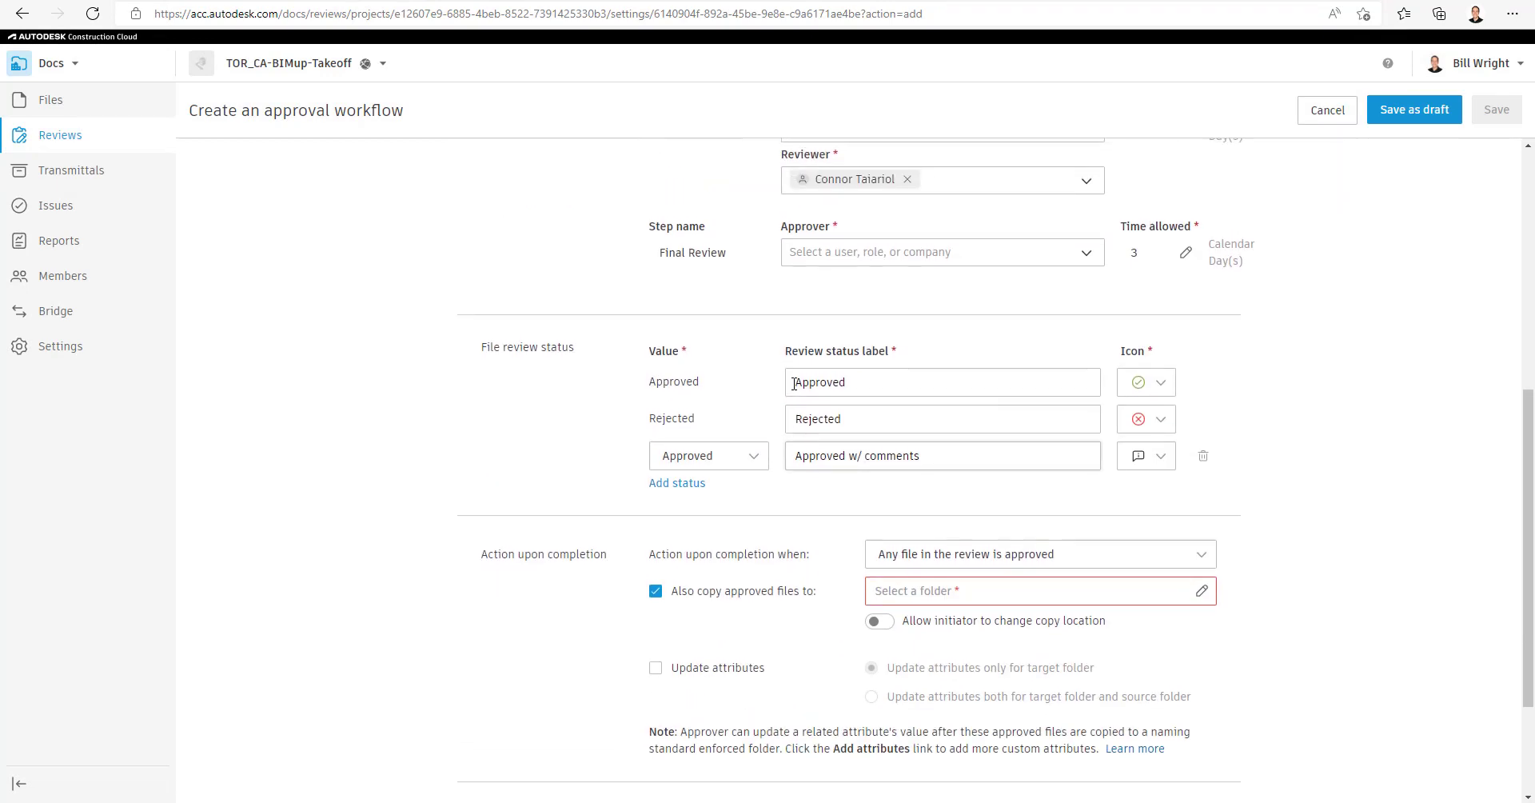
click(832, 382)
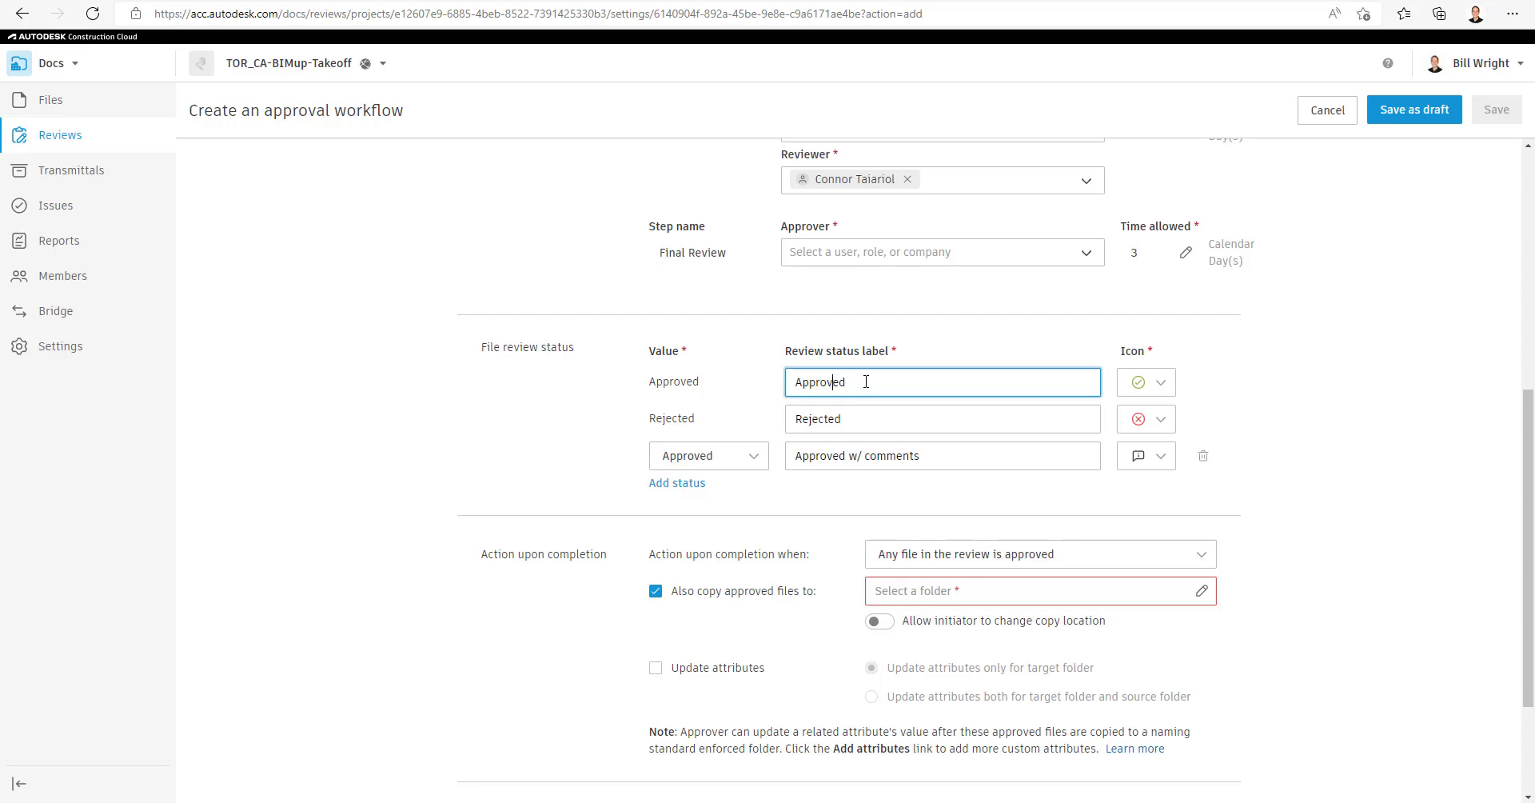
click(1163, 384)
click(1123, 411)
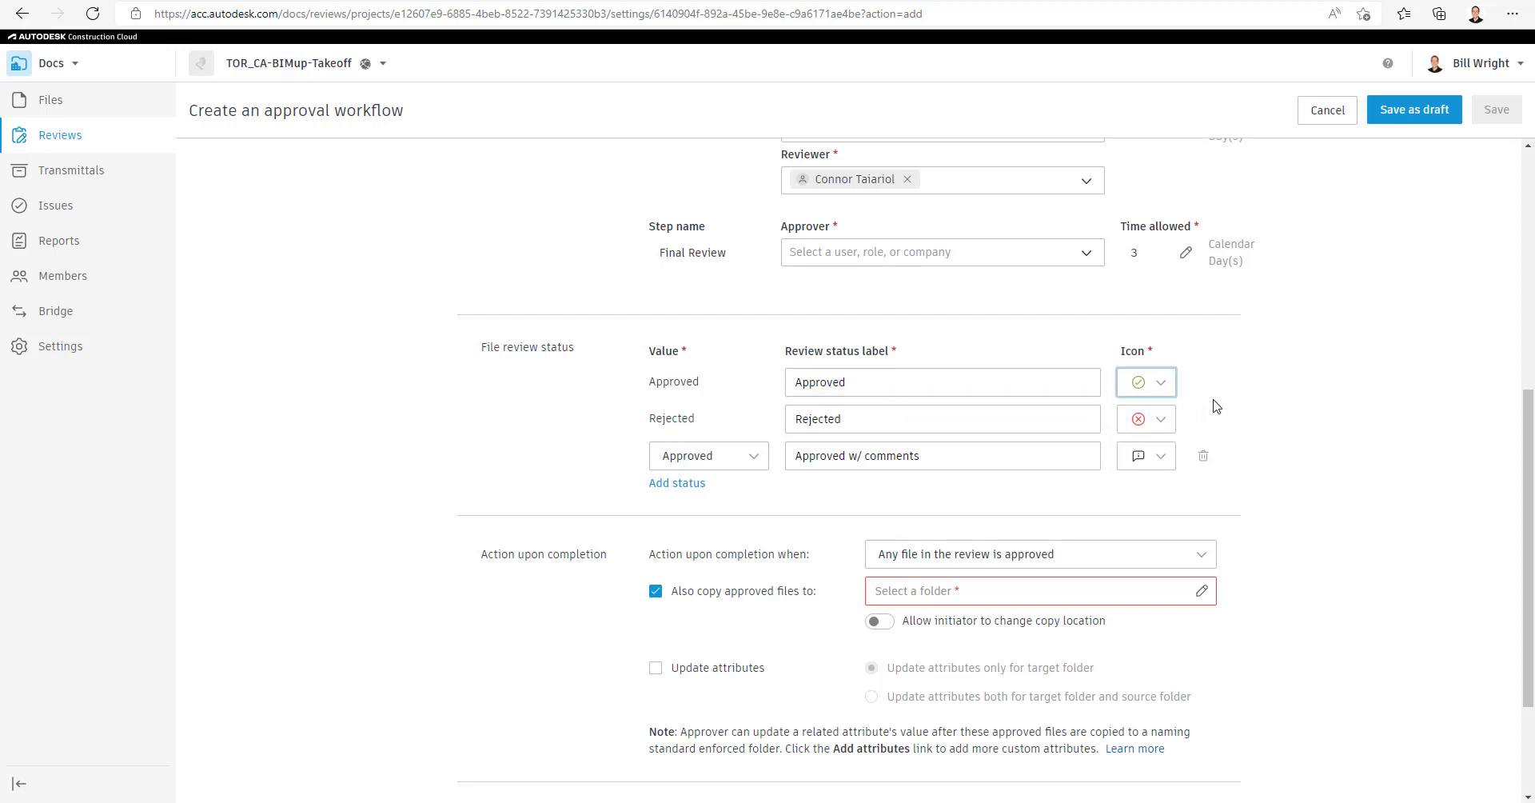
click(753, 465)
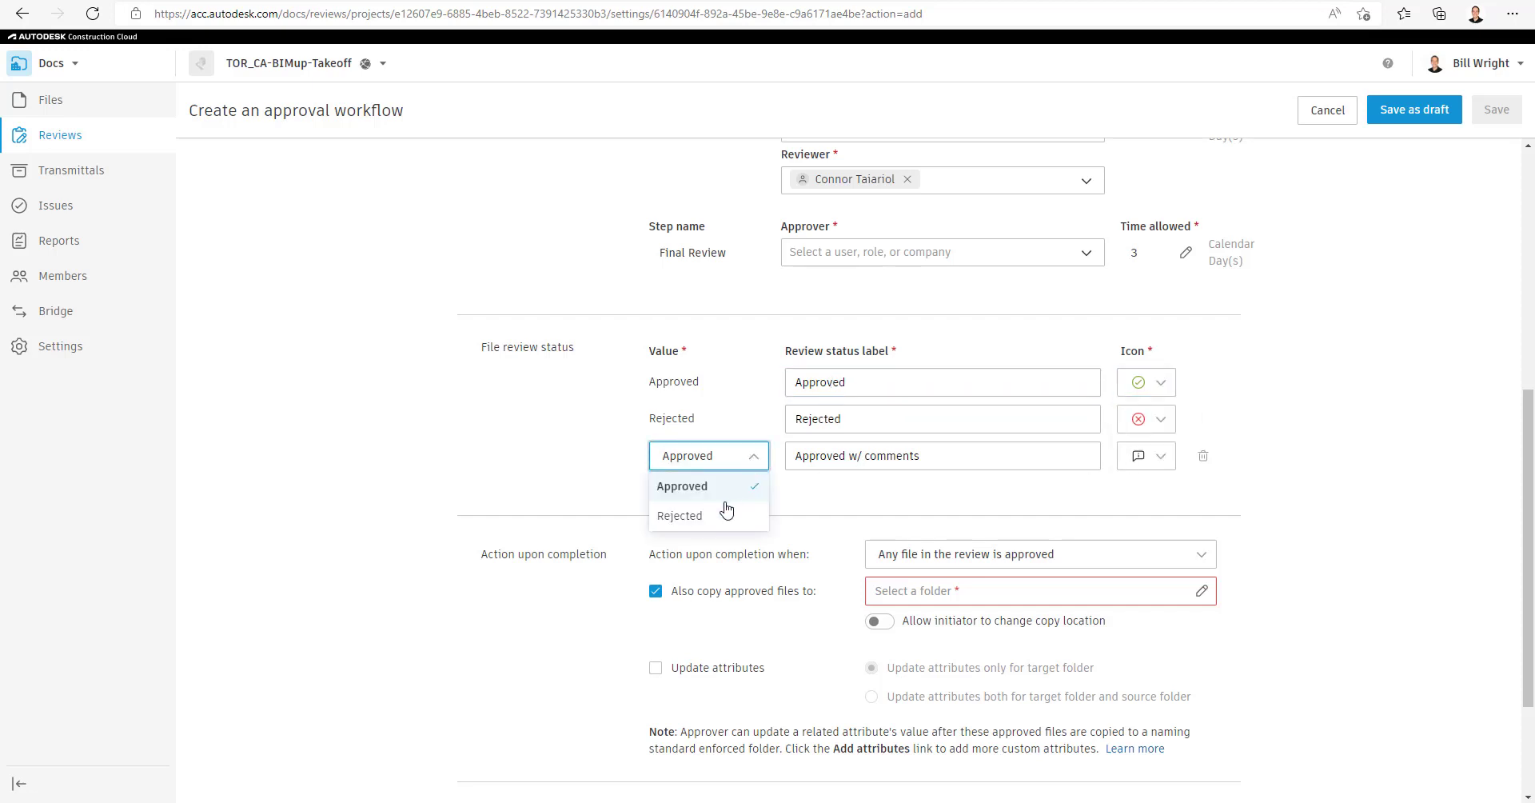
click(963, 467)
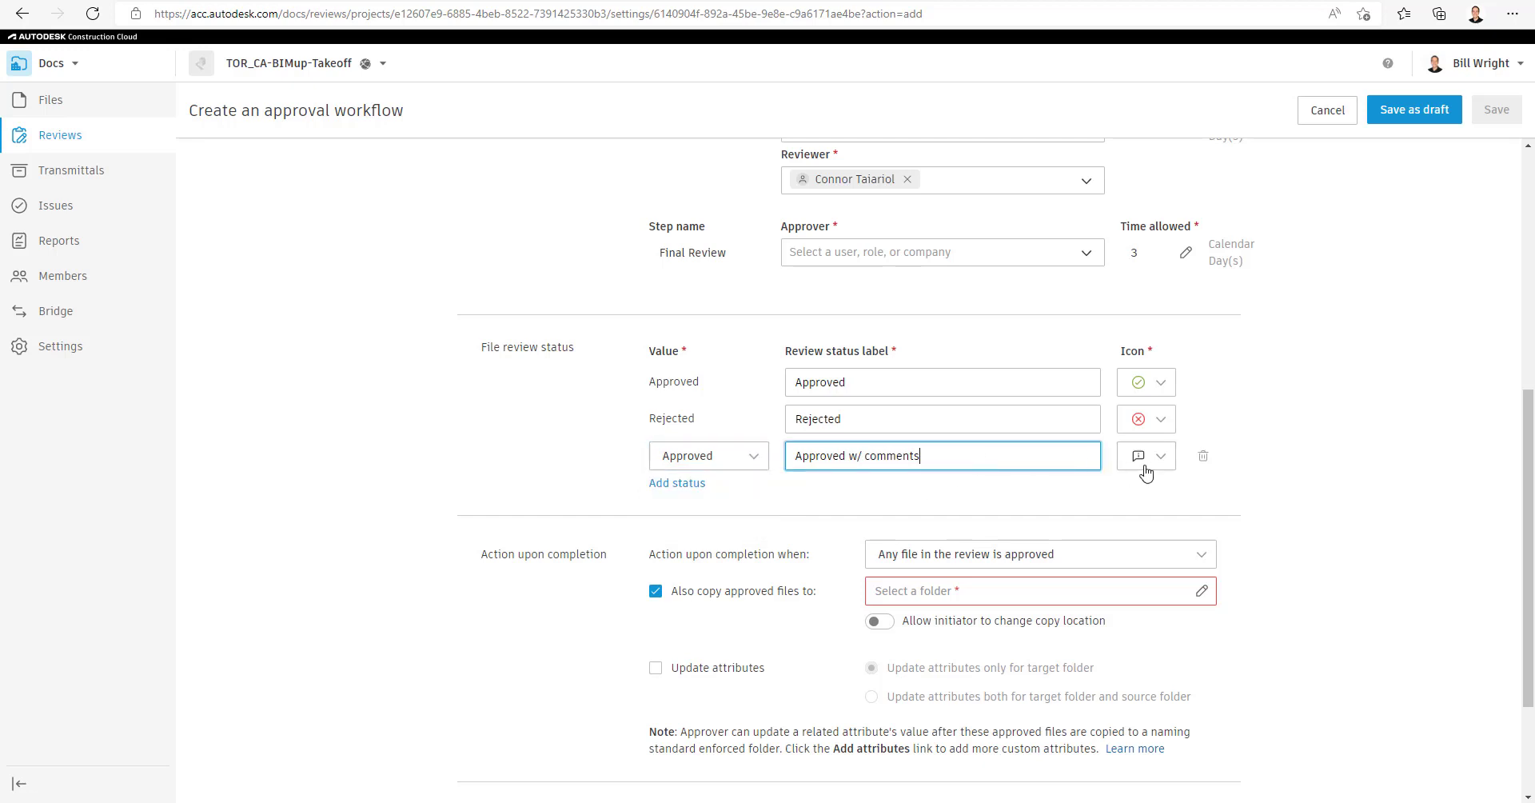
click(690, 485)
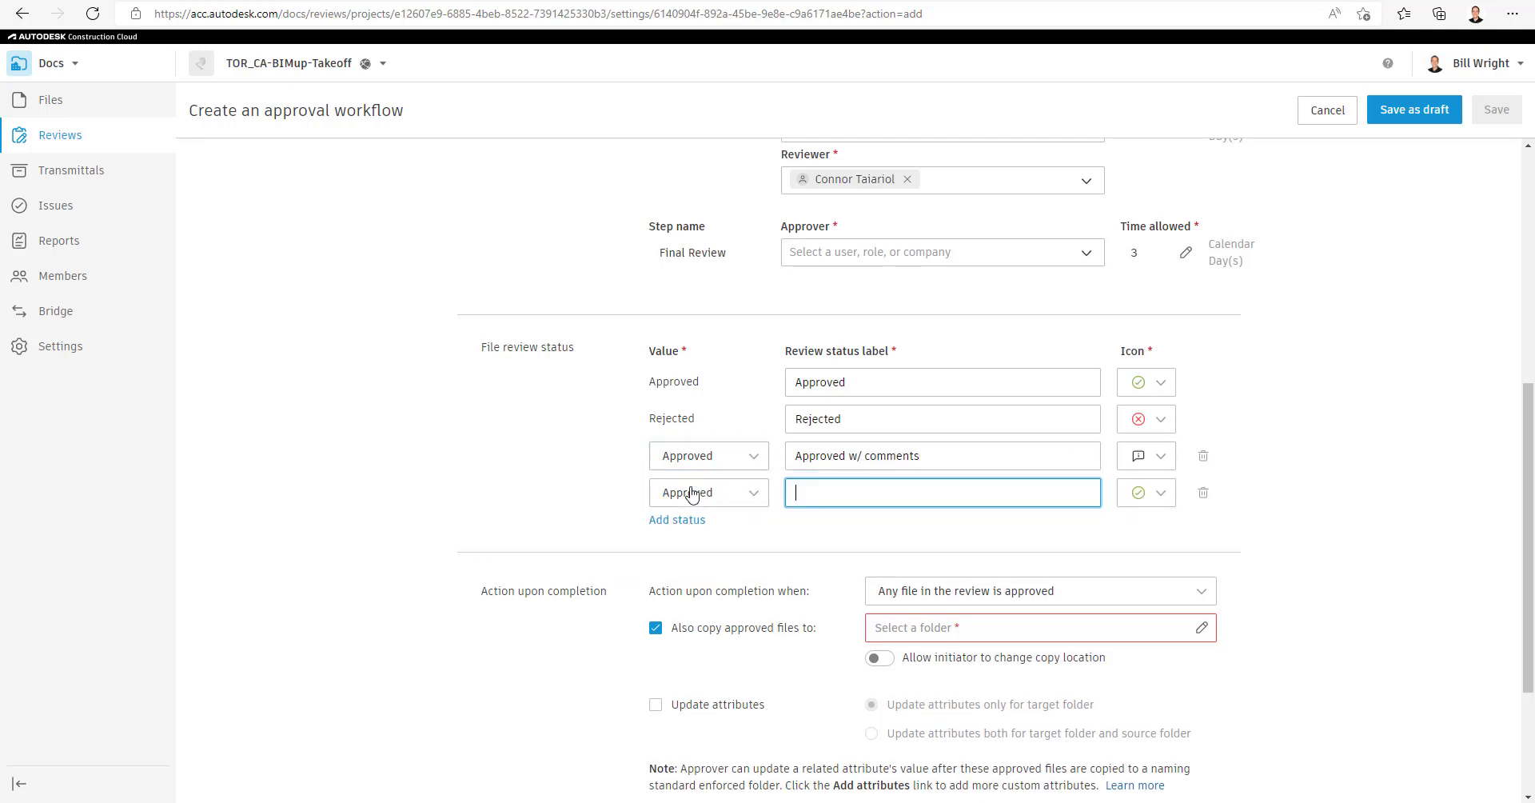
click(705, 492)
click(681, 551)
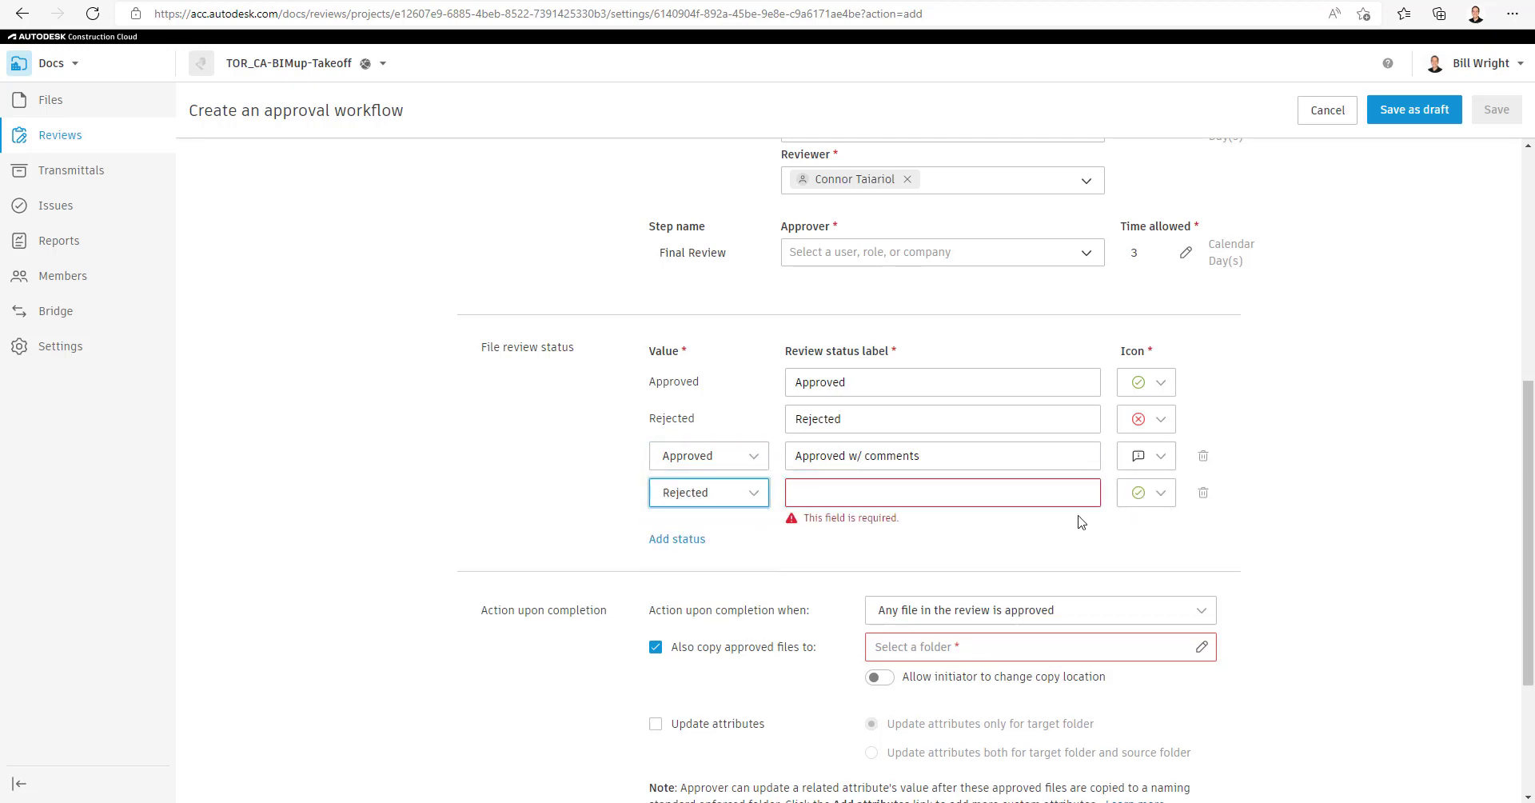
click(1202, 492)
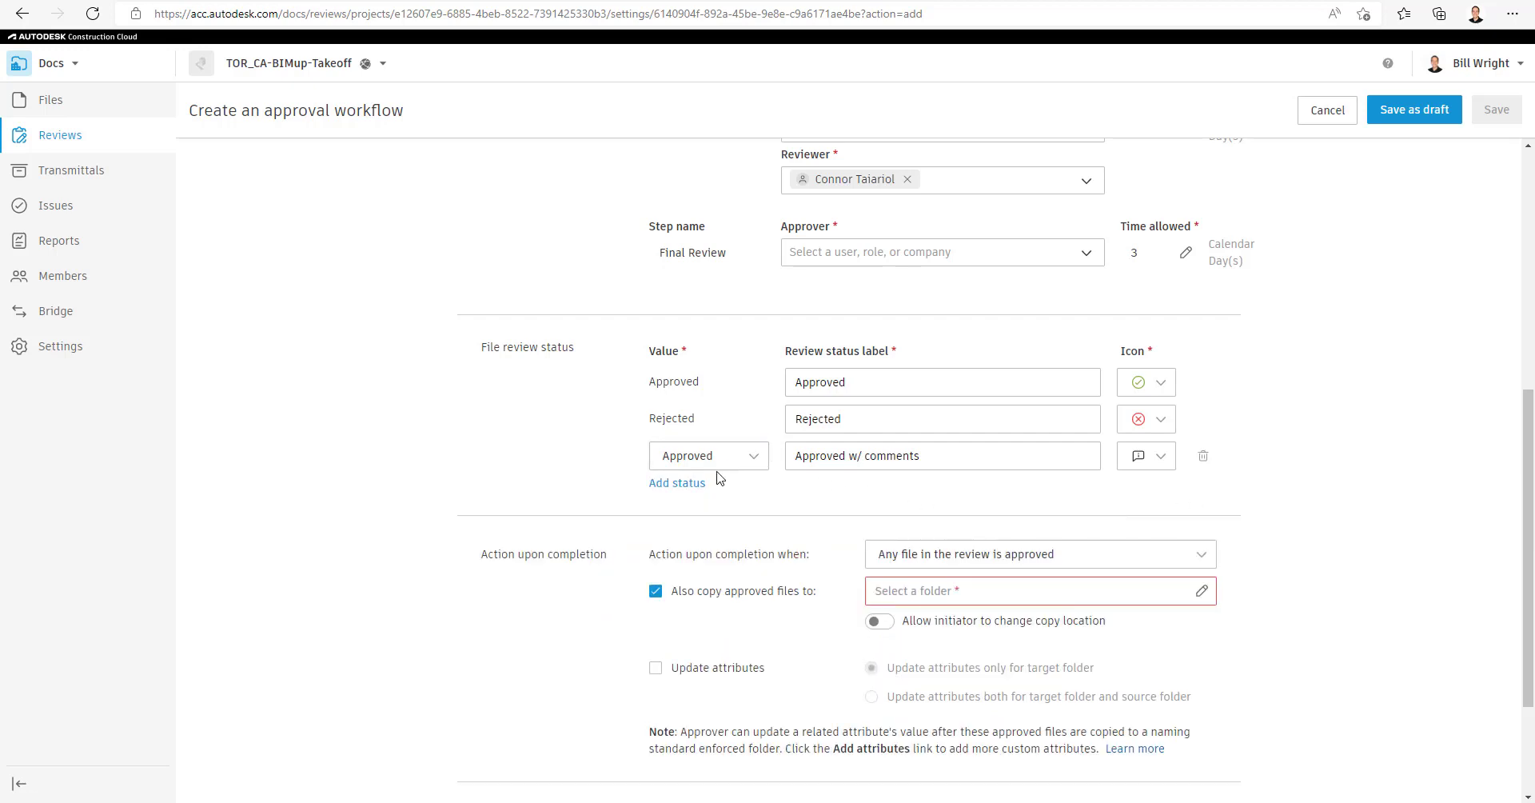
scroll(617, 504, down, 2)
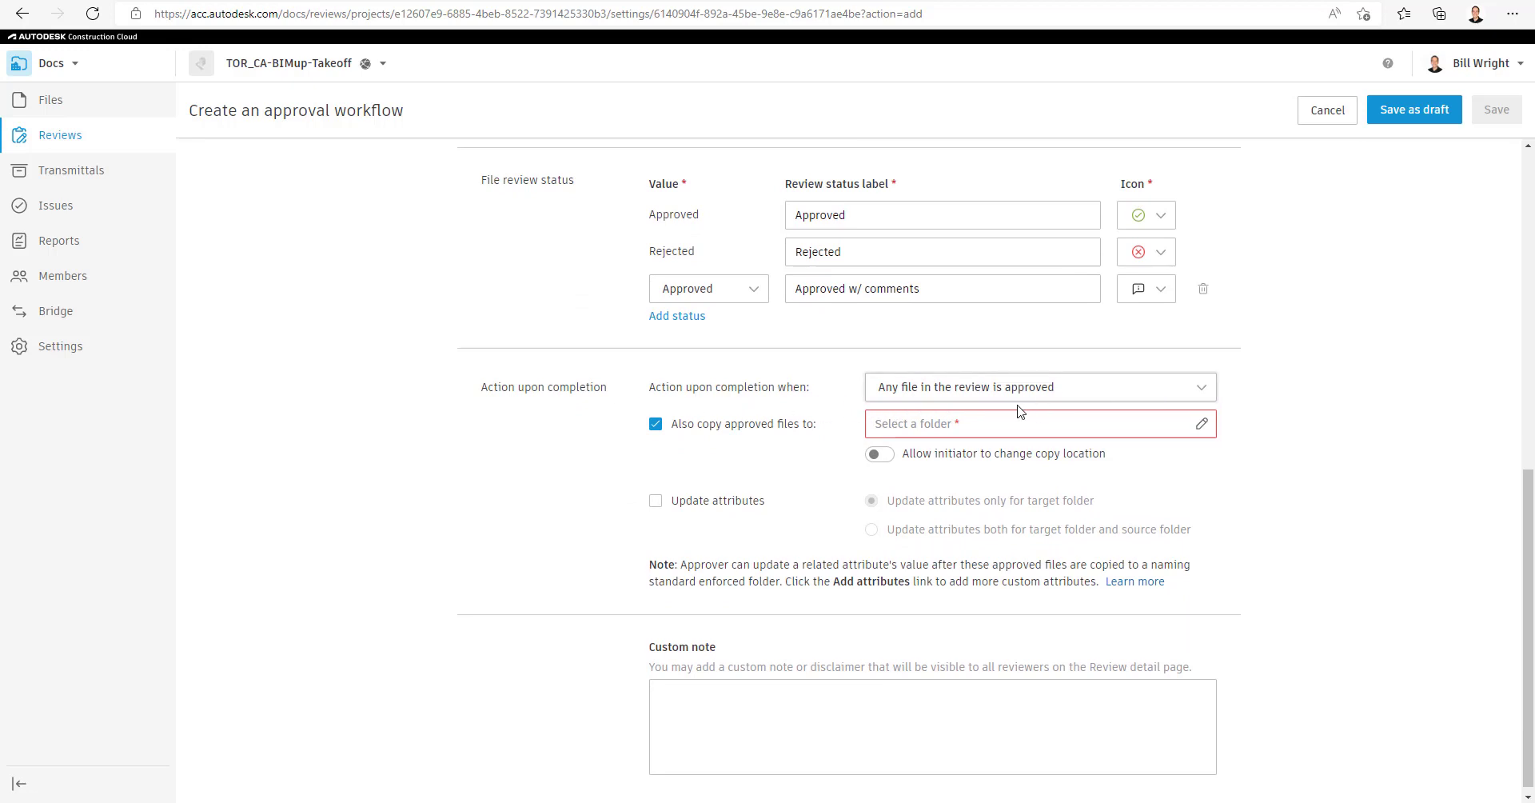
Keep copying approved files enabled without a destination folder and save the workflow as a draft
click(656, 423)
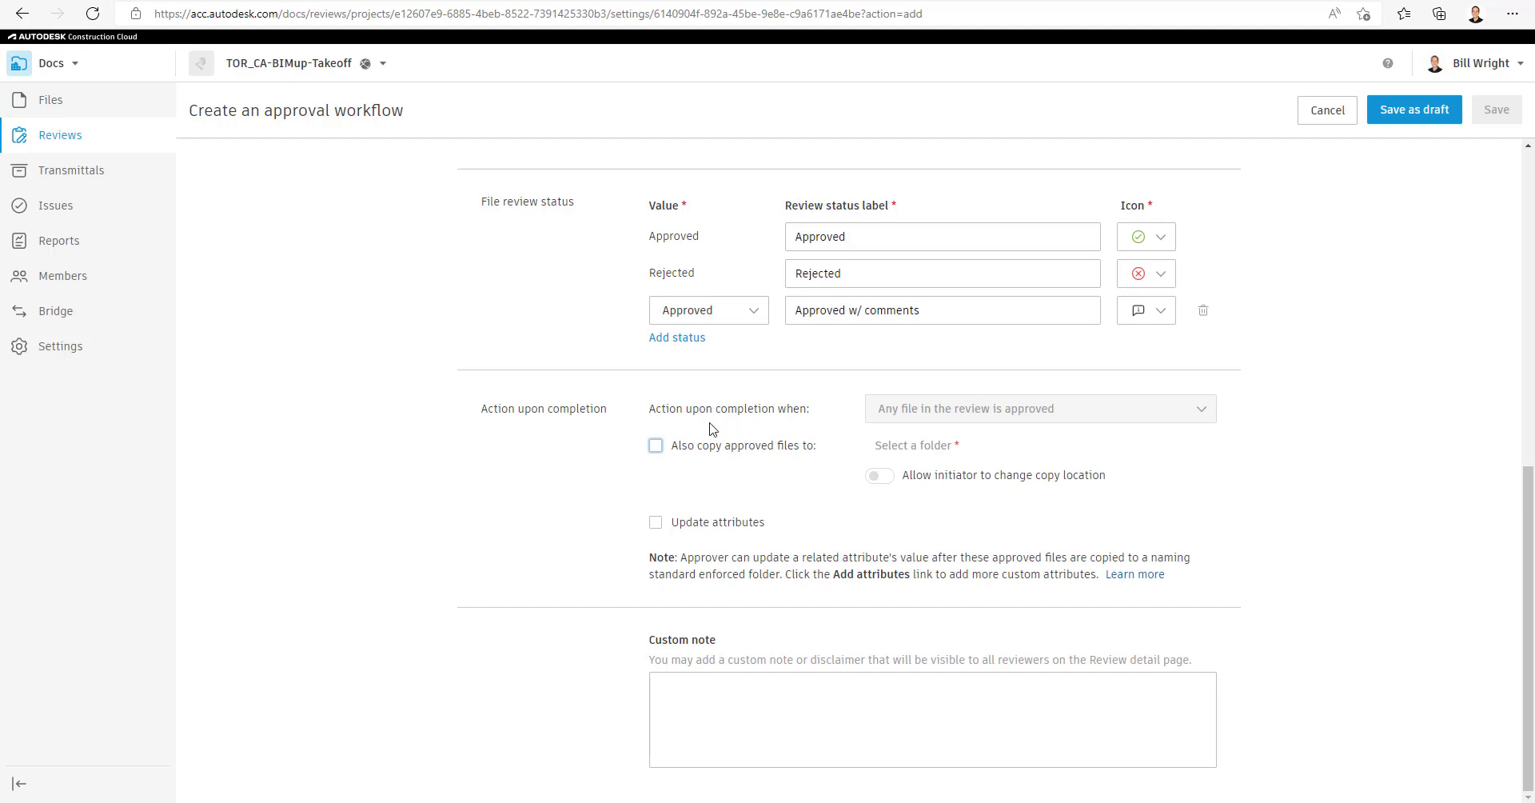
click(702, 453)
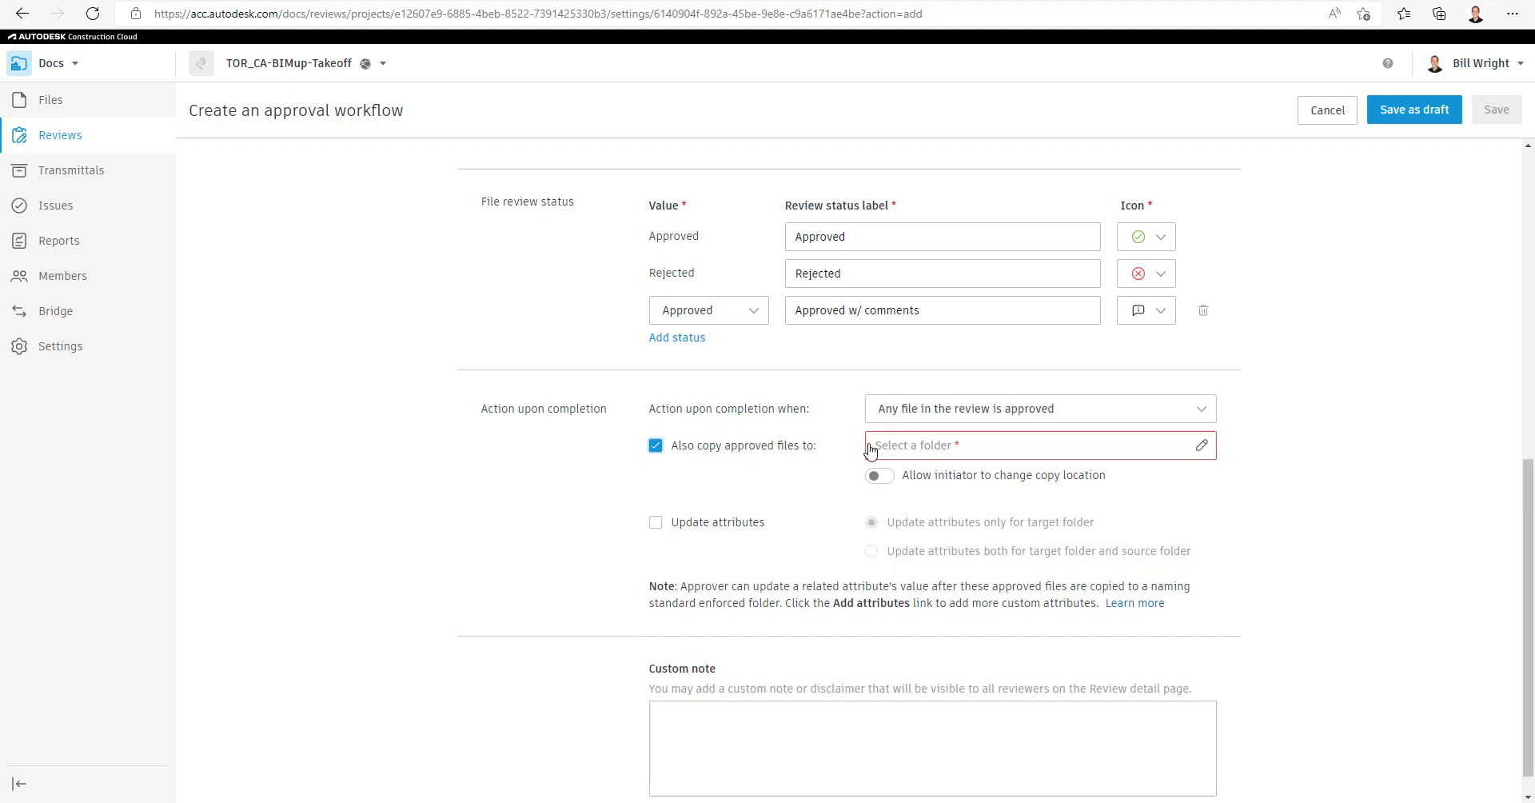
click(1199, 447)
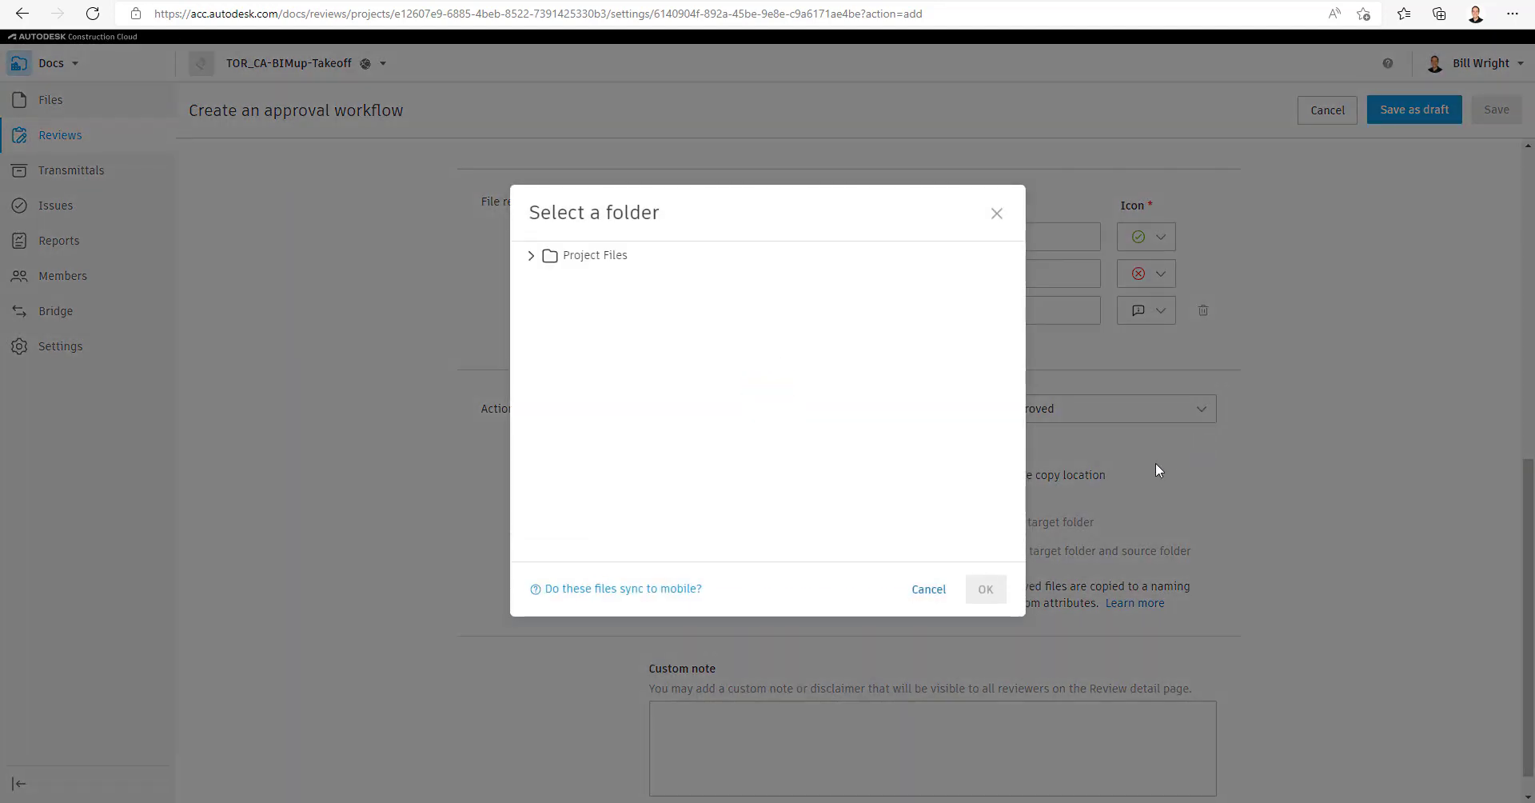
click(530, 257)
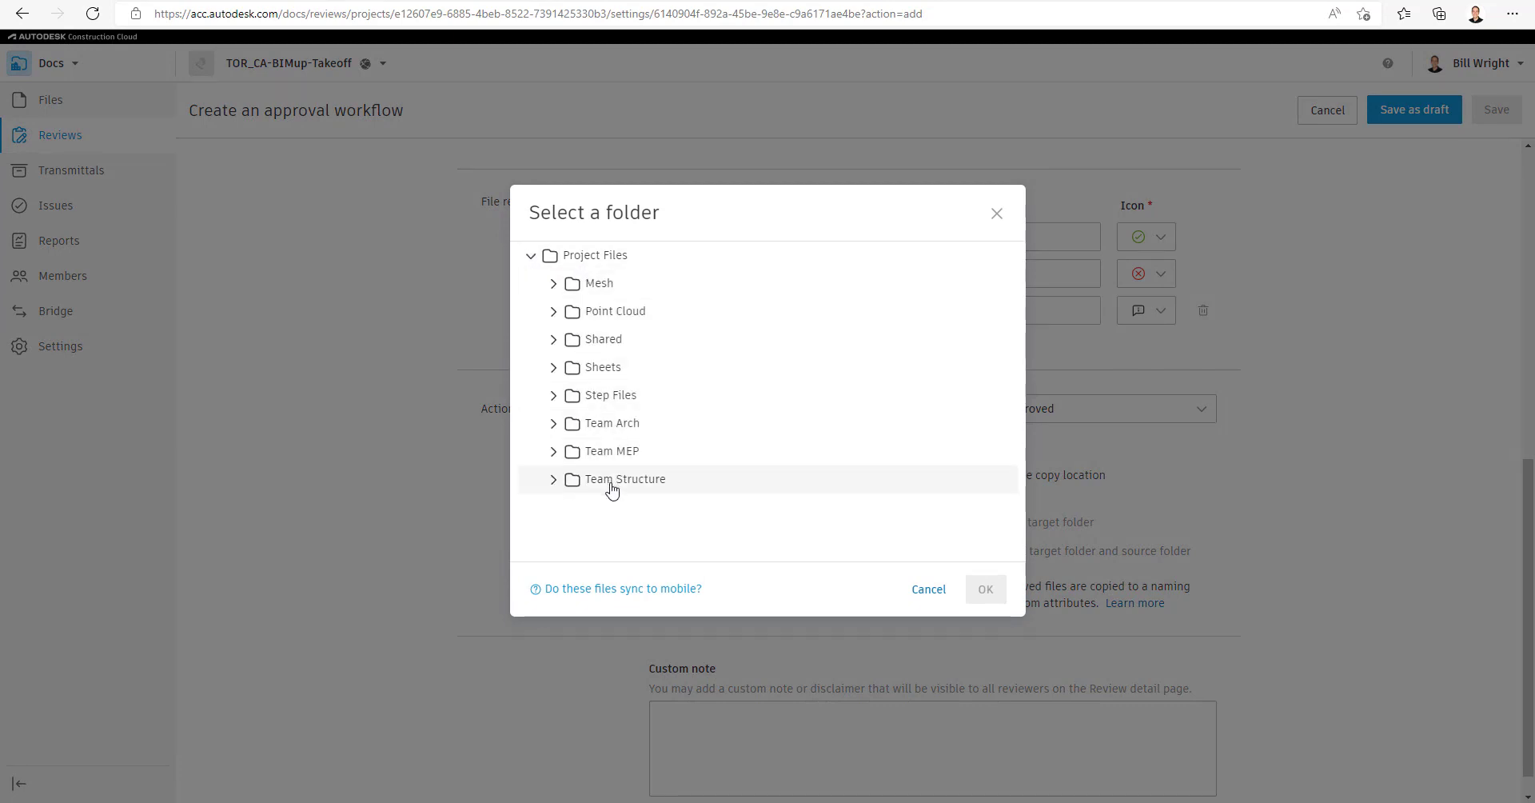
click(929, 593)
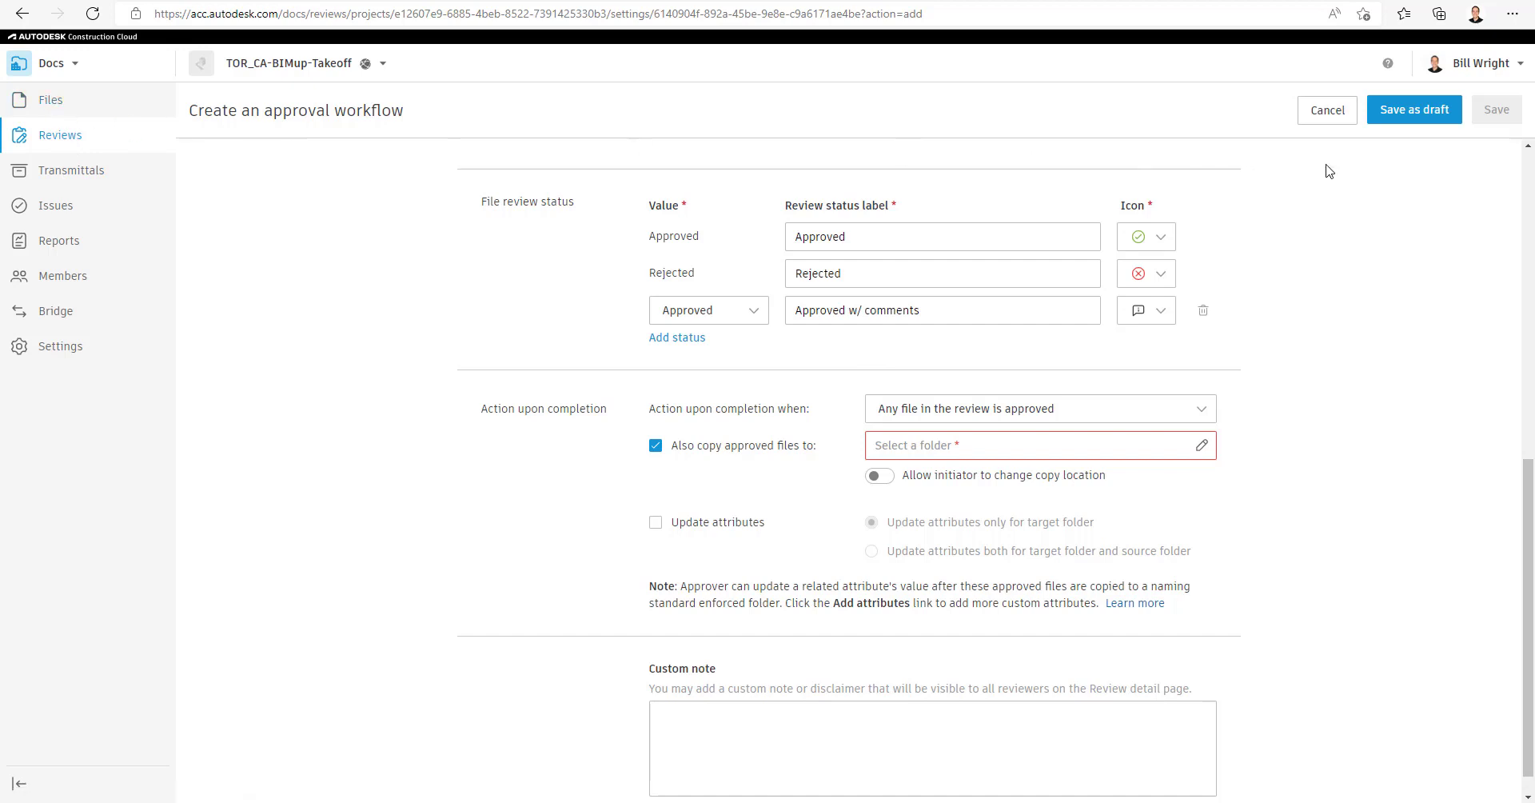
click(1400, 117)
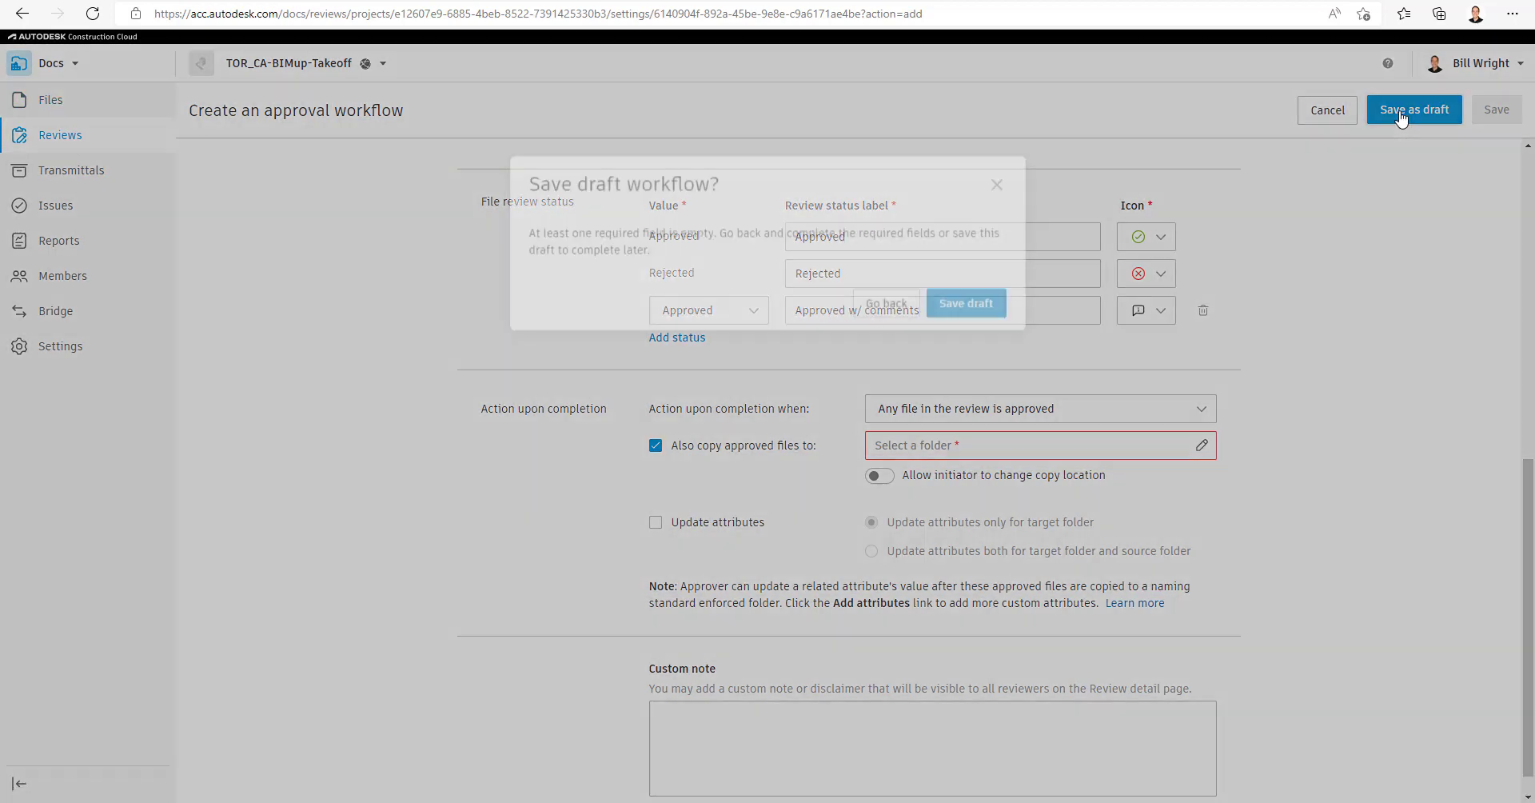
click(957, 332)
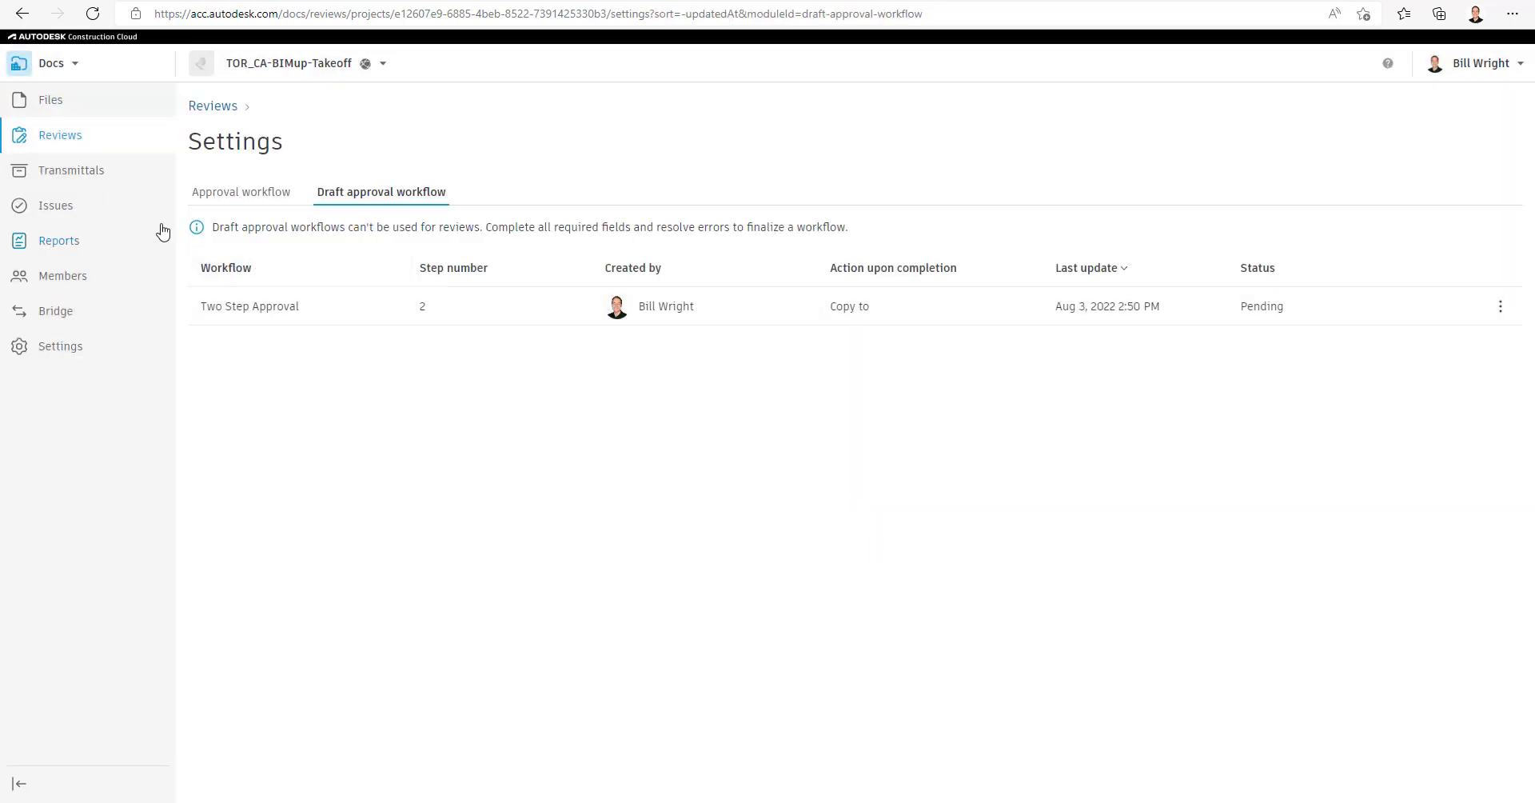
Create an 'Approved Files' subfolder under Project Files, then return to Reviews
click(63, 108)
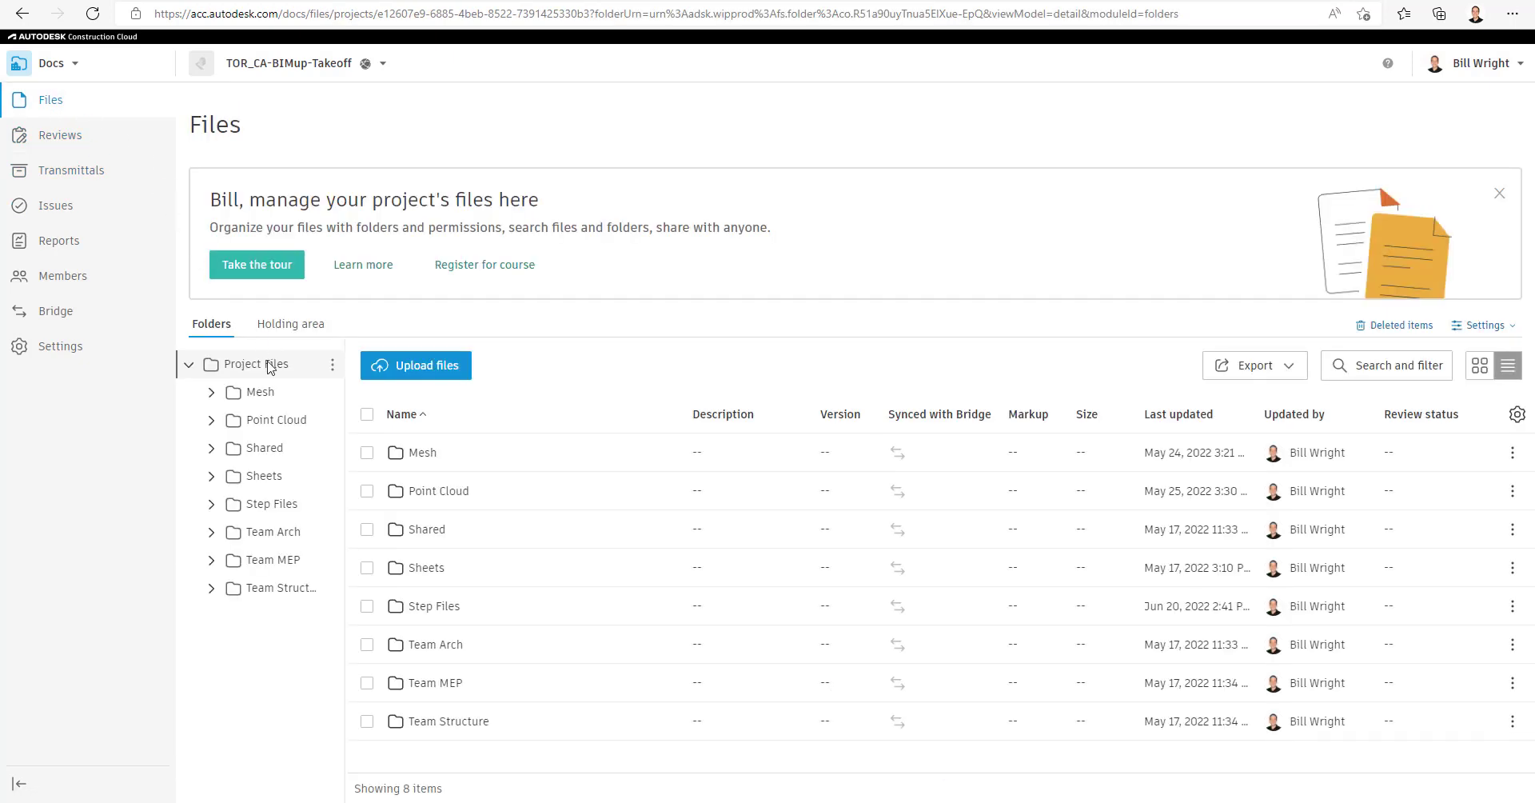
click(333, 366)
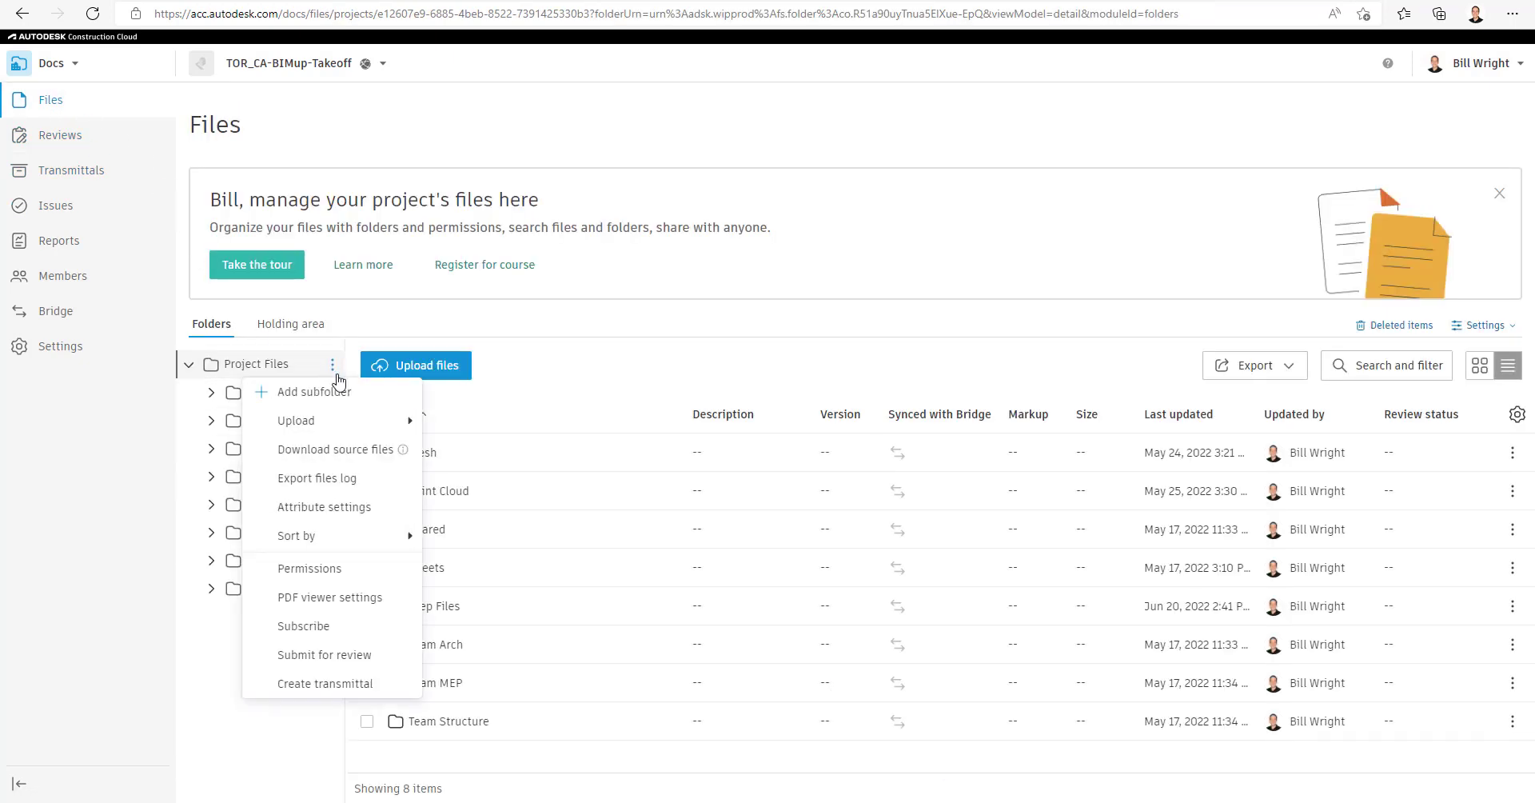
click(316, 387)
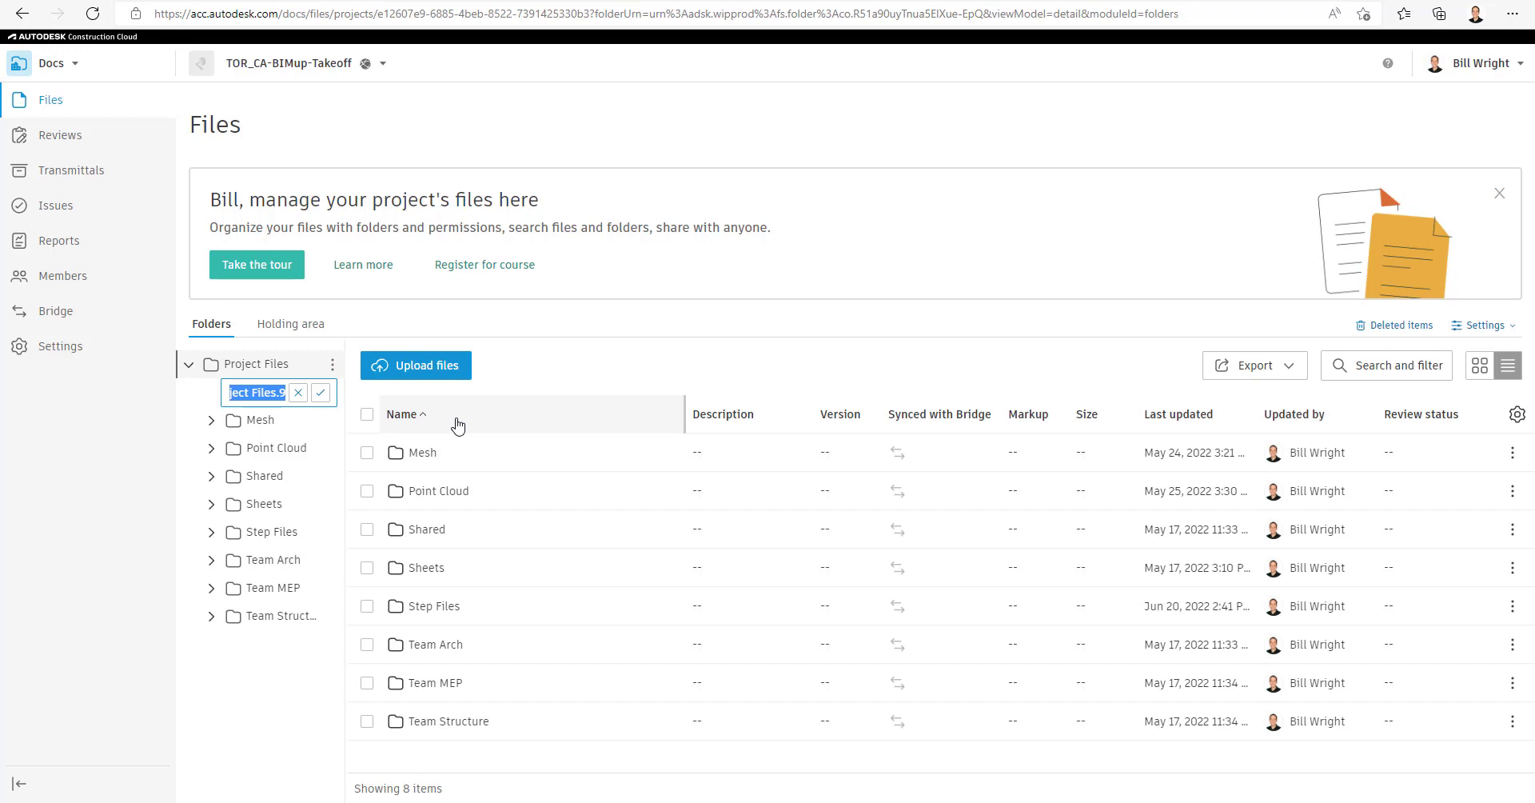
text(A)
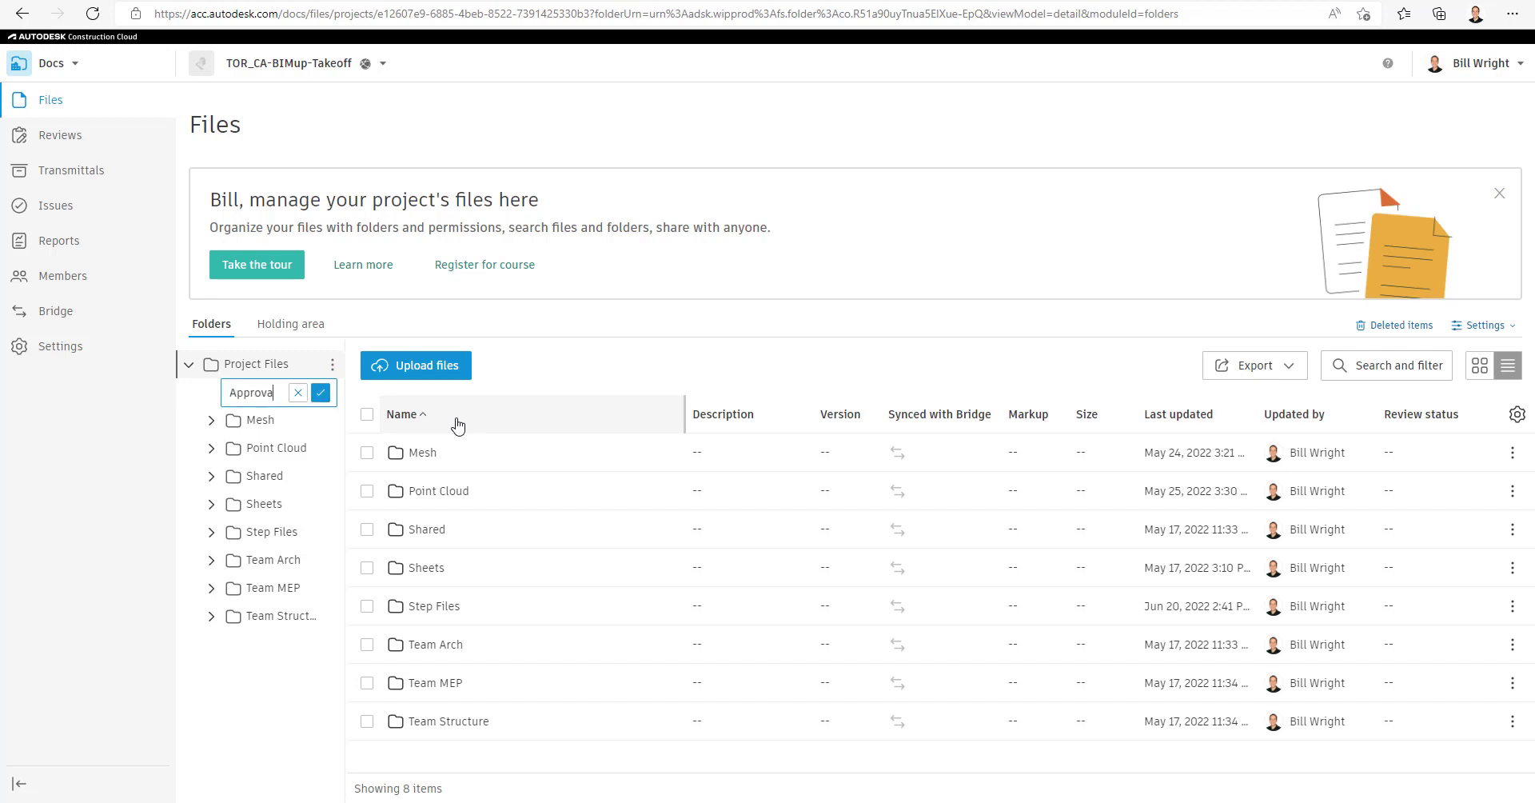
text(pproved Files)
click(321, 392)
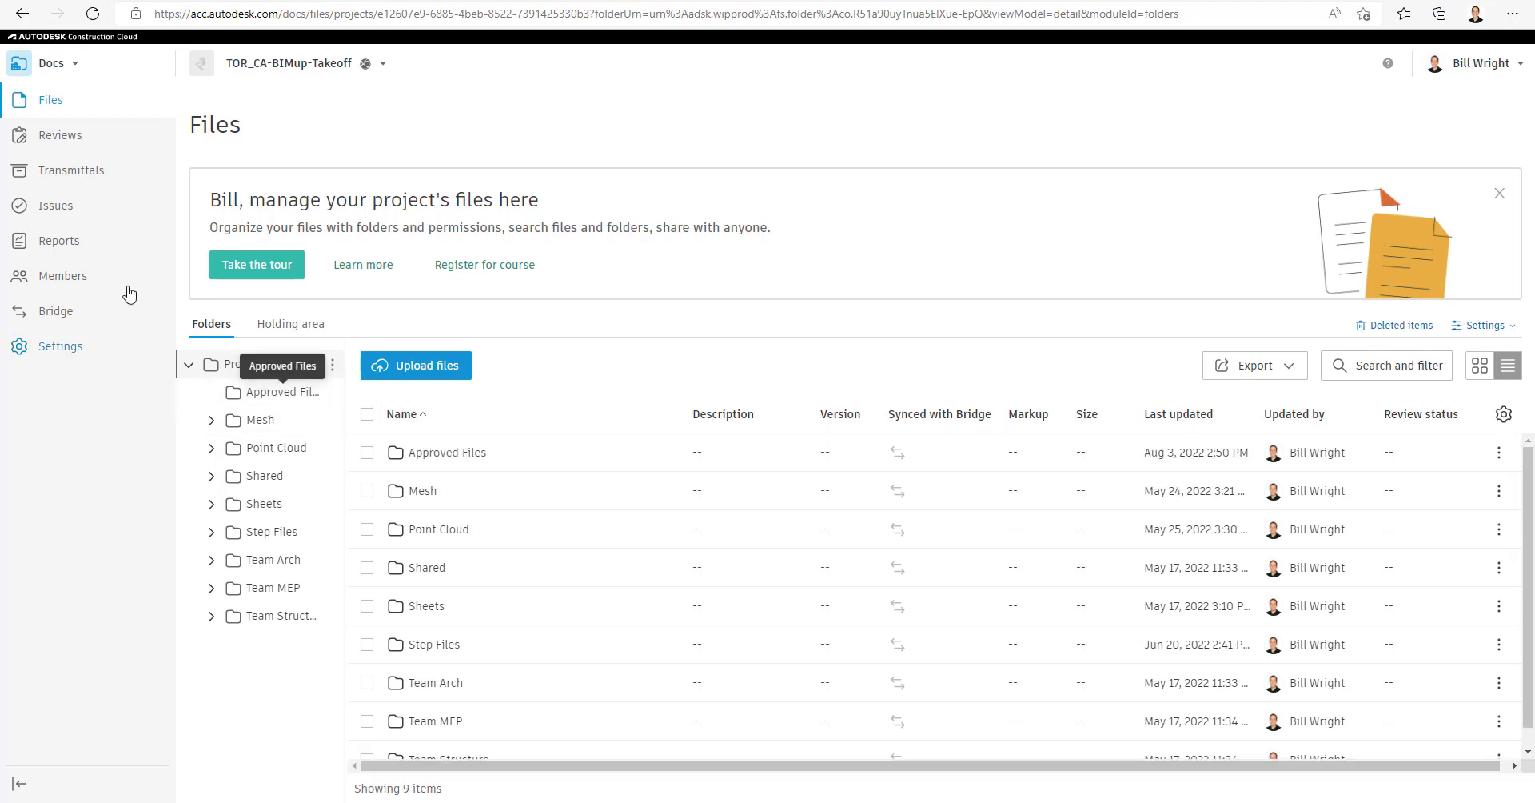
click(61, 142)
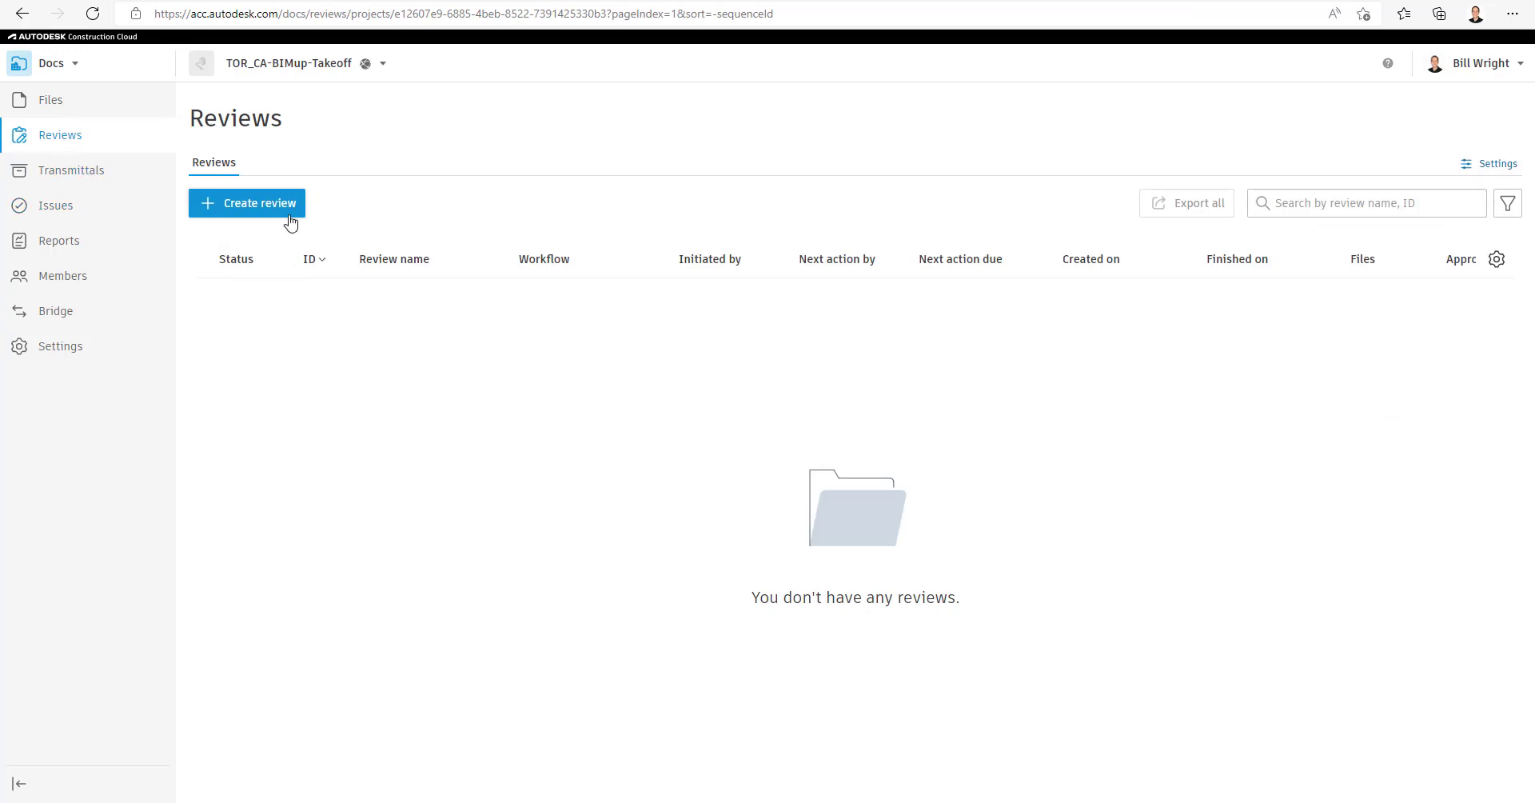
Reopen the pending Two Step Approval draft from the Draft approval workflow tab
click(1491, 164)
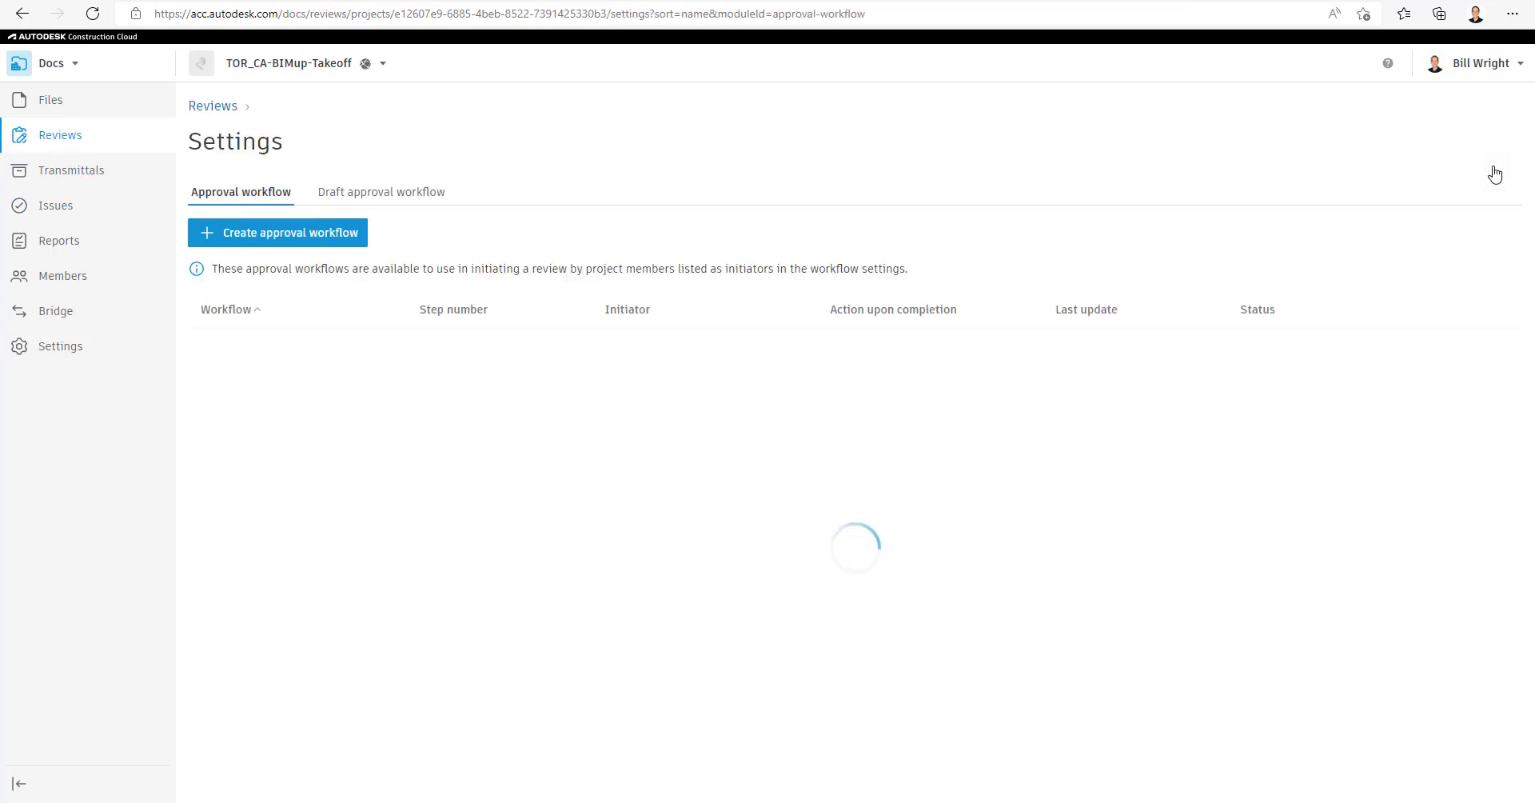
click(393, 197)
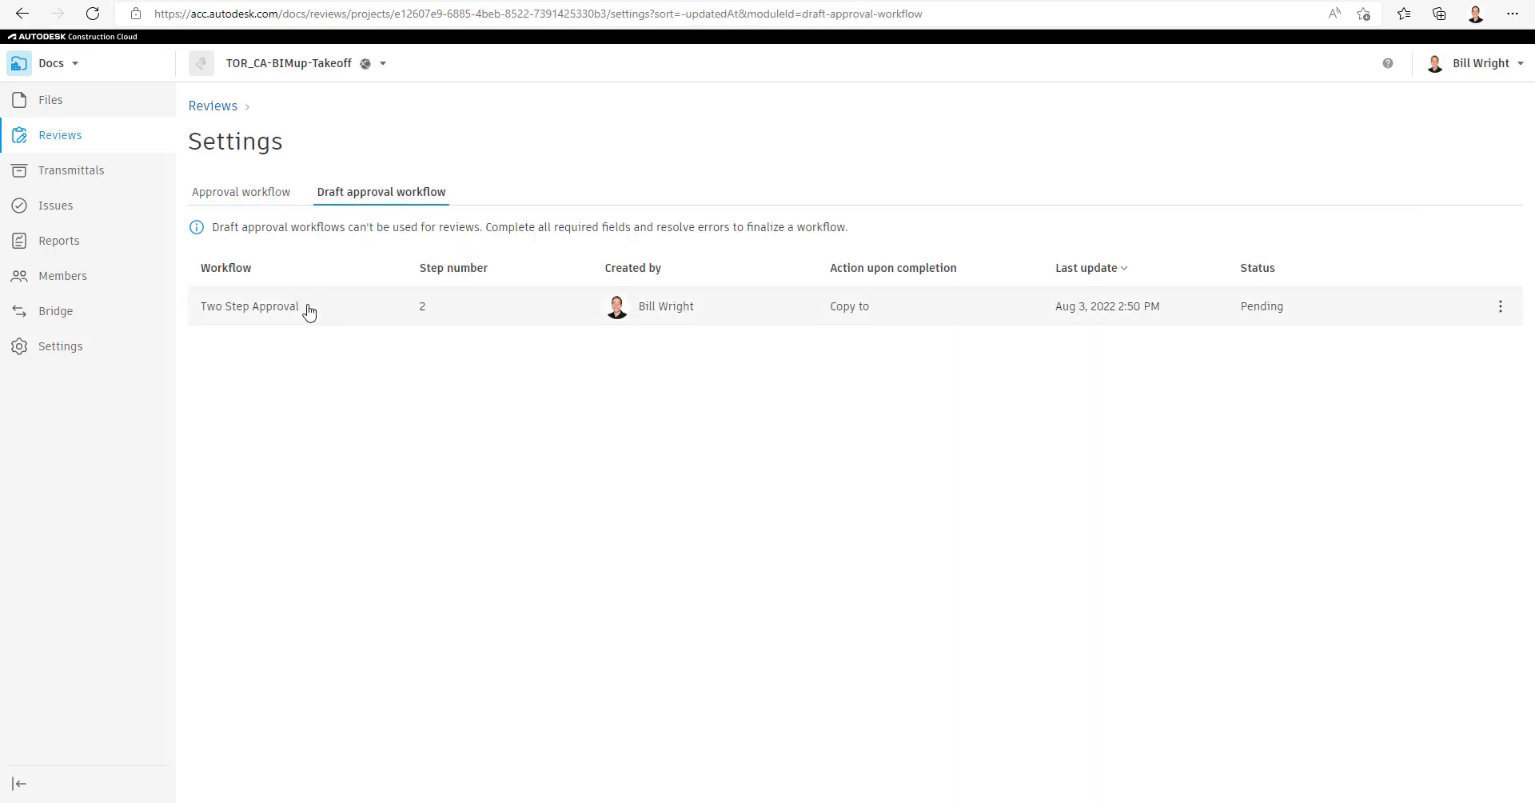
click(307, 311)
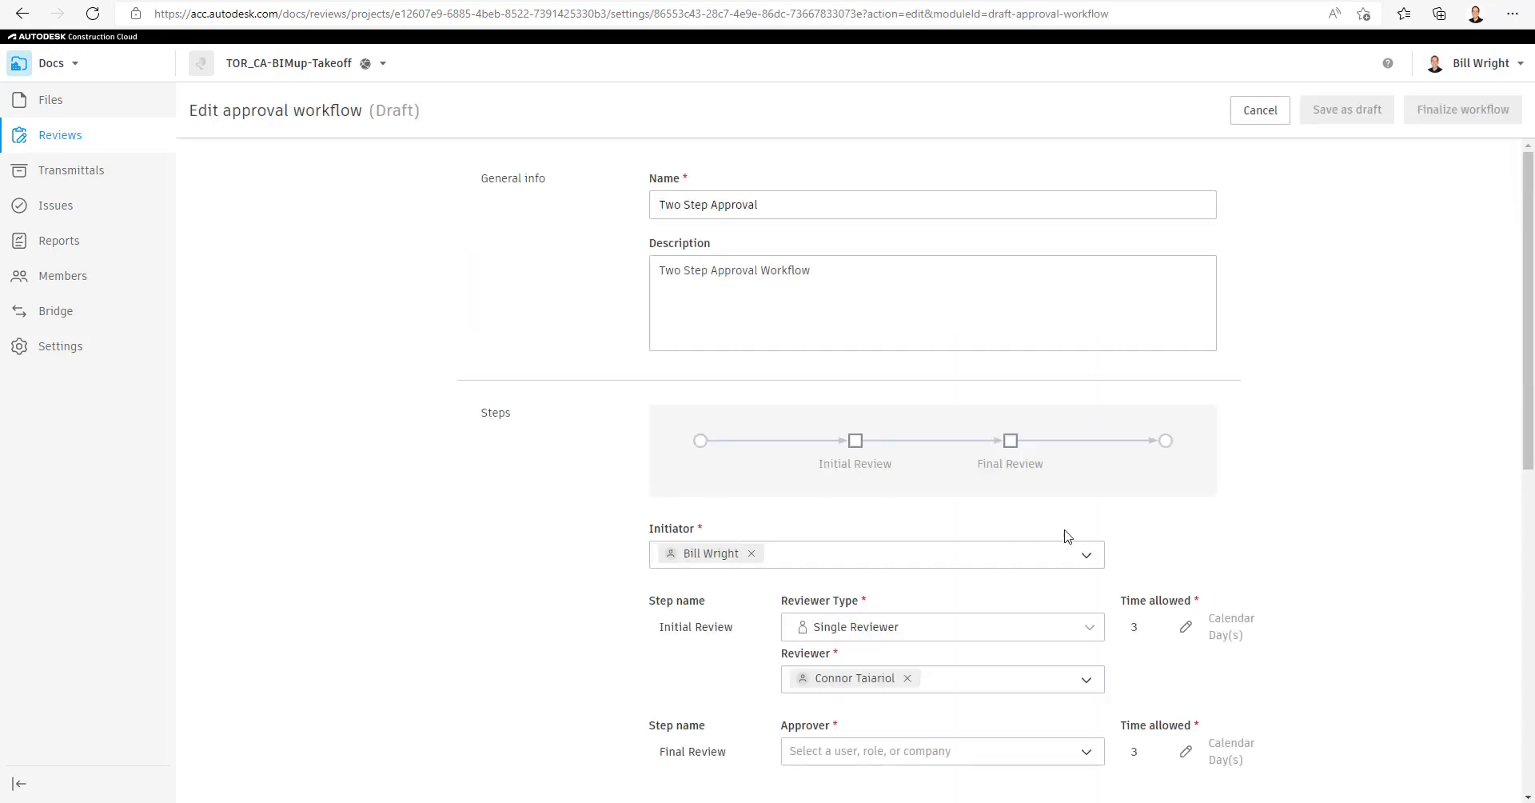
scroll(1065, 536, down, 10)
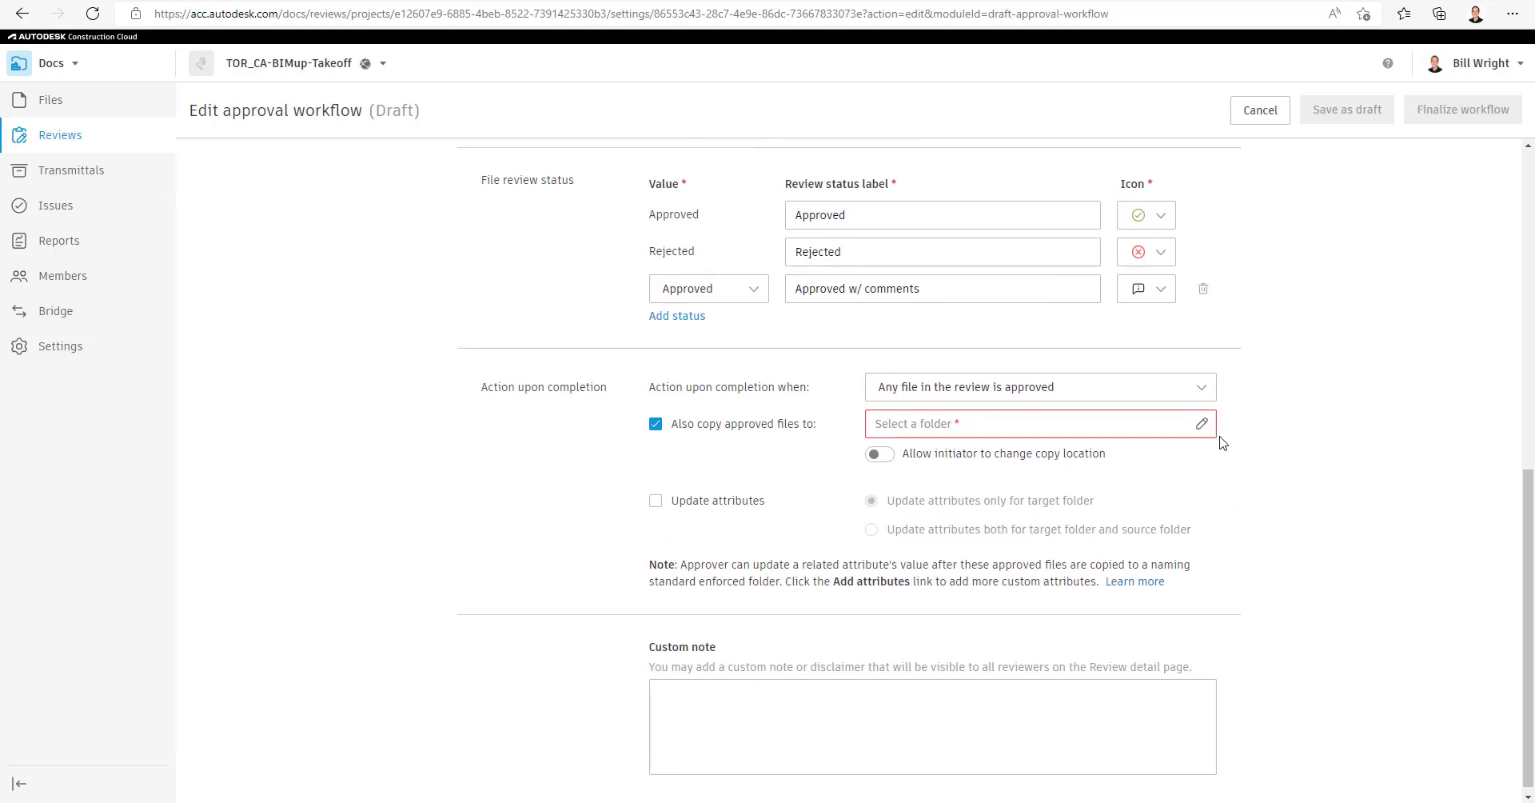
Set the copy destination to Project Files/Approved Files, keeping the 'any file approved' trigger
click(1202, 423)
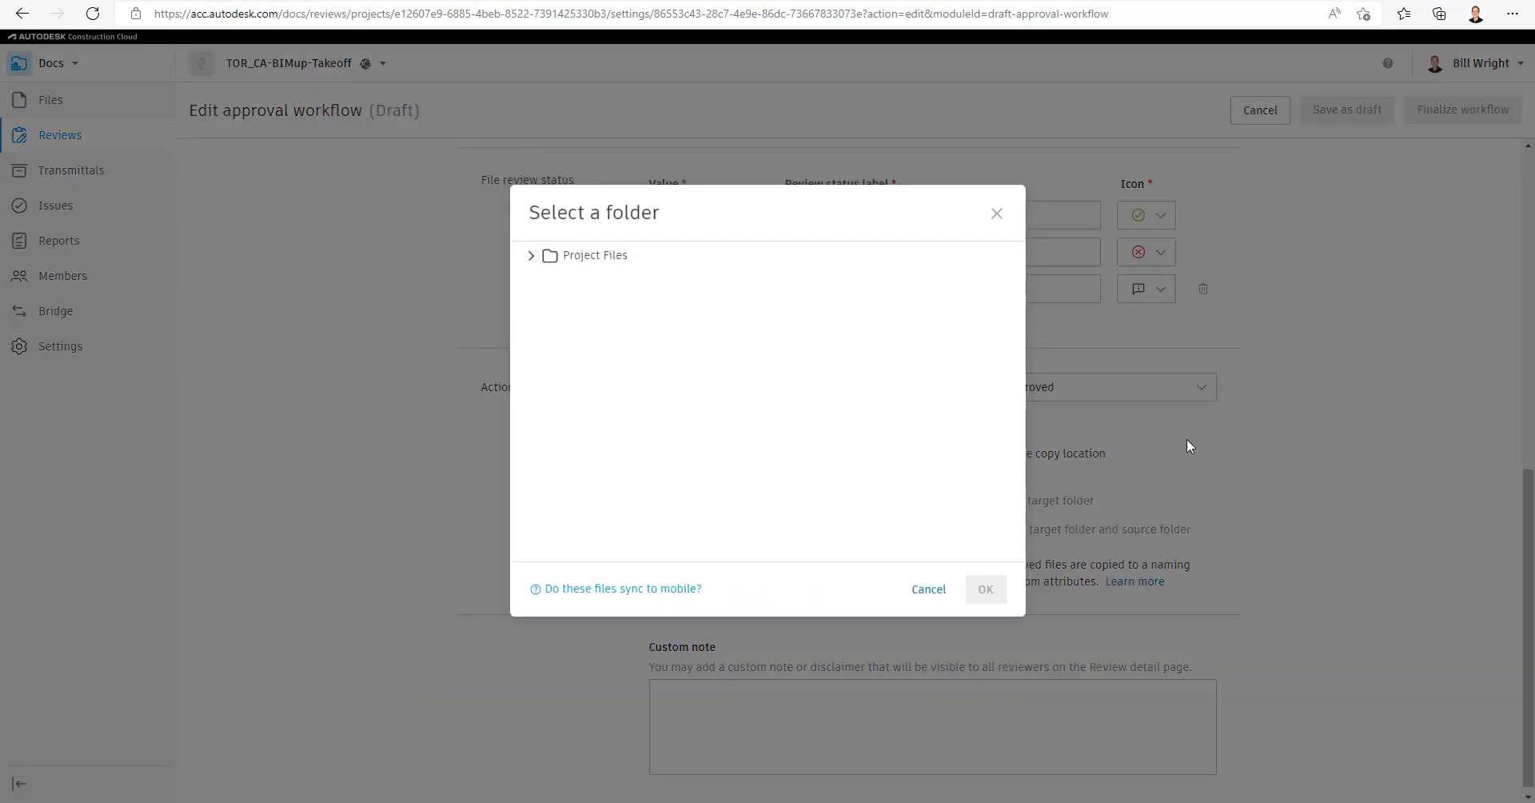
click(531, 256)
click(612, 286)
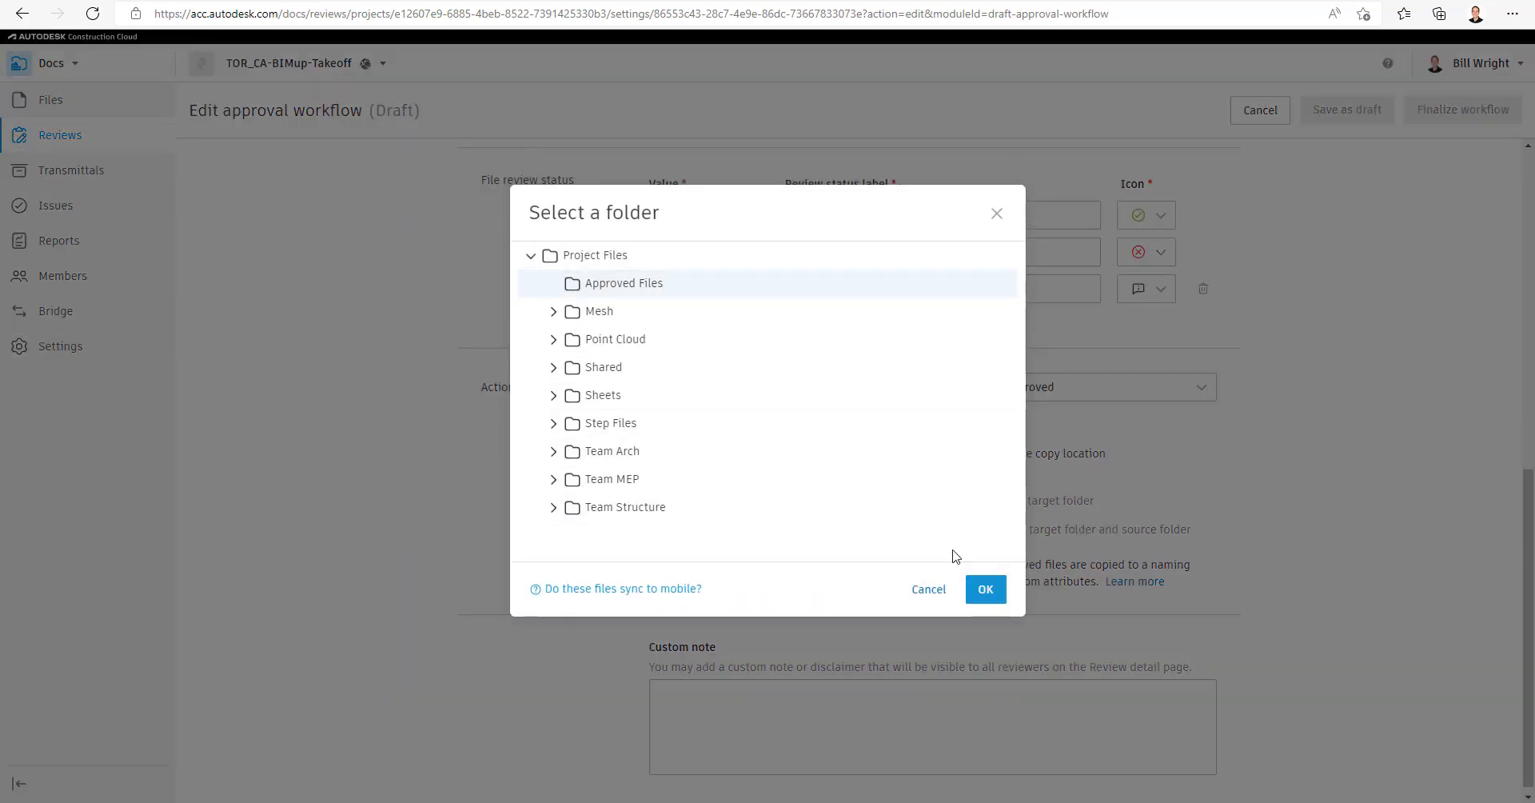
click(988, 591)
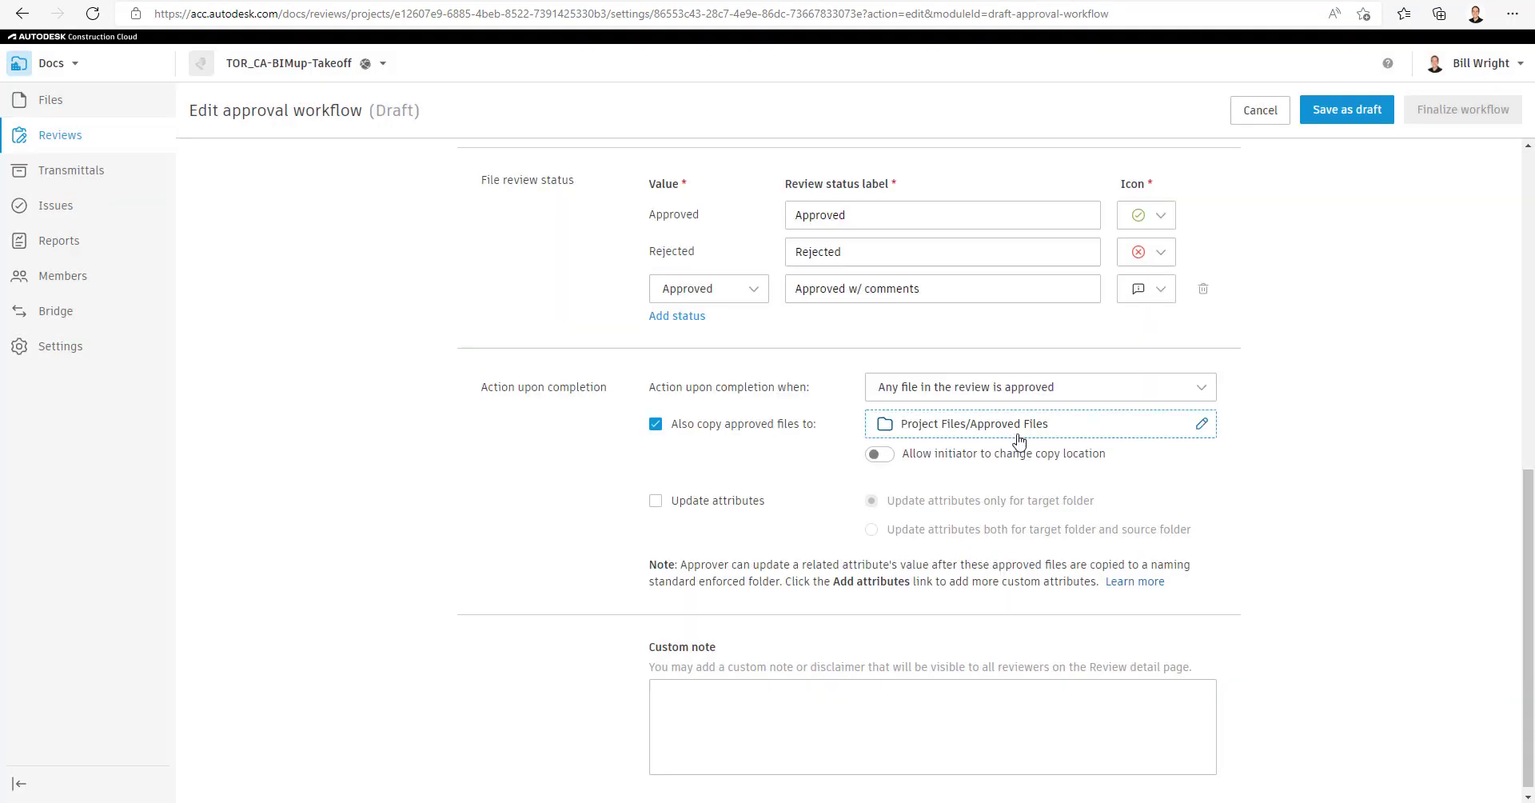
click(991, 388)
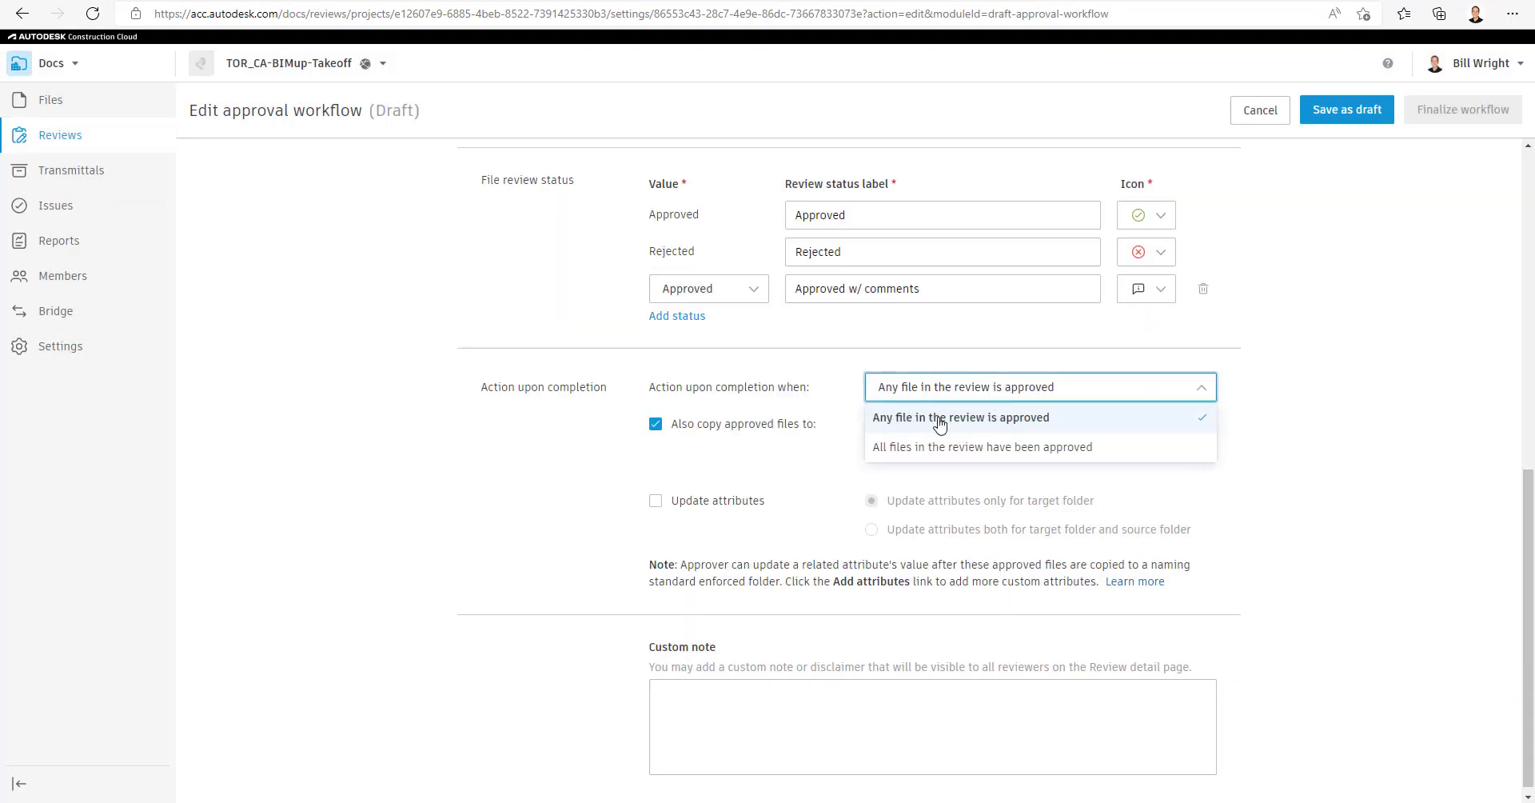
click(1033, 455)
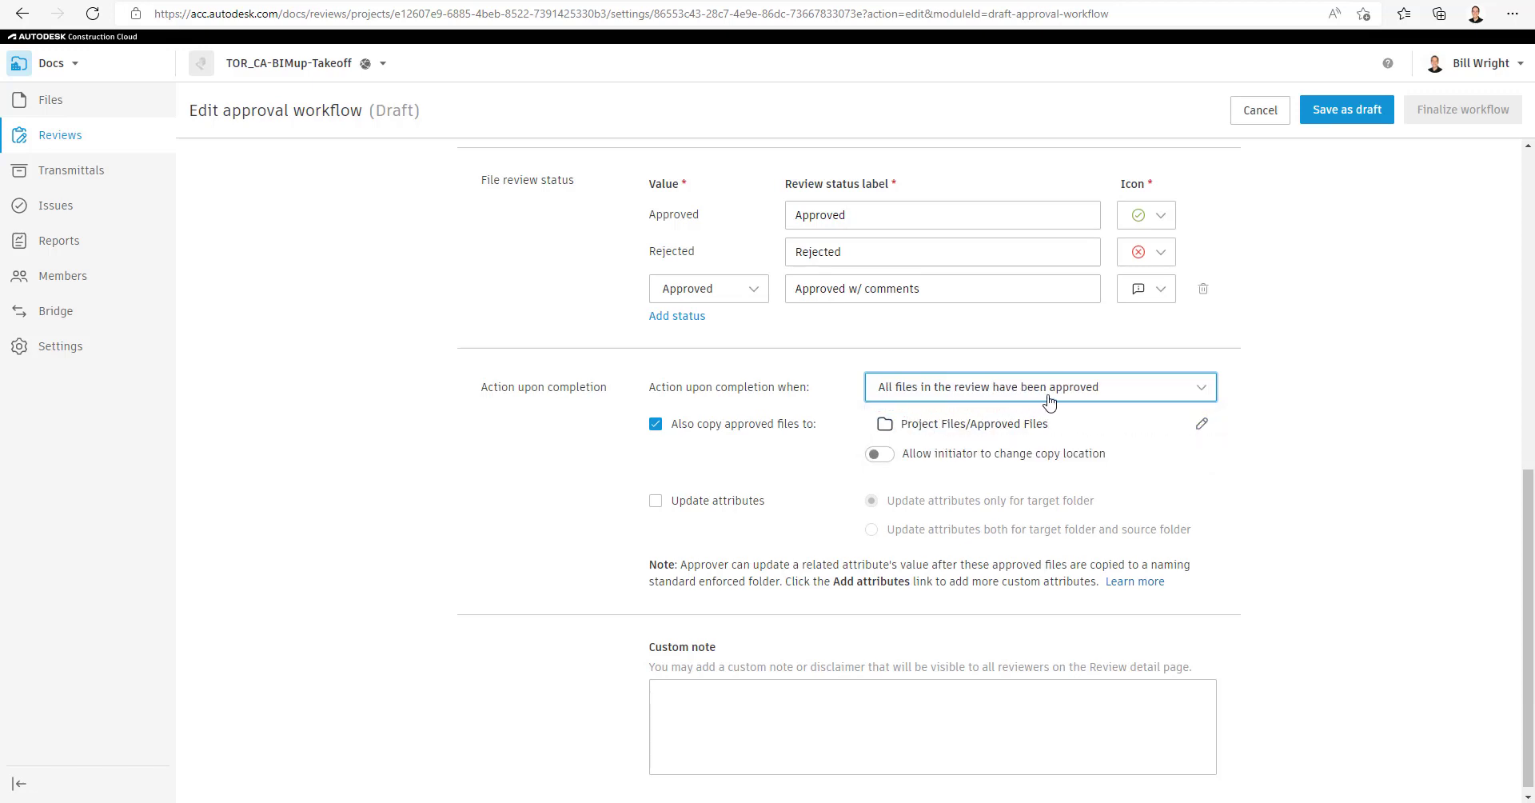
click(1122, 390)
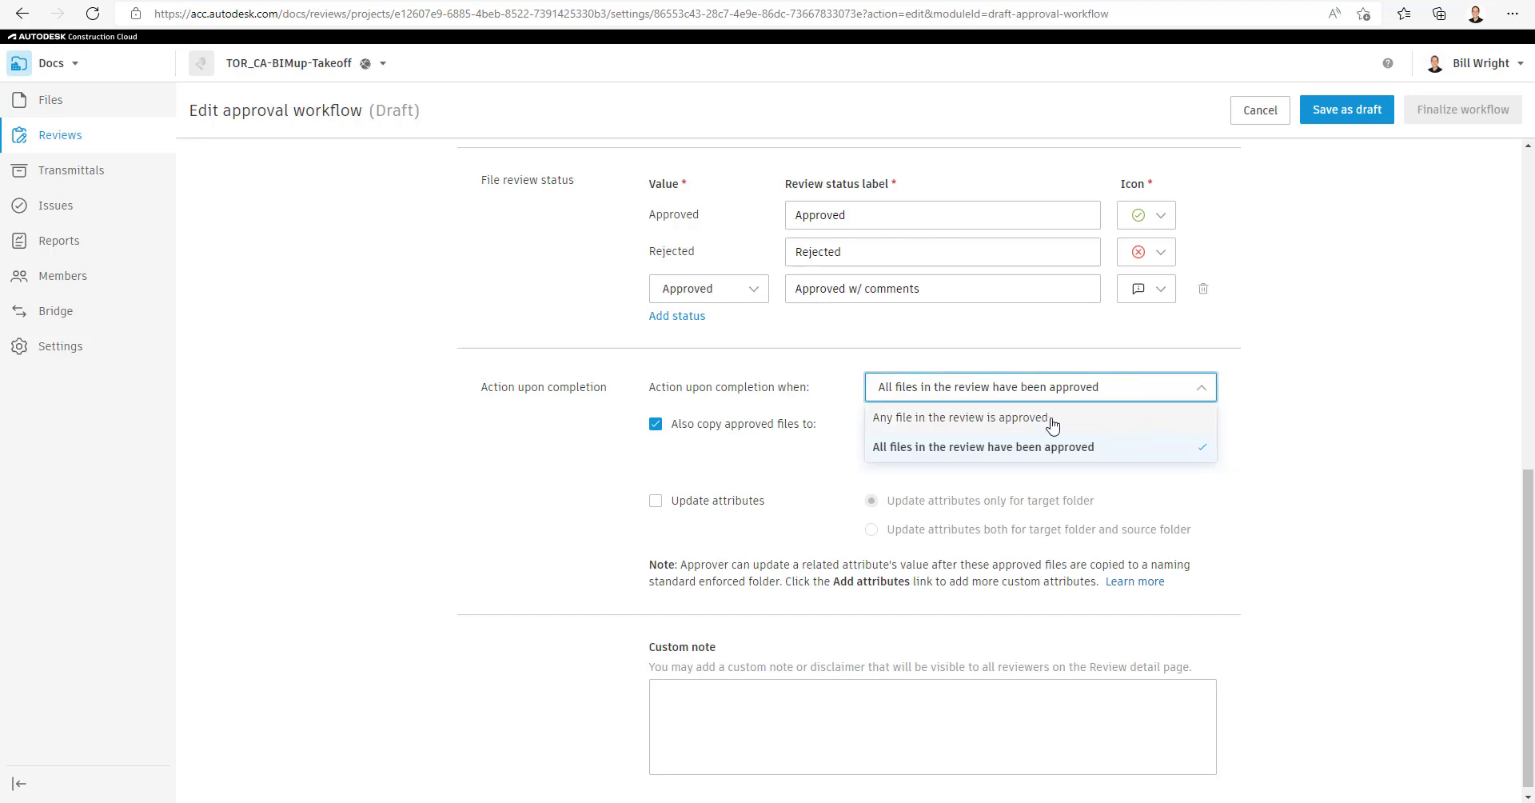
click(1052, 423)
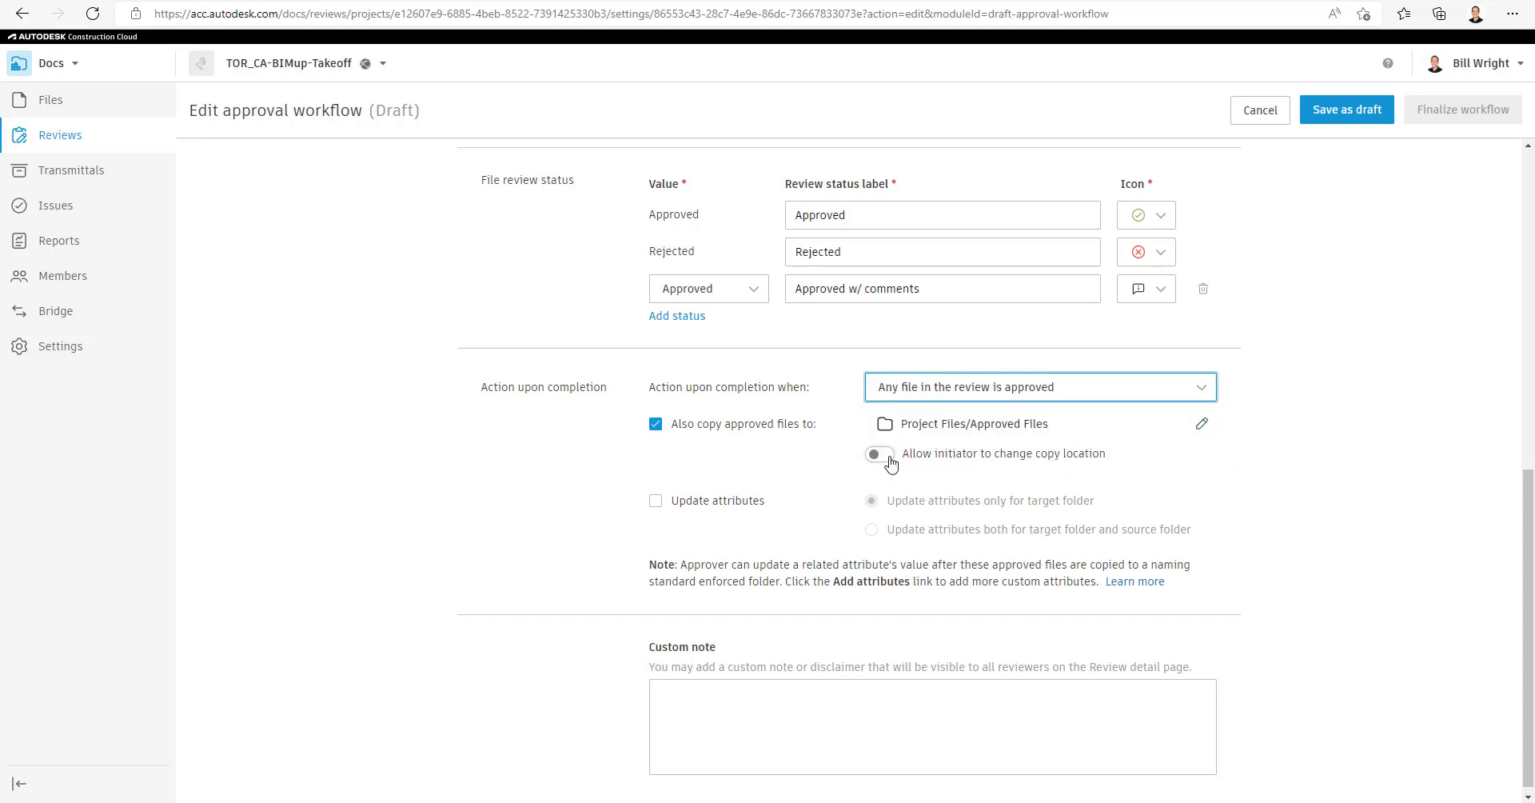
Let the initiator change the copy location and enable updating attributes after approval
scroll(891, 464, up, 2)
scroll(888, 459, up, 4)
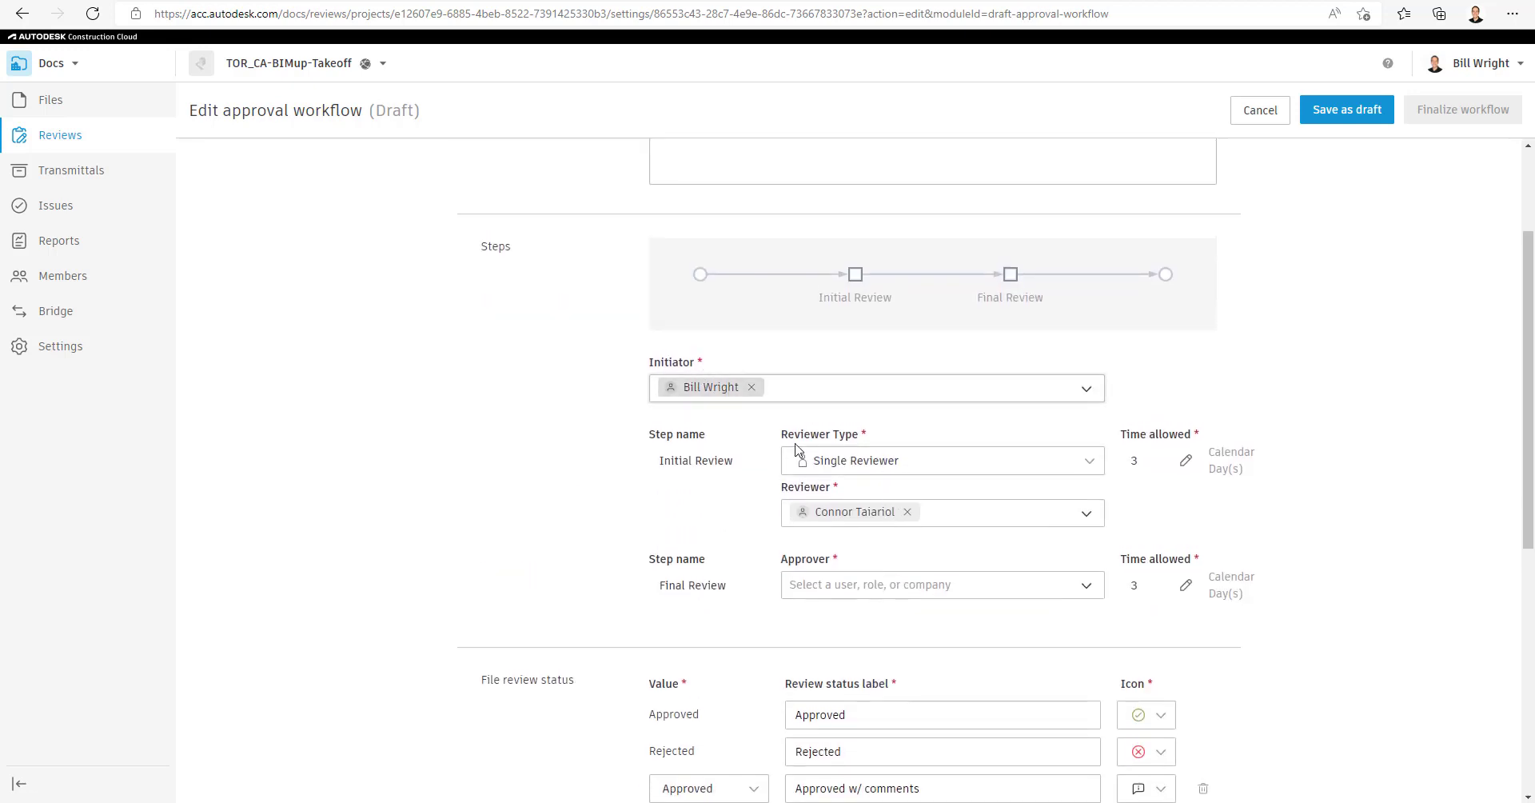
scroll(1016, 562, down, 2)
scroll(1016, 562, down, 4)
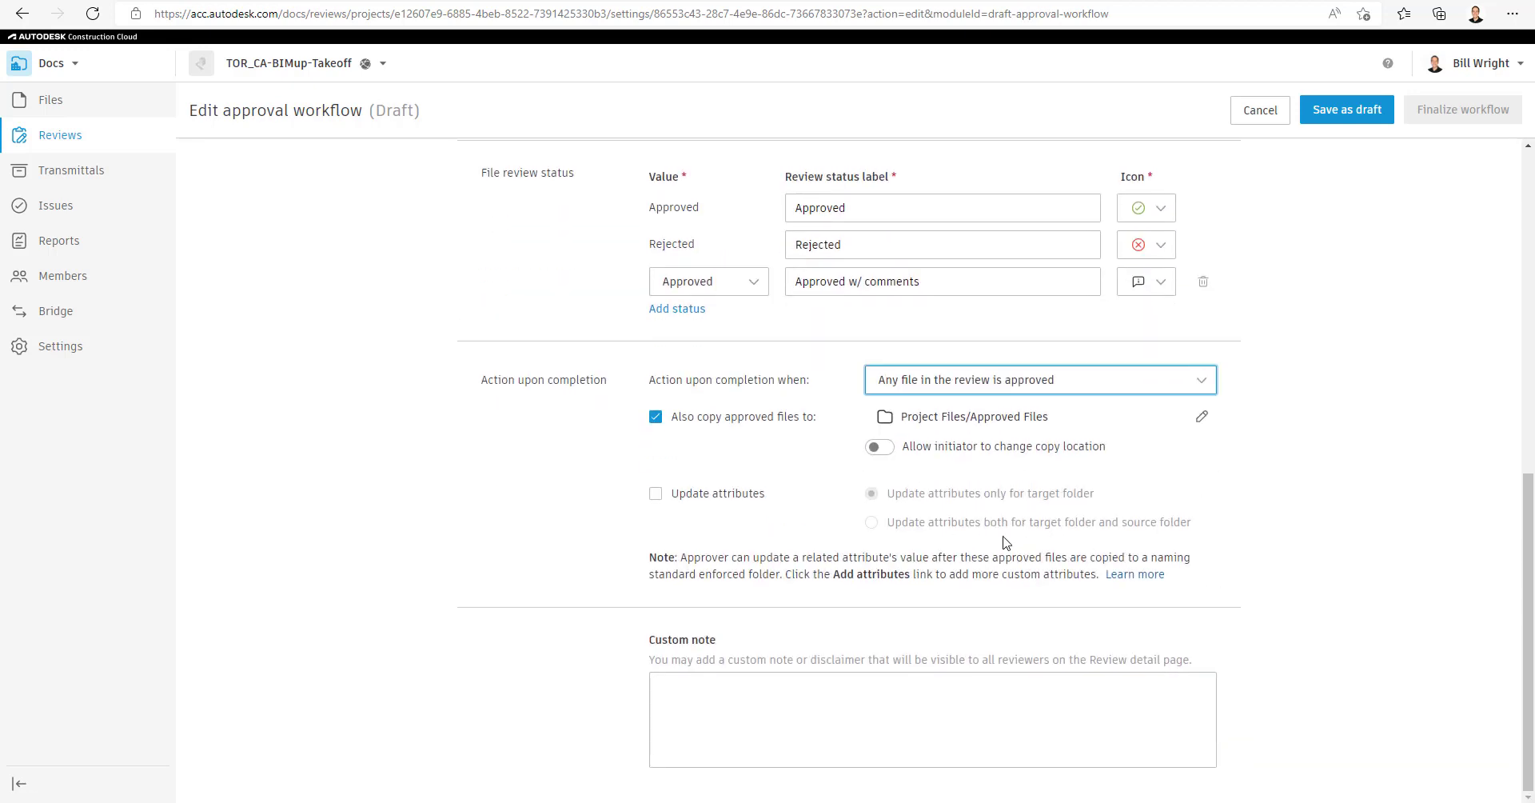
click(880, 447)
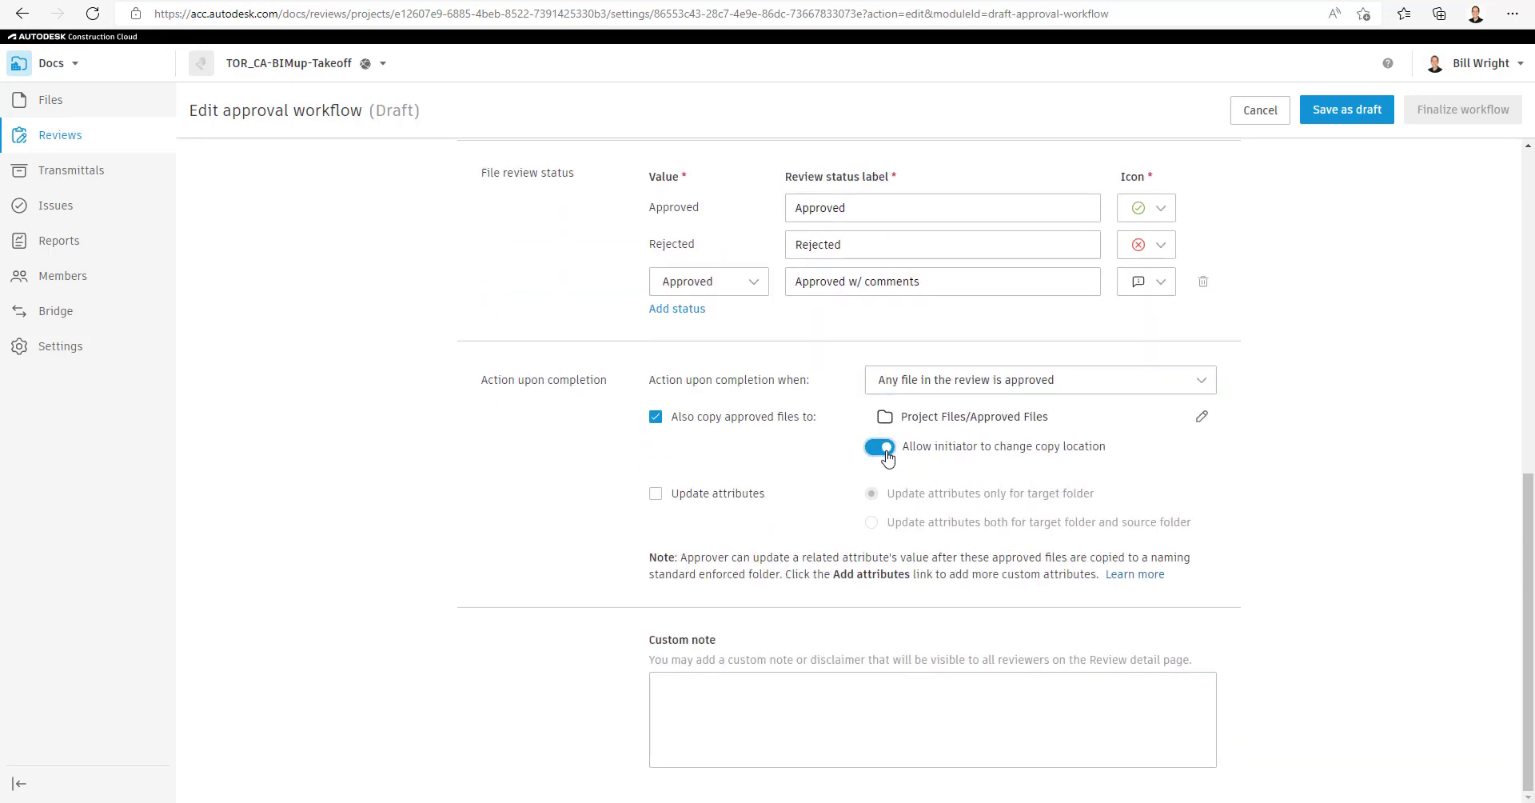
click(742, 496)
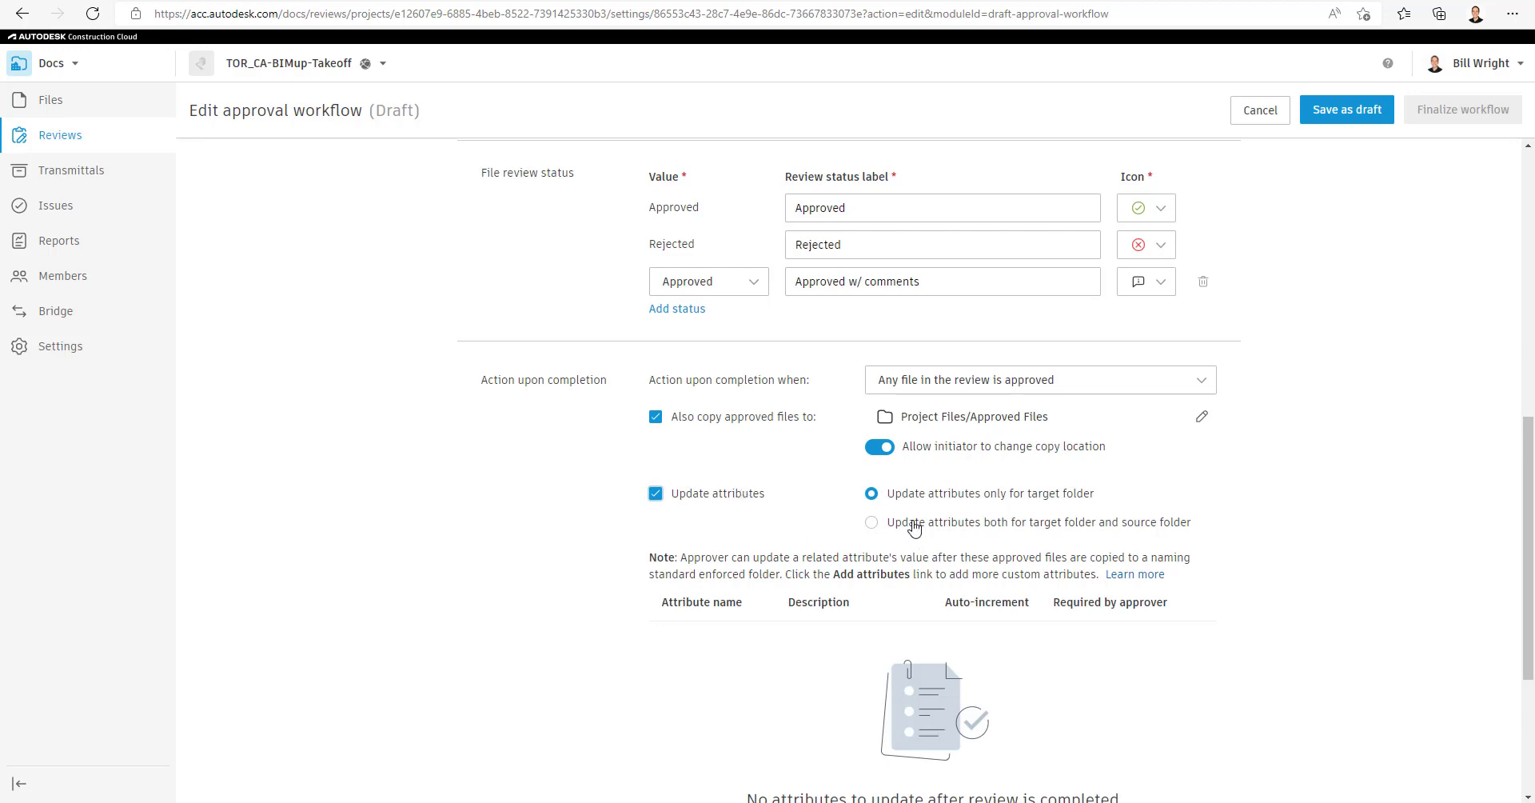
scroll(914, 526, down, 3)
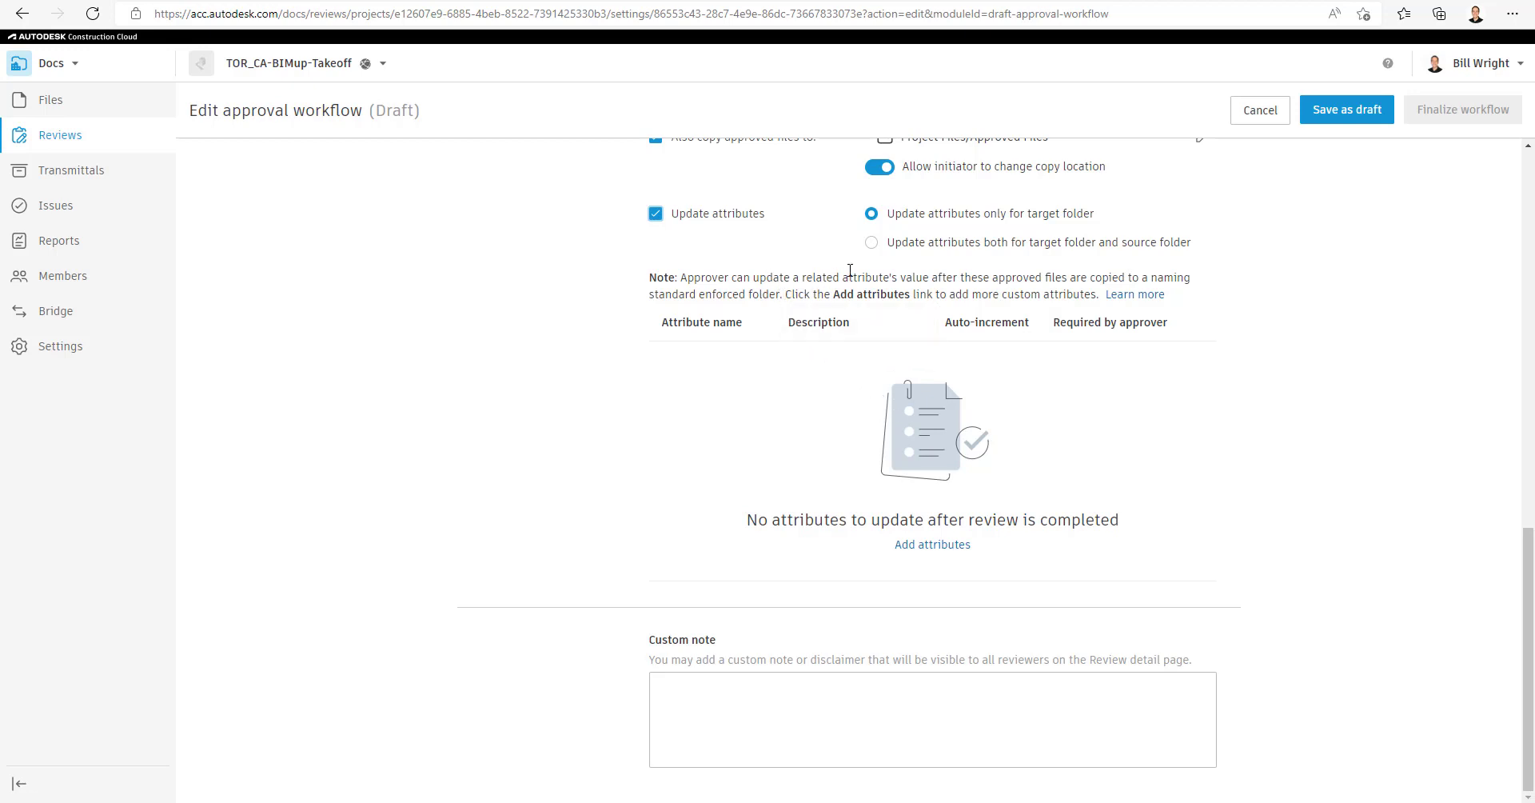
click(783, 685)
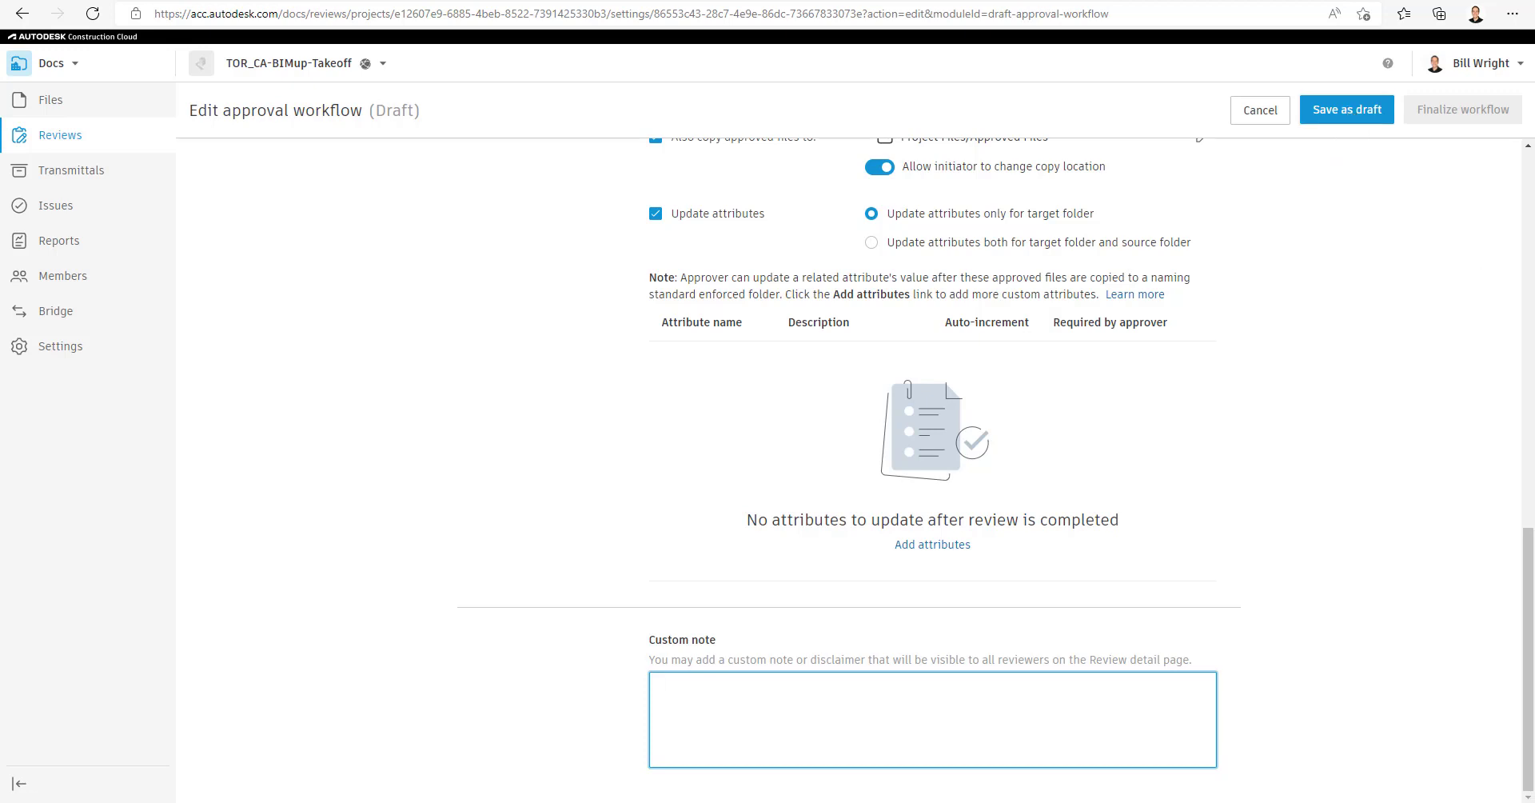
Assign a project member as the Final Review approver, save, and start finalizing the workflow
scroll(847, 464, down, 7)
click(970, 582)
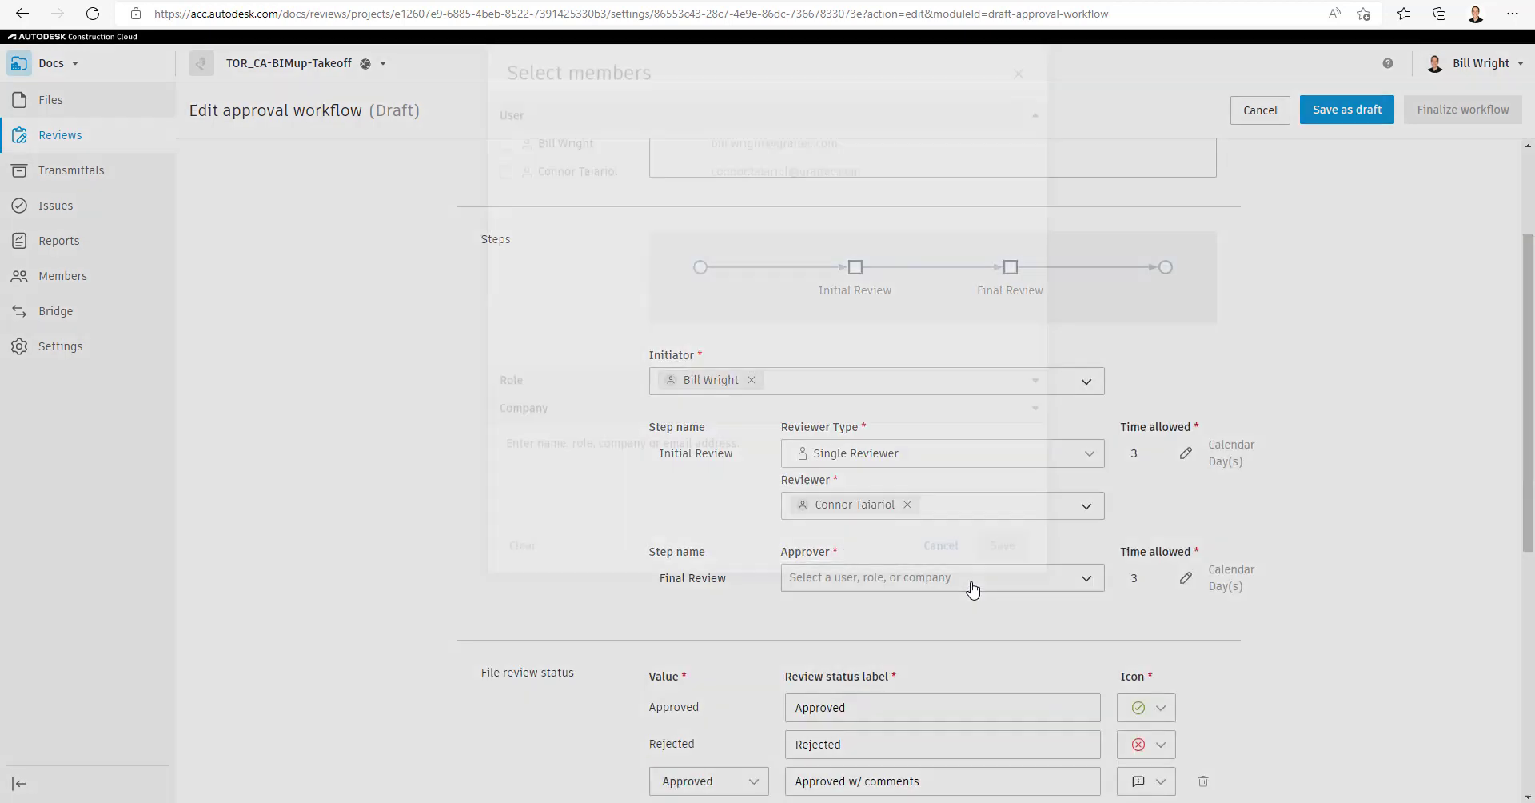
click(506, 279)
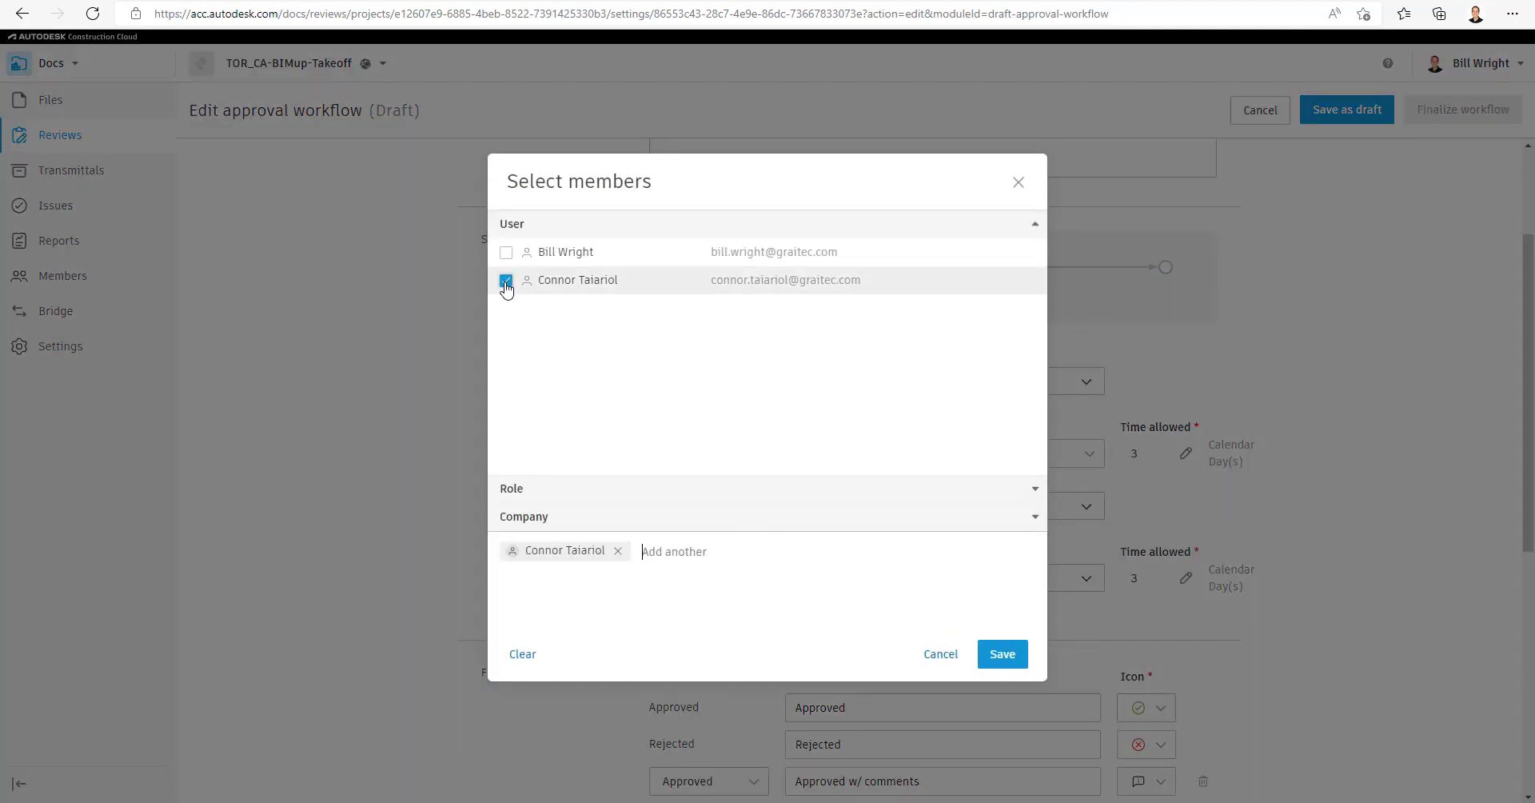
click(1004, 656)
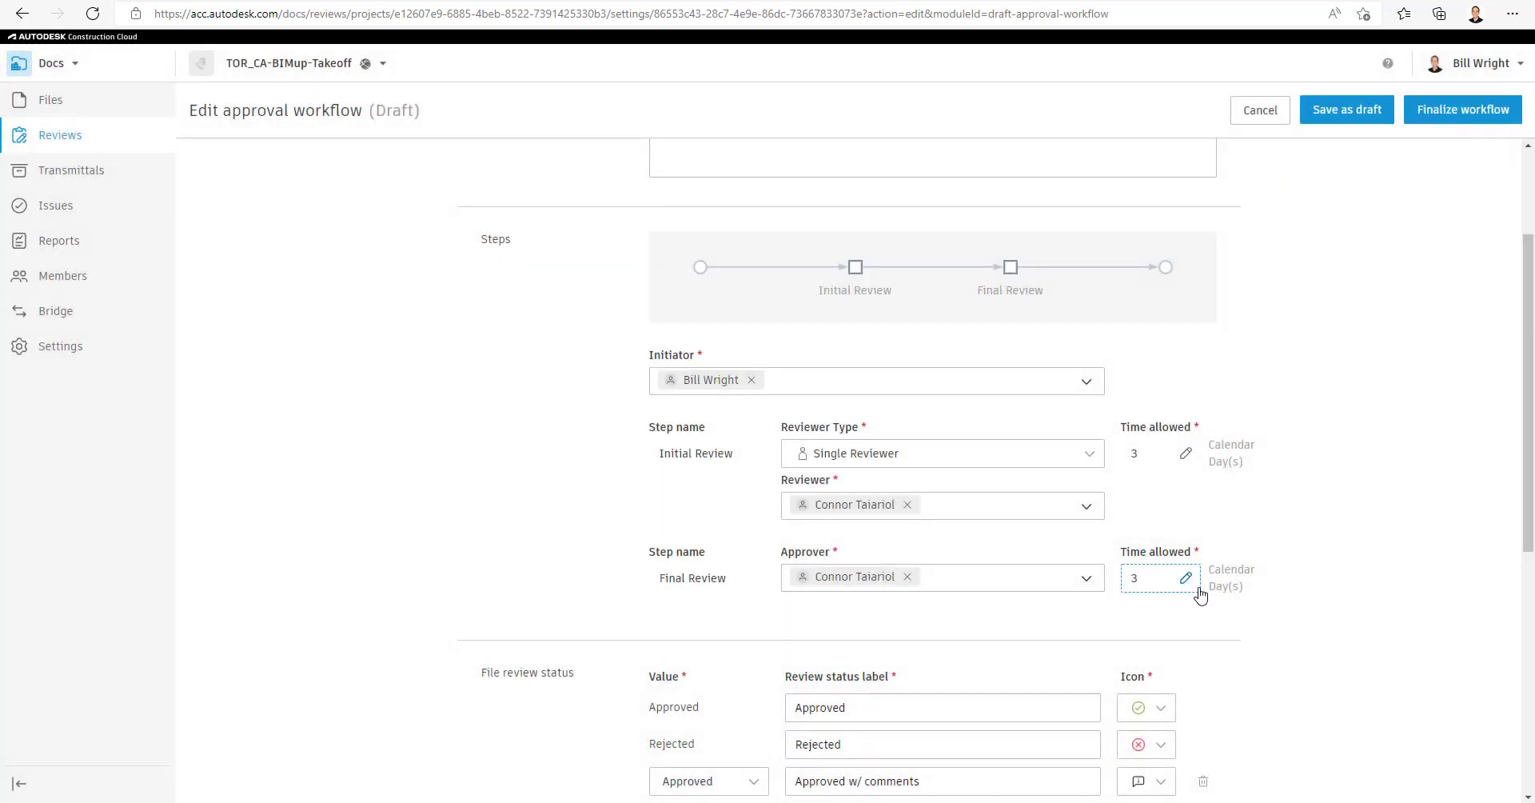
click(1462, 114)
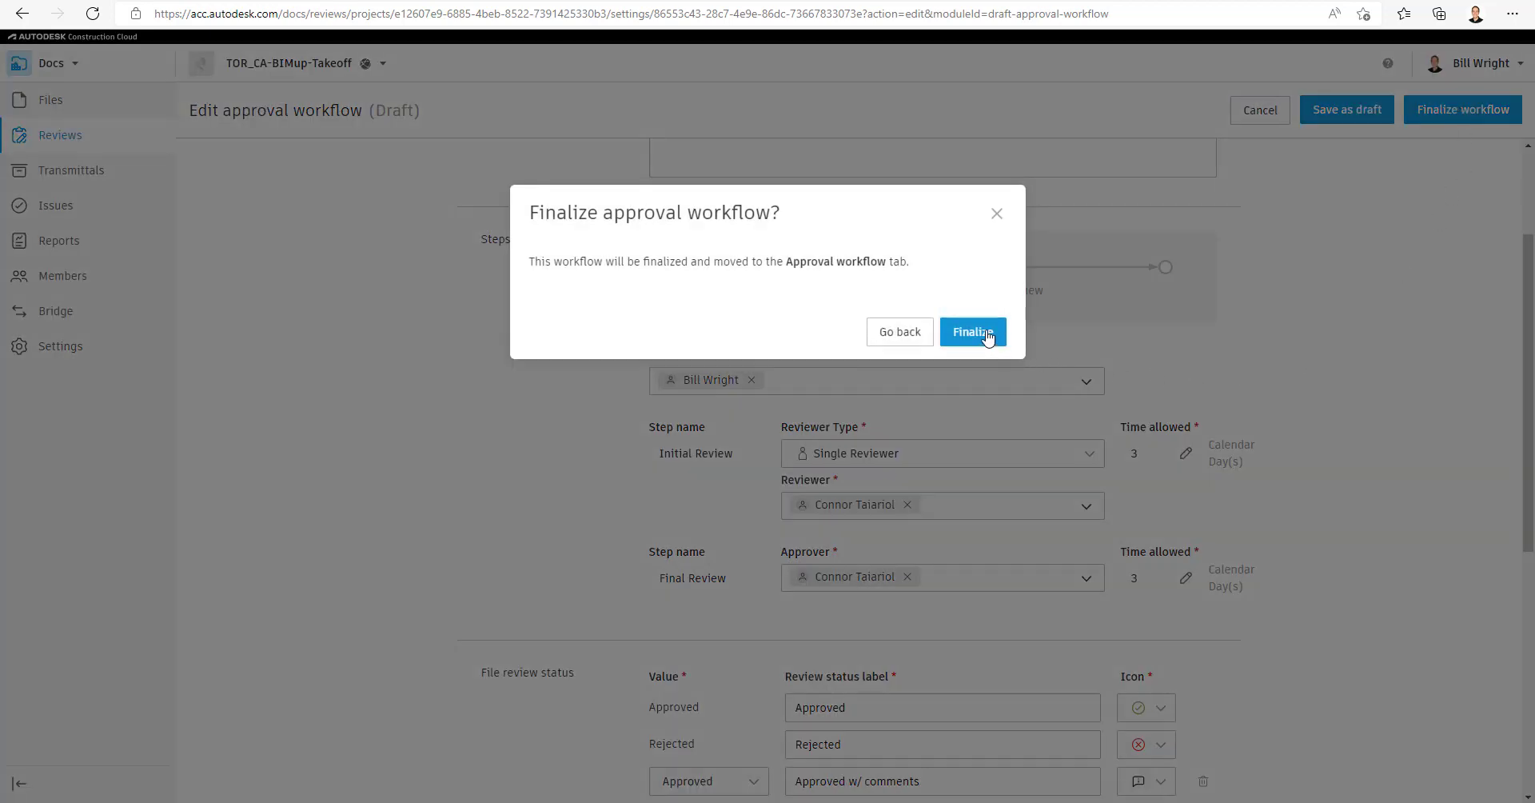
Confirm finalizing the Two Step Approval workflow and return to the Reviews list
click(987, 333)
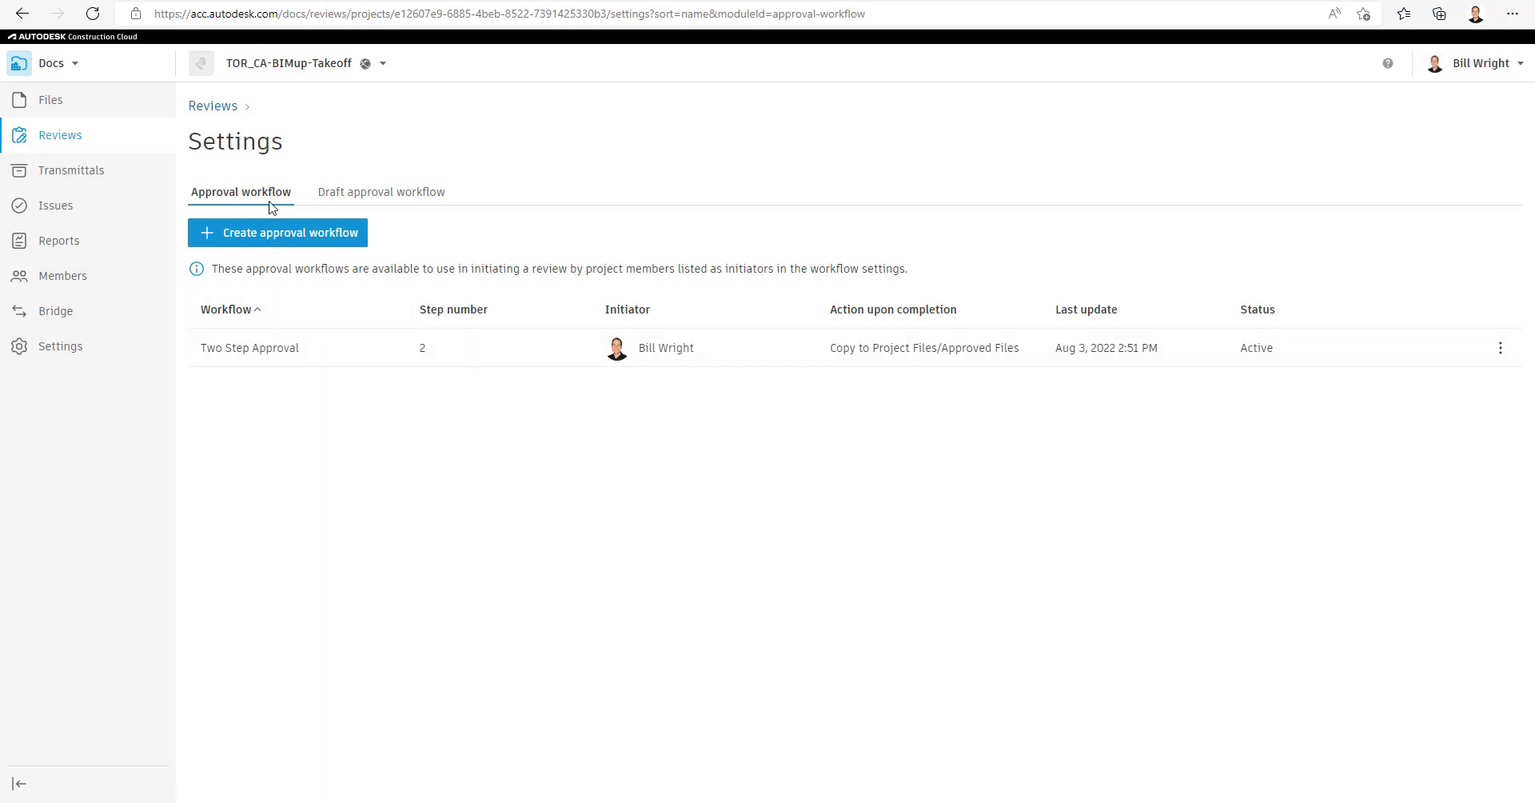
click(227, 108)
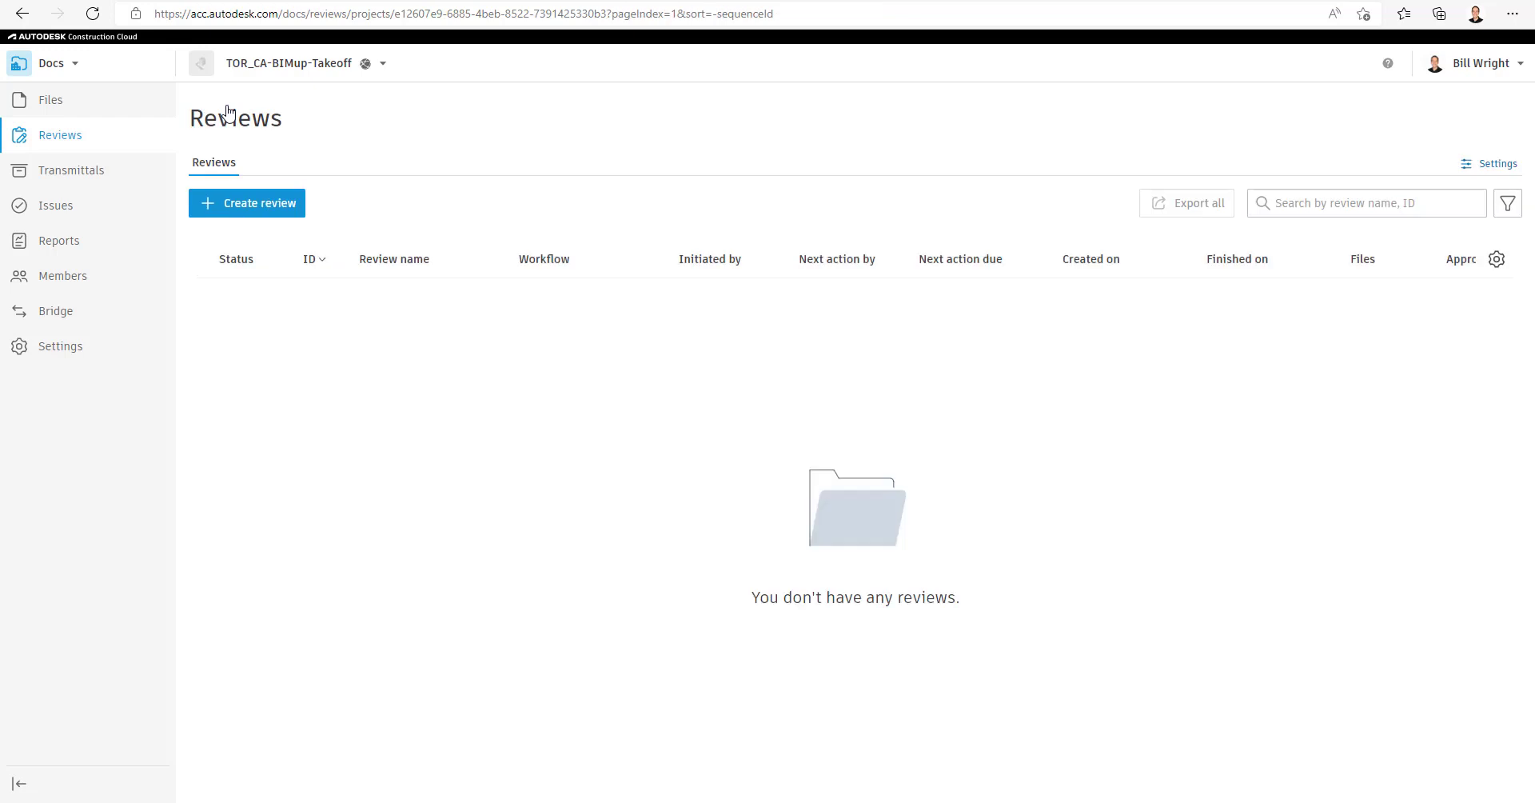